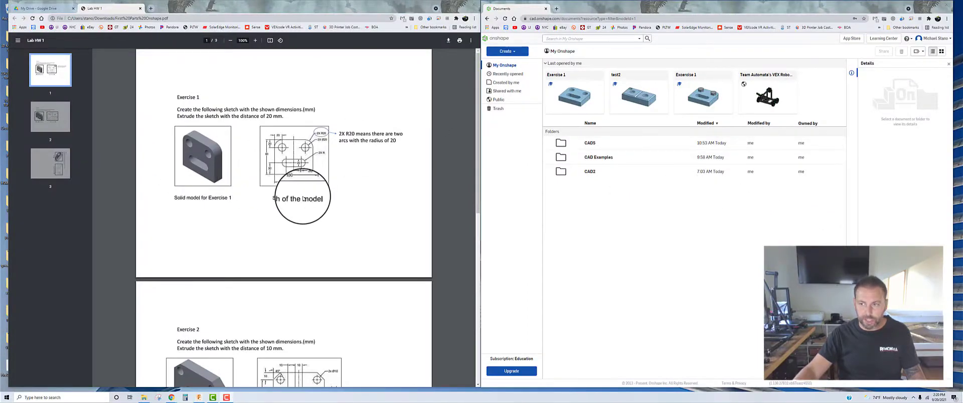
- Look through the three exercises in the Lab HW 1 PDF and return to the model and dimensioned sketch of Exercise 1
scroll(303, 199, down, 3)
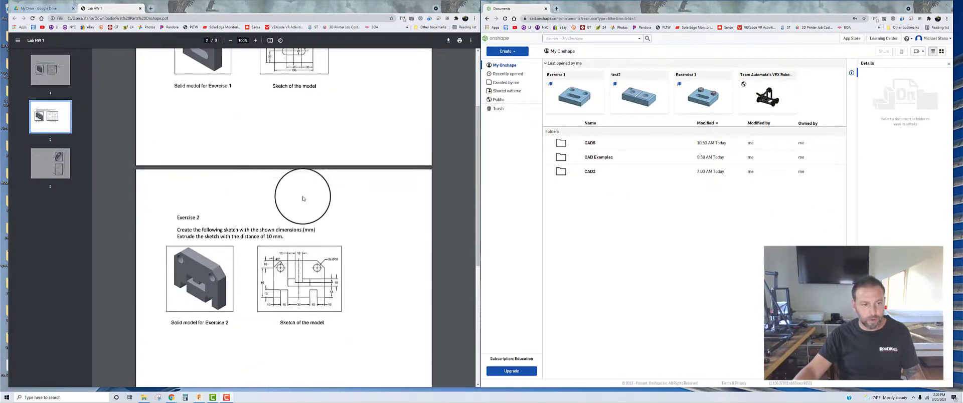
scroll(275, 129, up, 3)
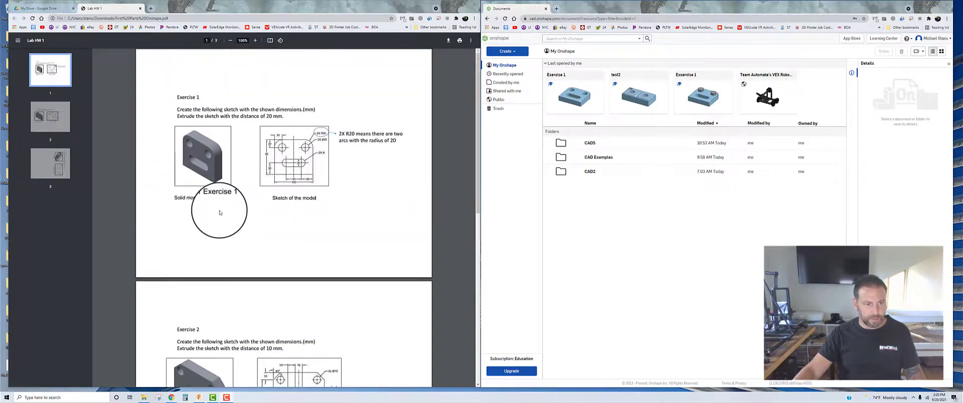
scroll(230, 204, down, 8)
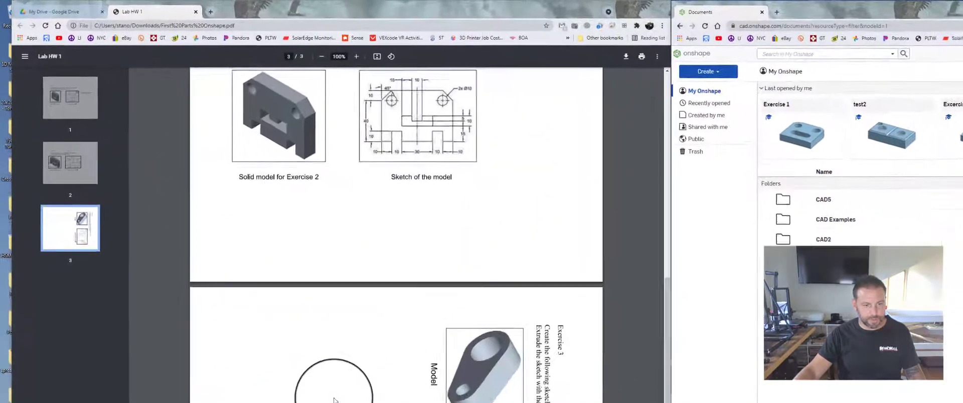
scroll(308, 307, up, 10)
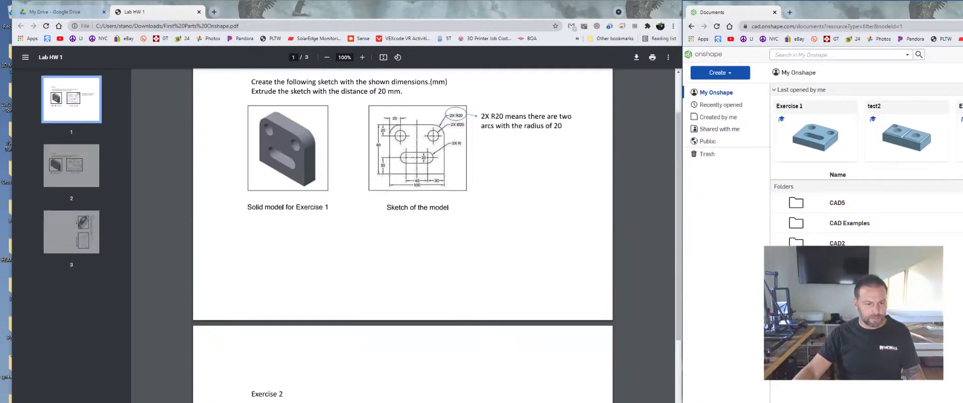
scroll(309, 307, down, 5)
scroll(331, 307, up, 3)
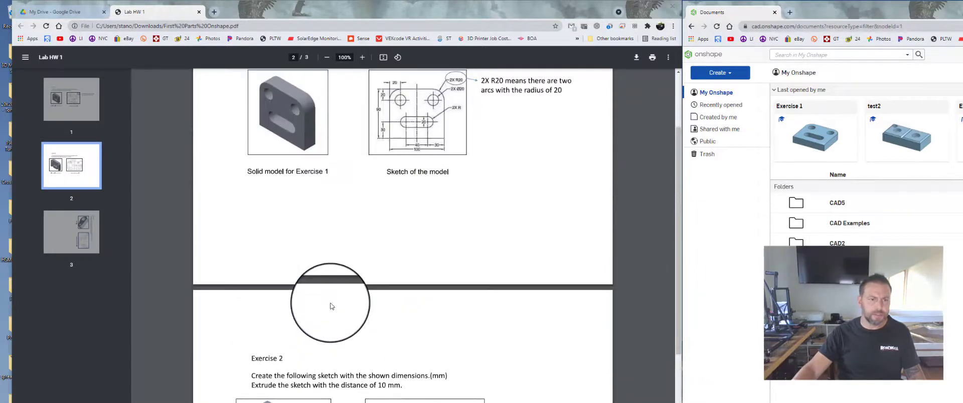
scroll(331, 306, up, 2)
scroll(240, 371, down, 2)
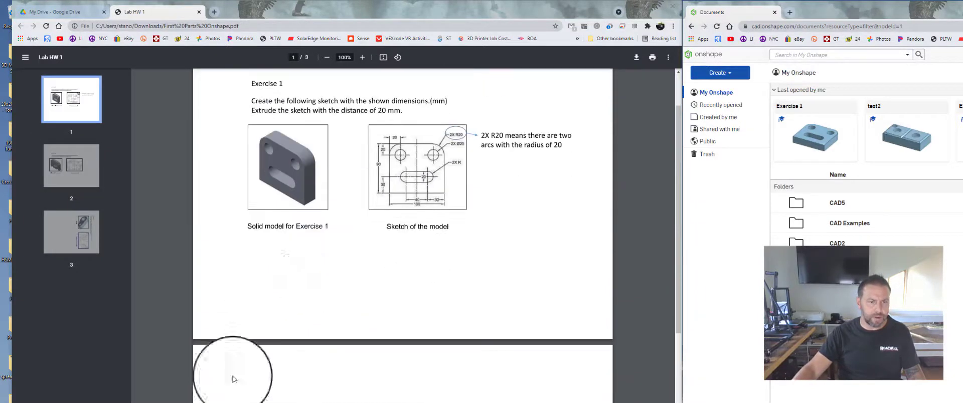
scroll(281, 190, up, 2)
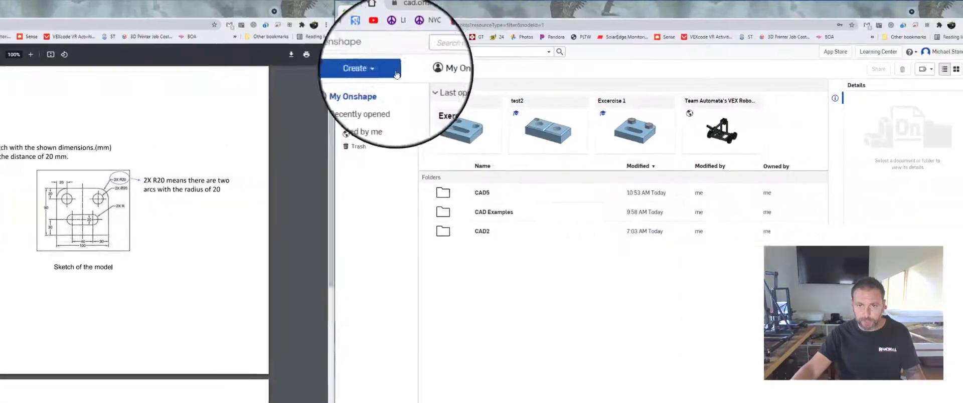
- Create a new Onshape document named "Exercise 1.1"
click(396, 74)
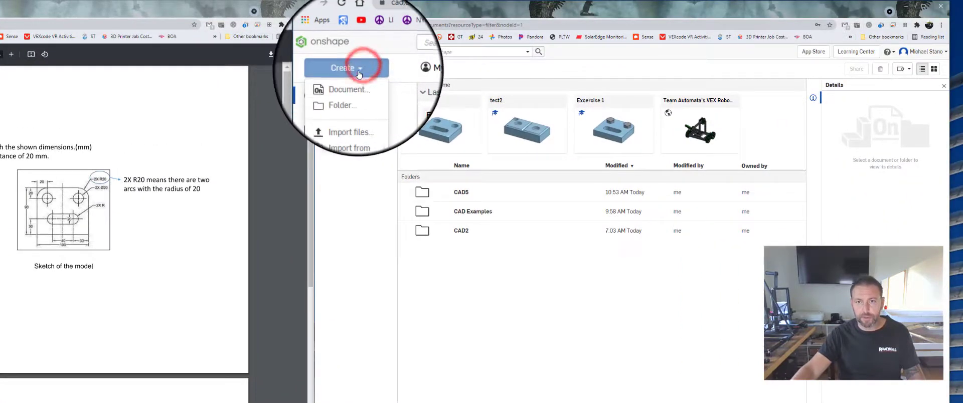
click(353, 85)
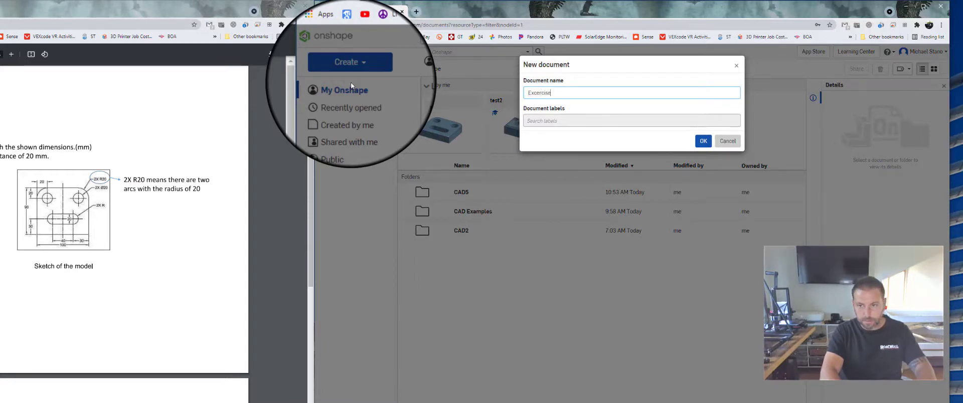
right_click(538, 92)
click(548, 99)
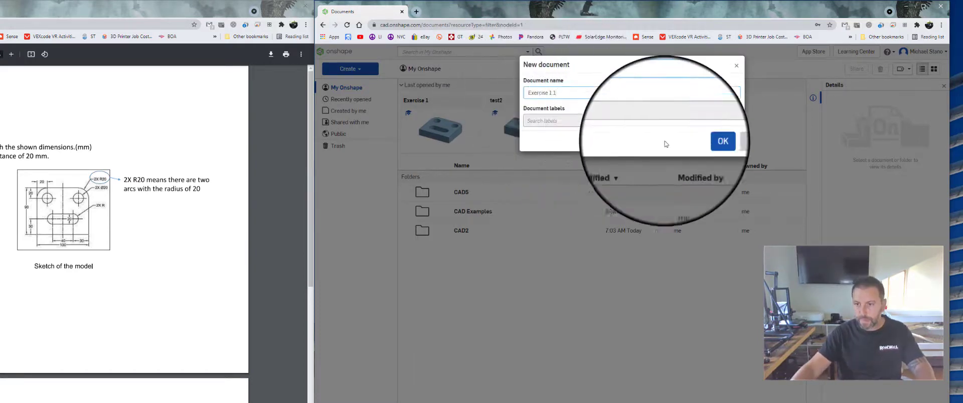
click(703, 141)
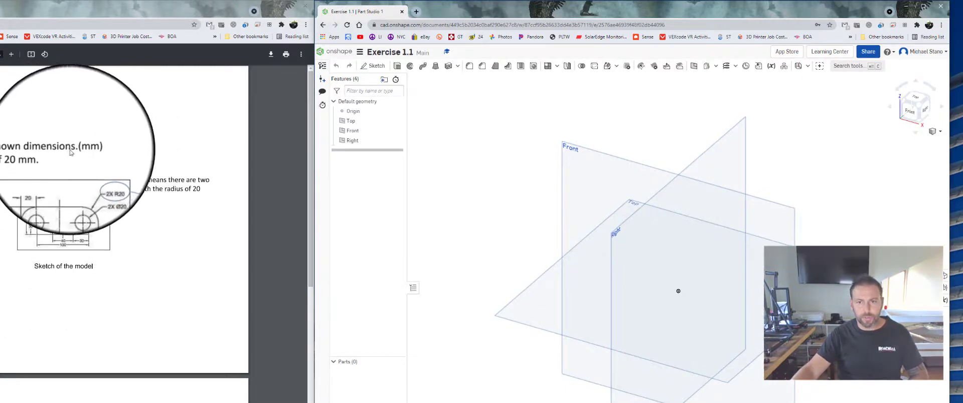
- Set the default length unit in the document's workspace units to Millimeter
click(359, 52)
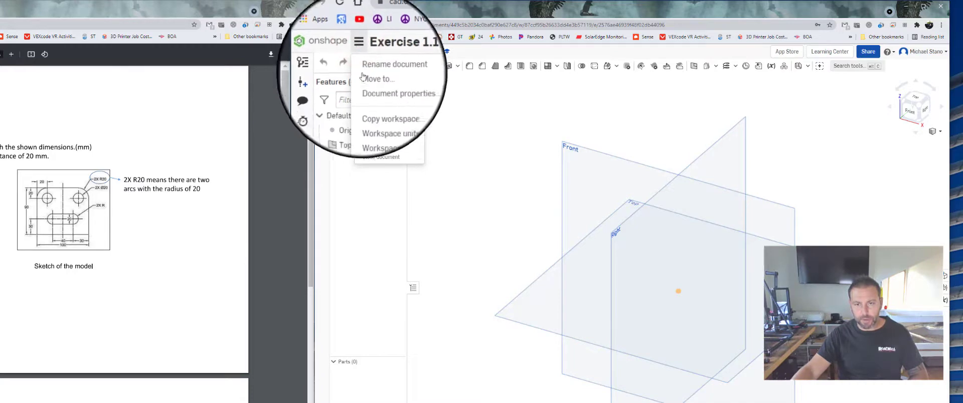
click(377, 116)
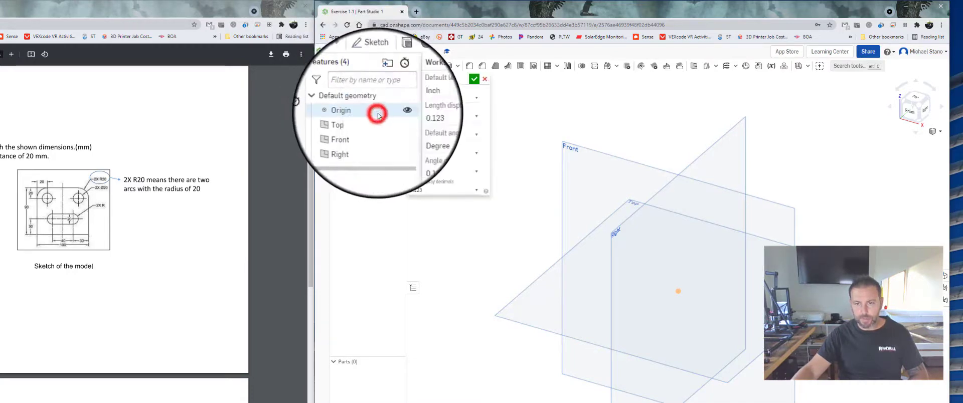
click(454, 97)
click(423, 134)
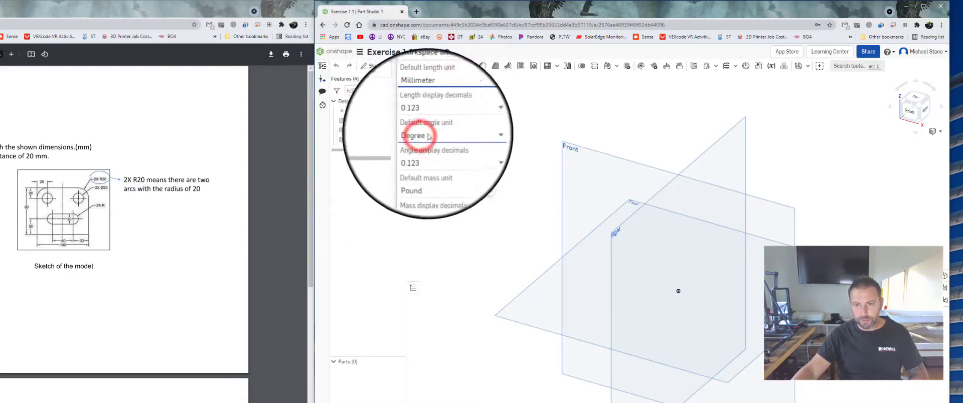
click(473, 80)
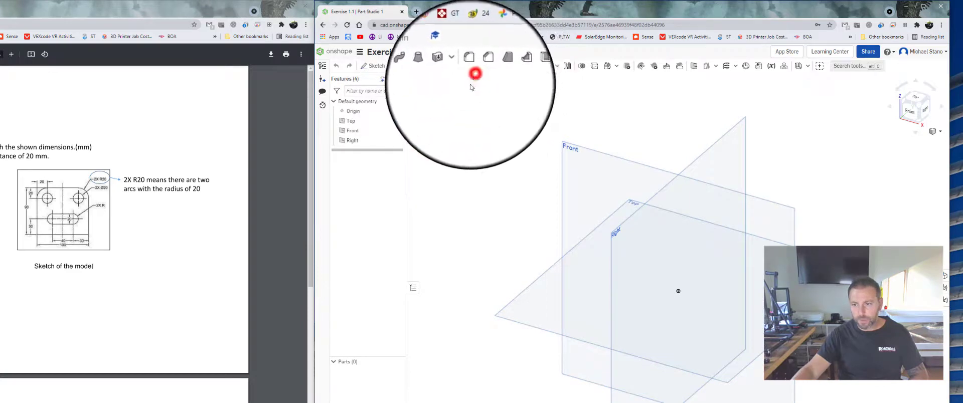
- Hide the feature list and start a new sketch on the Top plane, viewed from the top
click(413, 289)
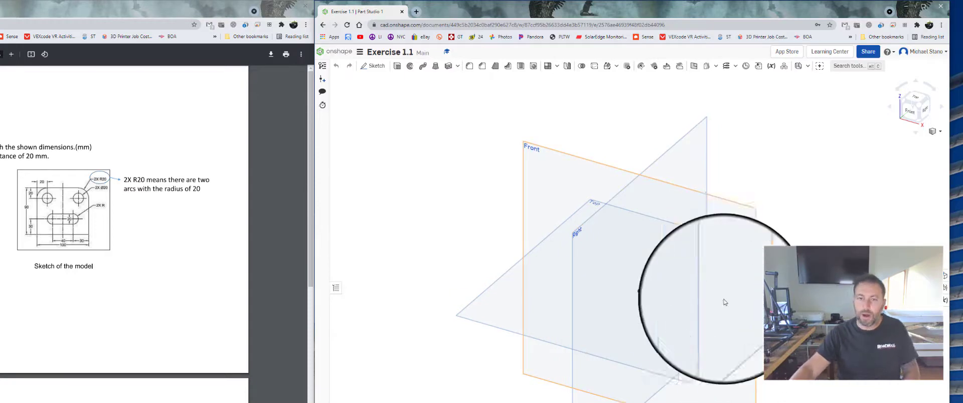
click(380, 69)
click(501, 280)
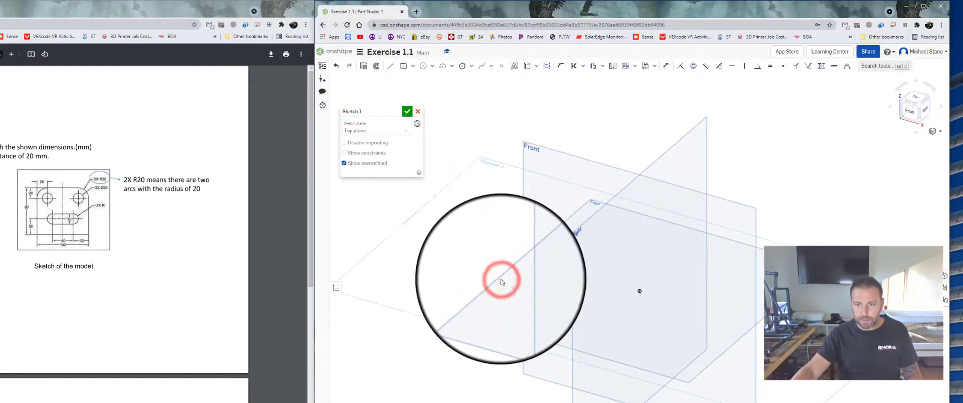
click(915, 98)
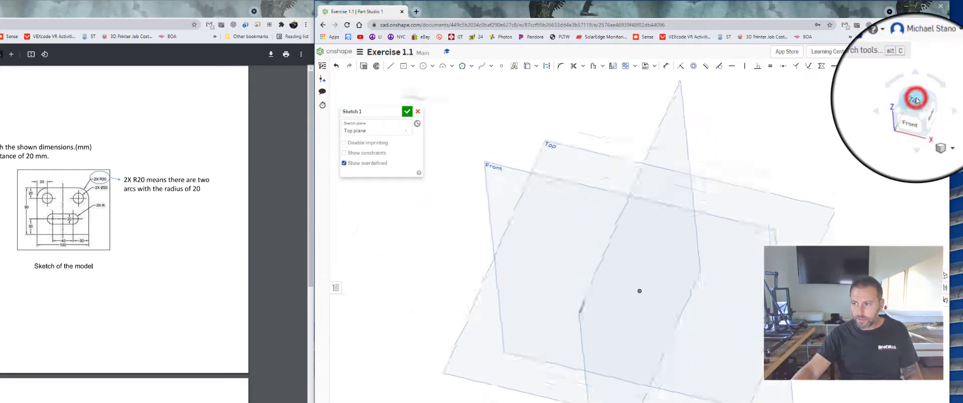
- Sketch a center point rectangle on the origin, 100 mm wide and 90 mm high
click(408, 68)
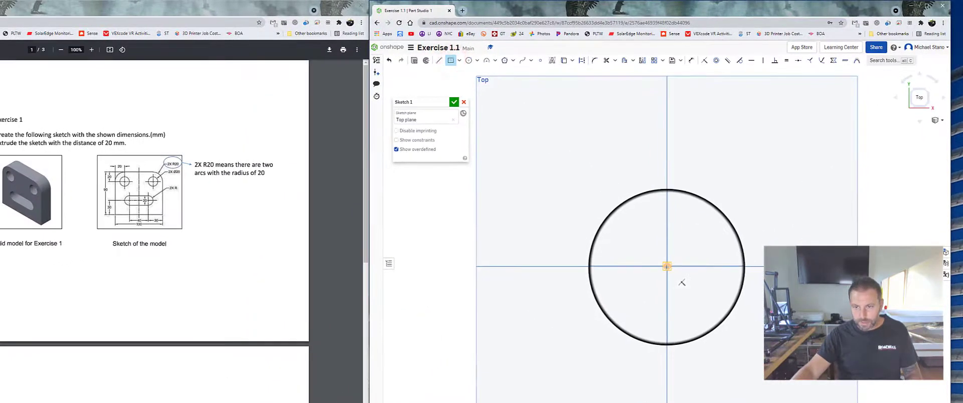
click(666, 267)
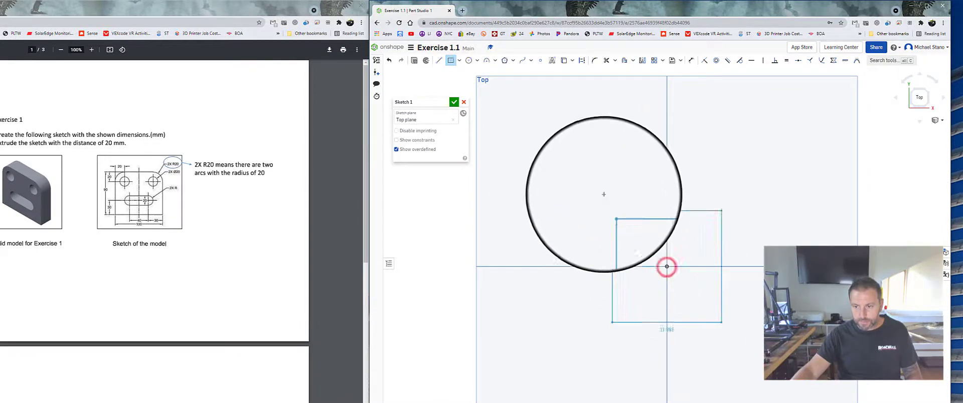
click(539, 147)
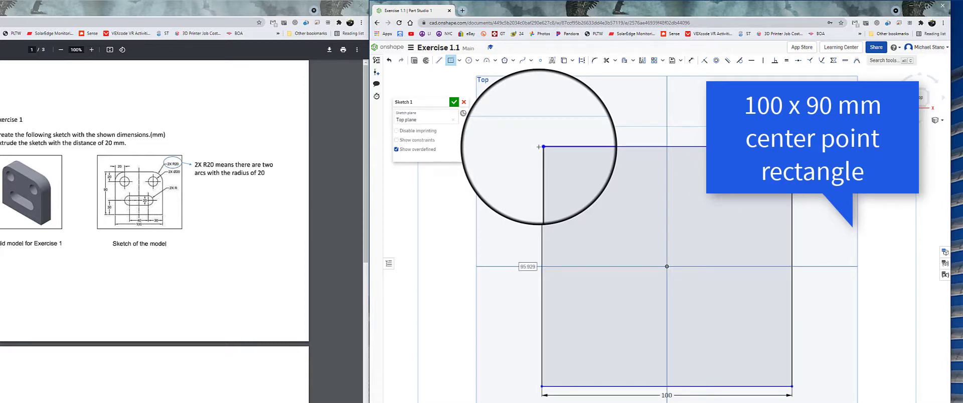
key(Return)
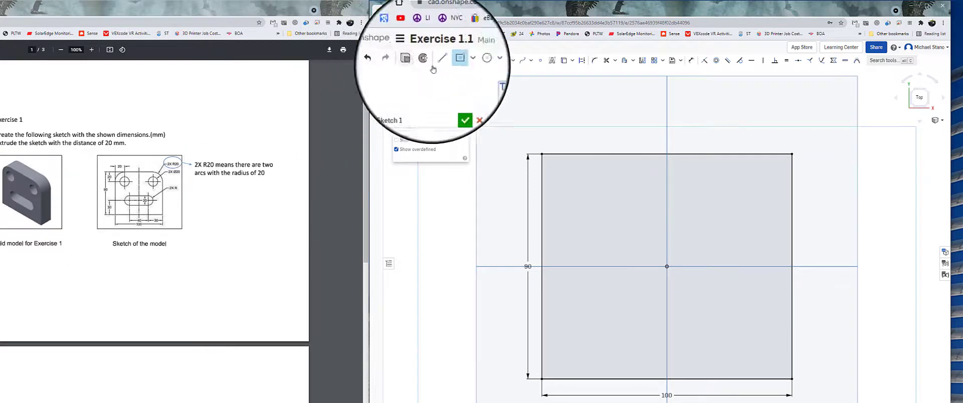
- Round both upper corners of the rectangle with 20 mm radius sketch fillets
click(594, 61)
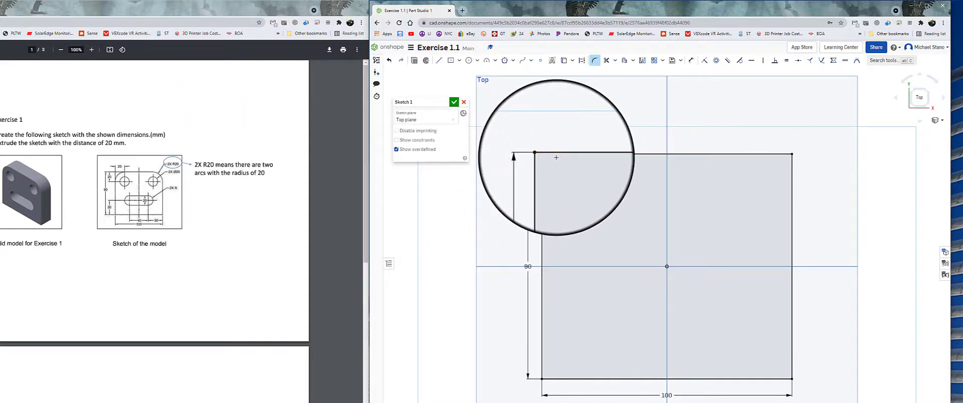
click(541, 174)
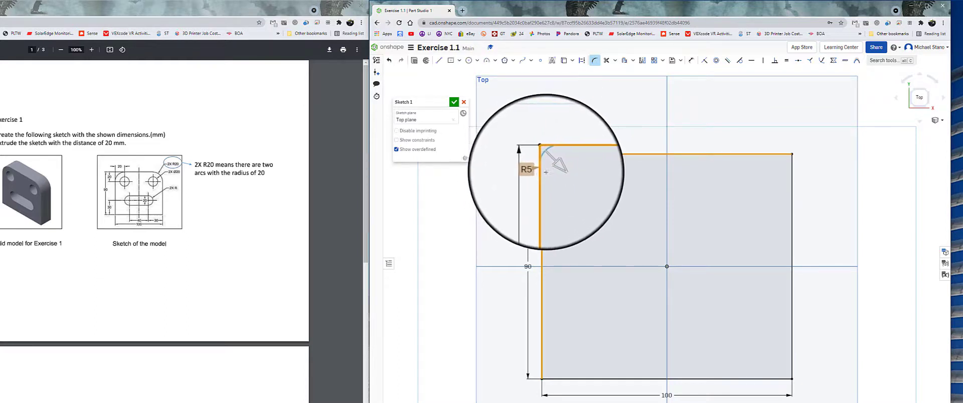
click(532, 171)
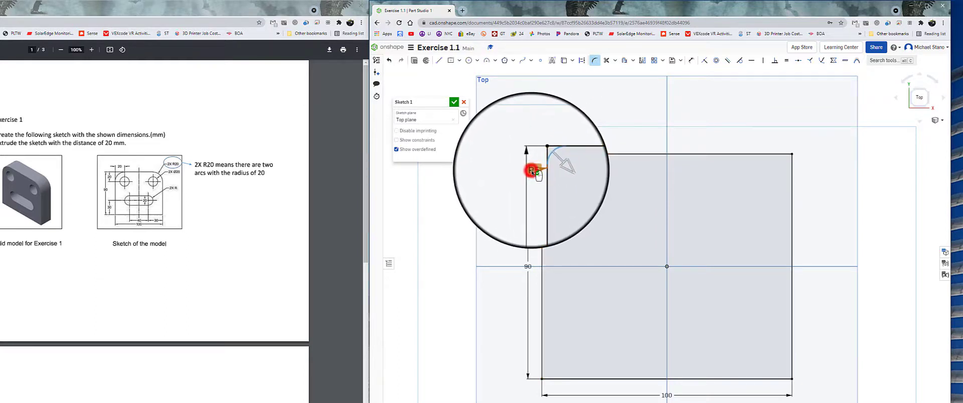
double_click(534, 172)
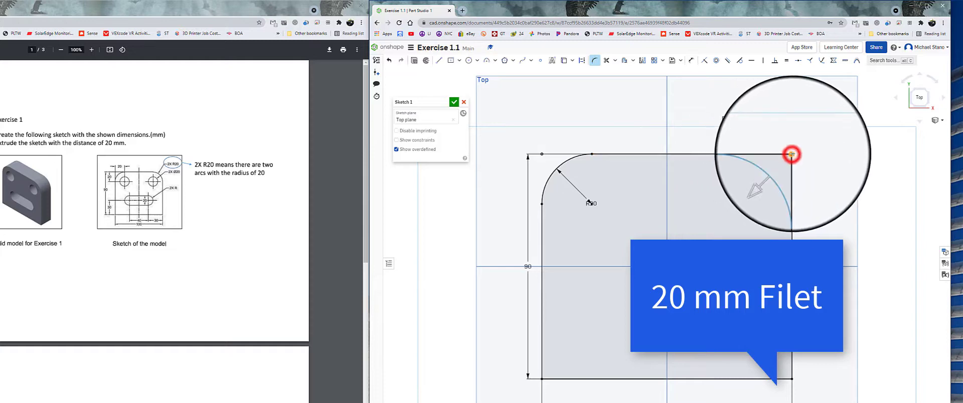
click(791, 154)
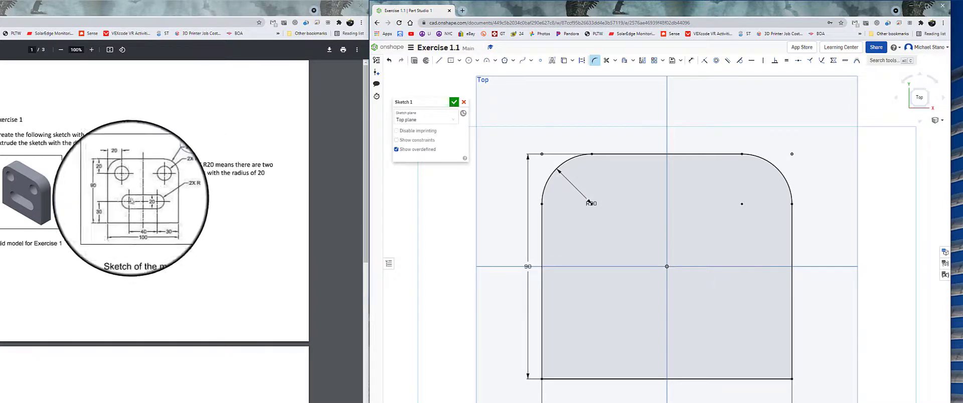
- Following the enlarged exercise drawing, sketch two 20 mm diameter circles centered on the two corner fillets' center points
click(91, 50)
click(92, 49)
click(92, 50)
click(91, 49)
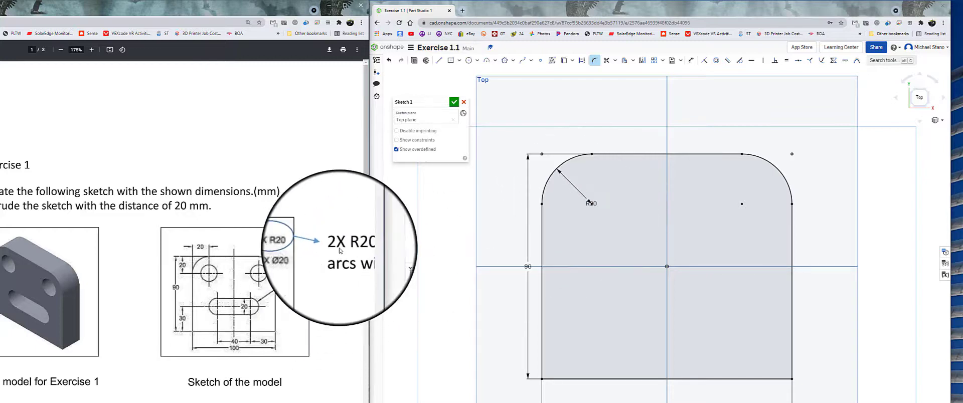
drag(132, 402, 176, 402)
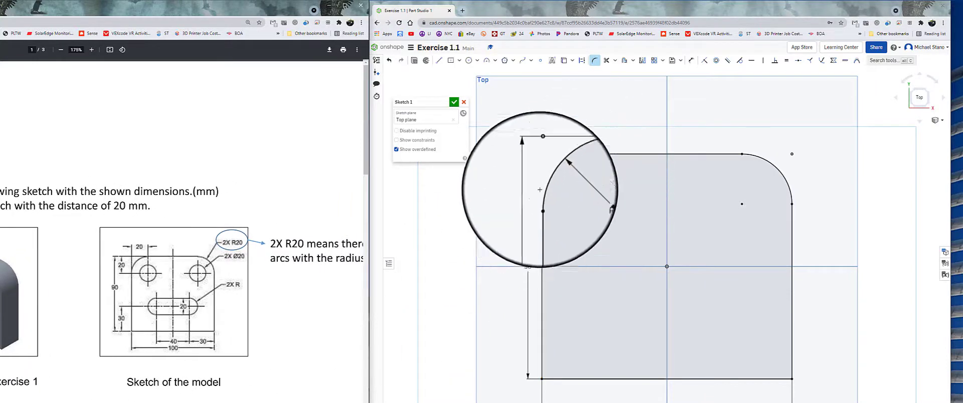
click(468, 60)
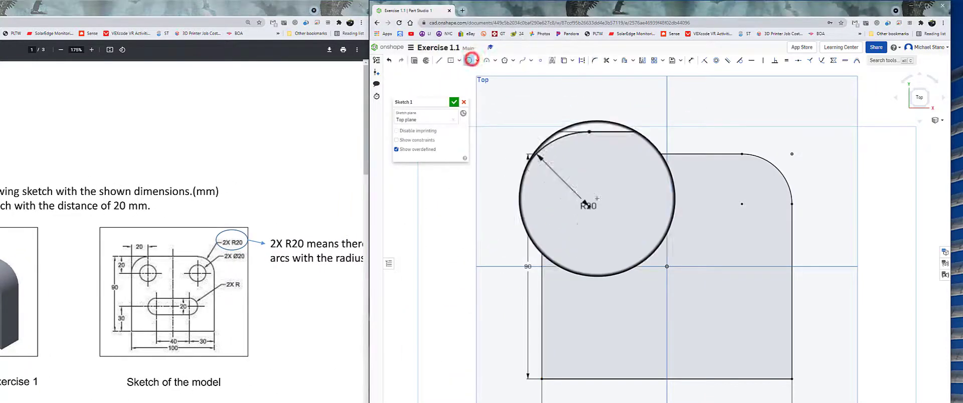
click(588, 200)
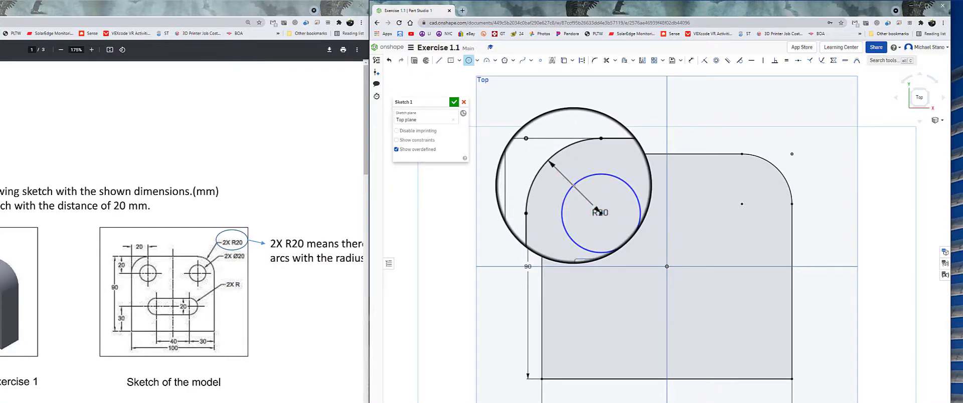
click(573, 186)
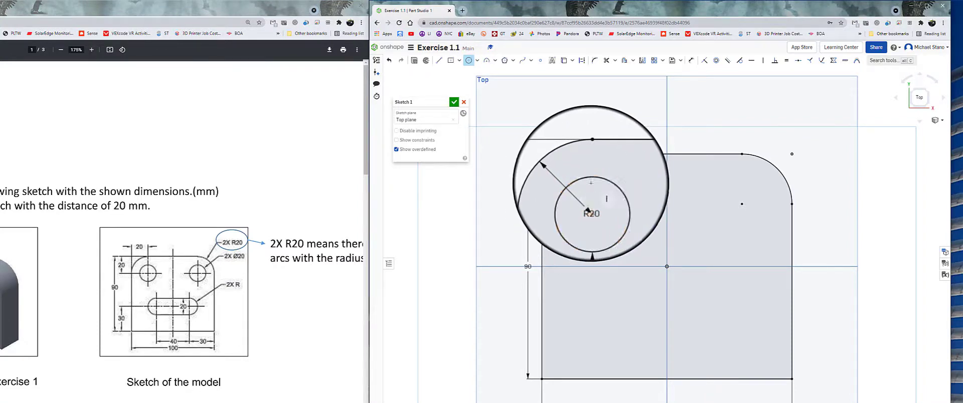
click(742, 205)
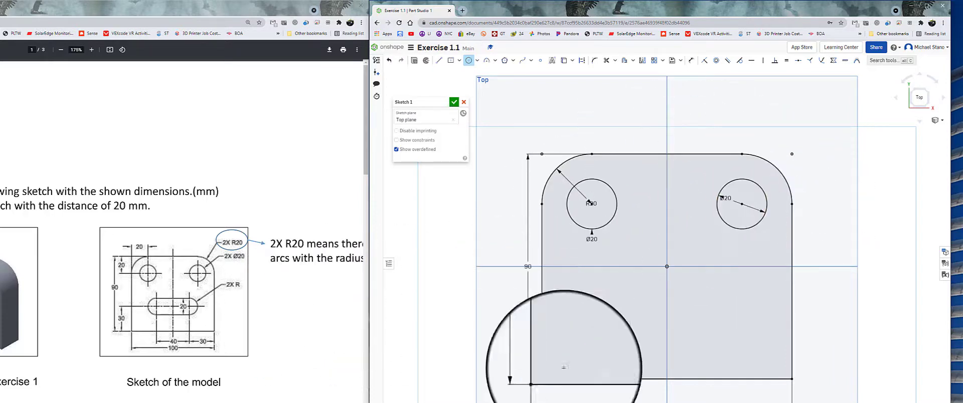
- Sketch two 20 mm diameter circles side by side in the lower half of the plate for the slot ends
middle_drag(611, 343, 616, 320)
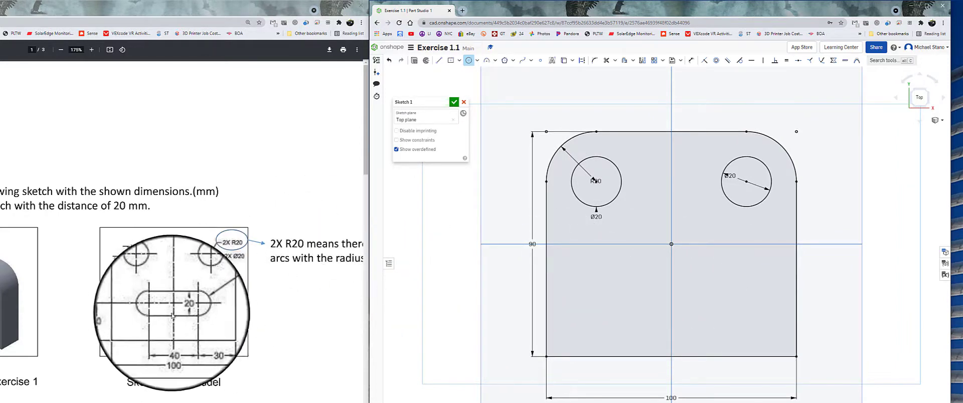
click(615, 302)
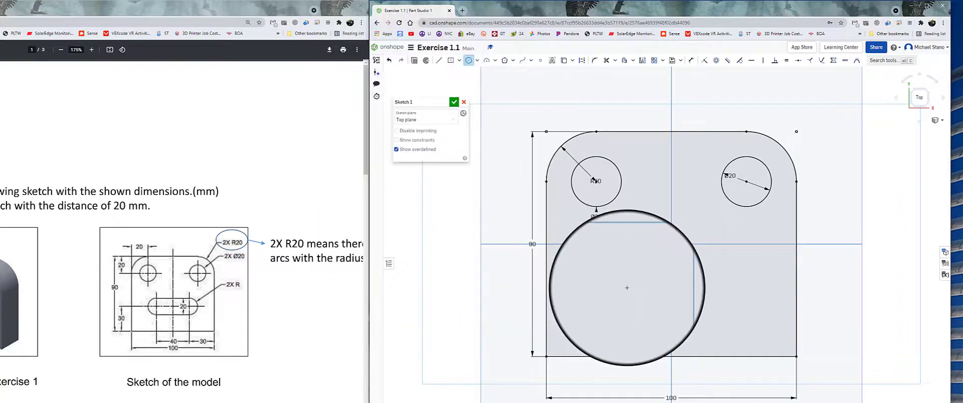
click(621, 299)
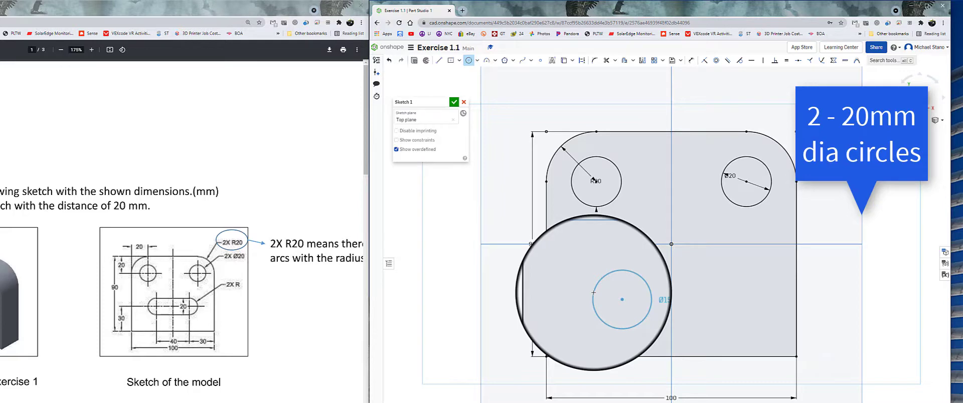
click(601, 295)
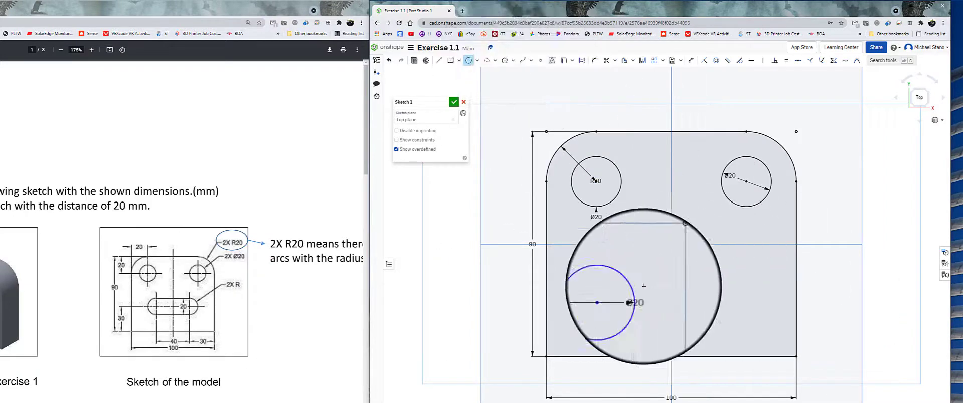
click(725, 303)
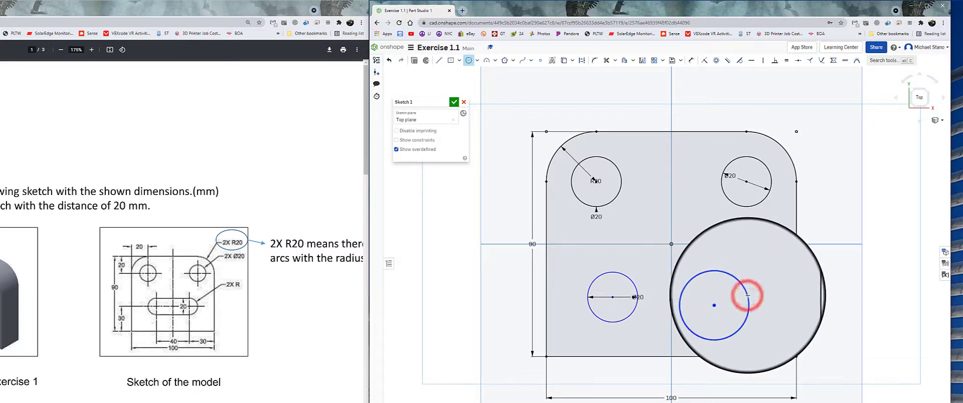
key(Return)
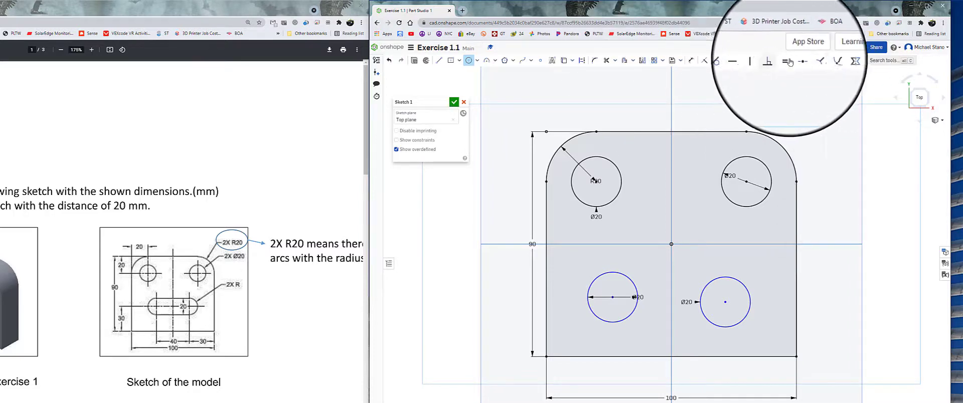
- Dimension the lower-left circle's center 30 mm above the plate's bottom edge
click(691, 61)
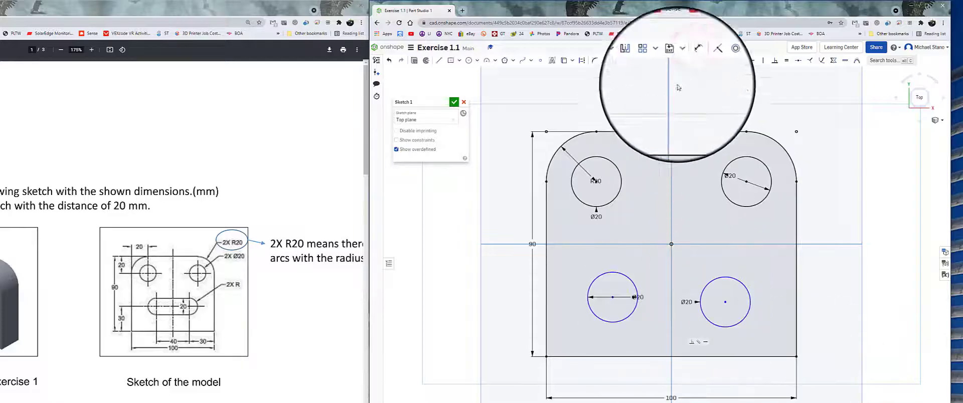
click(691, 60)
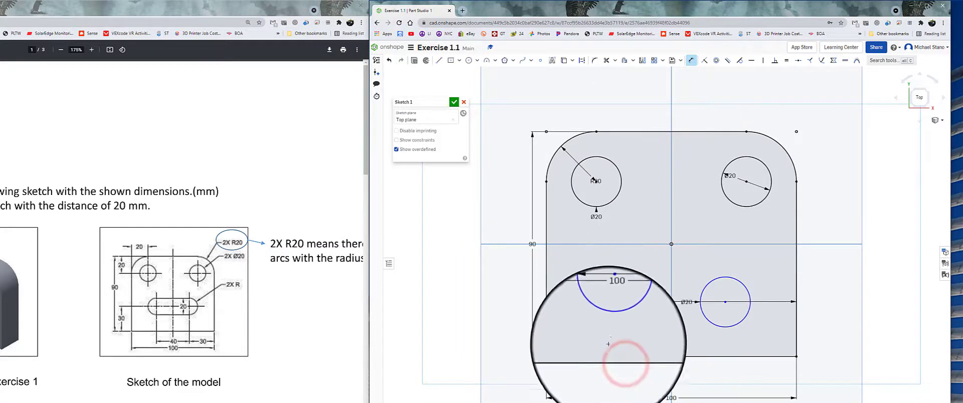
click(612, 297)
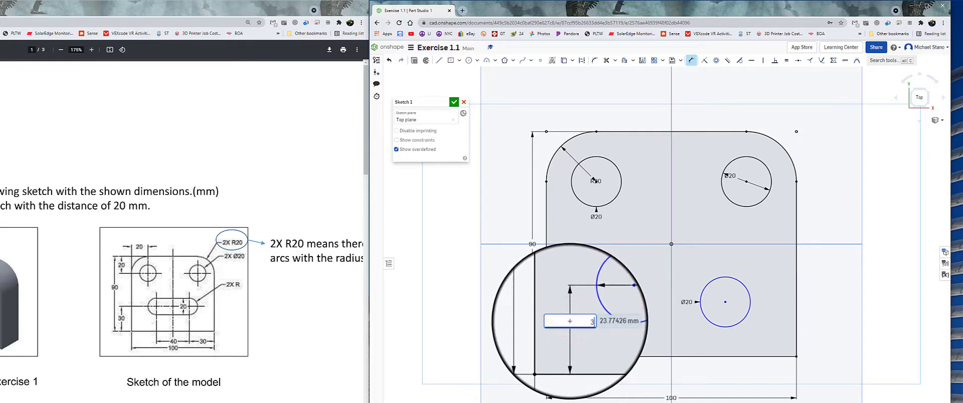
click(570, 321)
text(30)
key(Return)
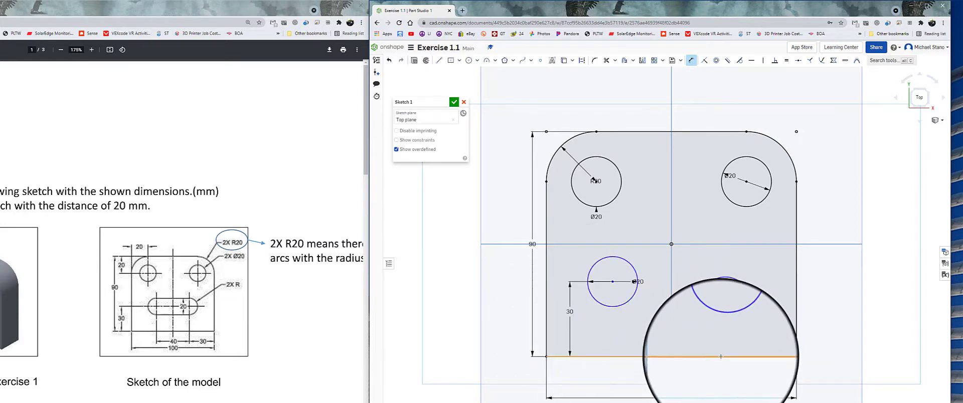
- Dimension the lower-right circle's center 30 mm above the plate's bottom edge
click(721, 357)
click(725, 302)
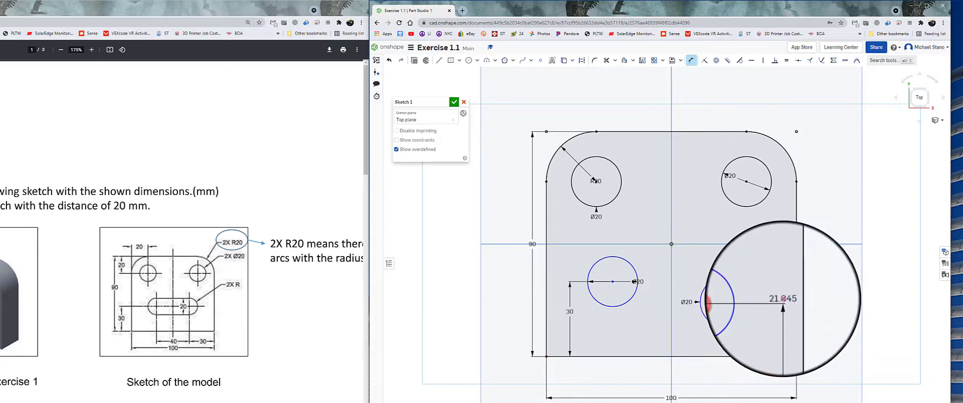
click(783, 298)
text(30)
key(Return)
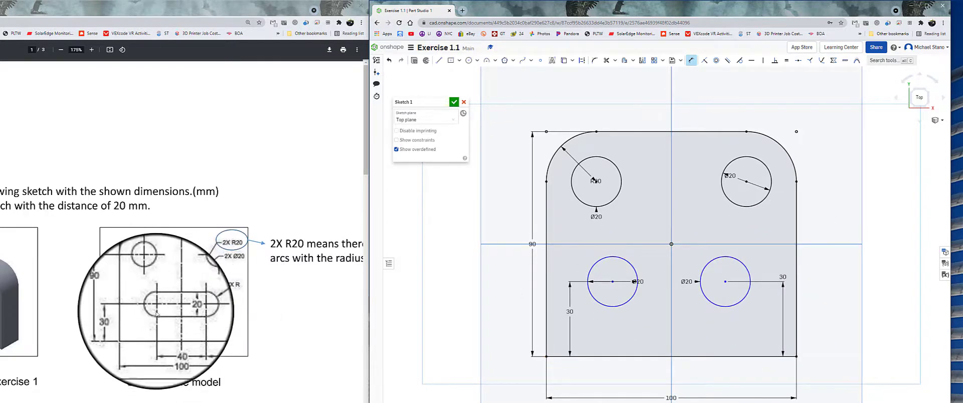
- Dimension the two lower circles' centers 40 mm apart, with the right one 20 mm horizontally from the origin
click(613, 282)
click(725, 282)
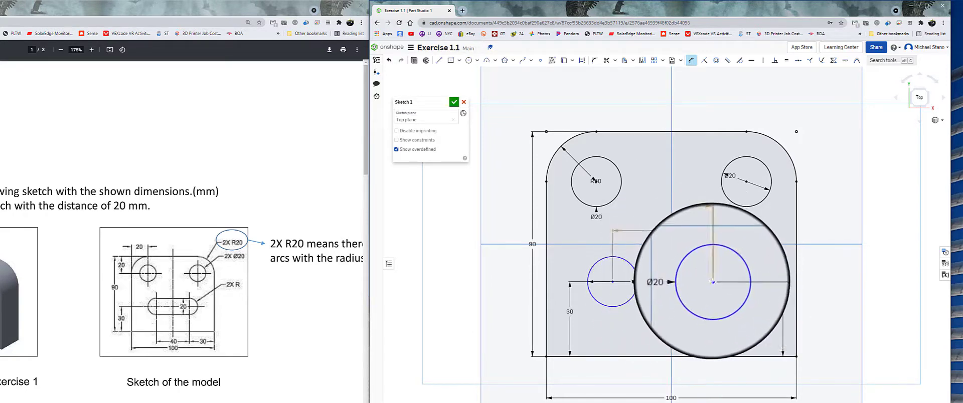
click(713, 282)
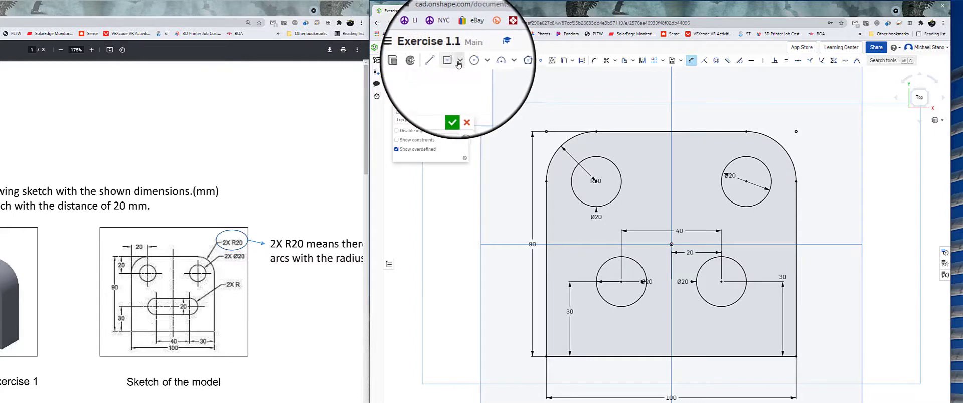
- Draw two lines joining the lower circles, one across their upper sides and one across their lower sides
click(440, 60)
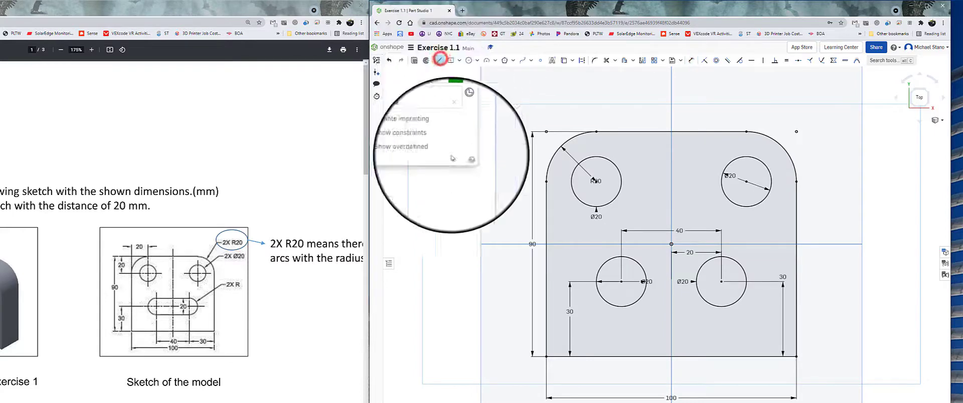
click(629, 257)
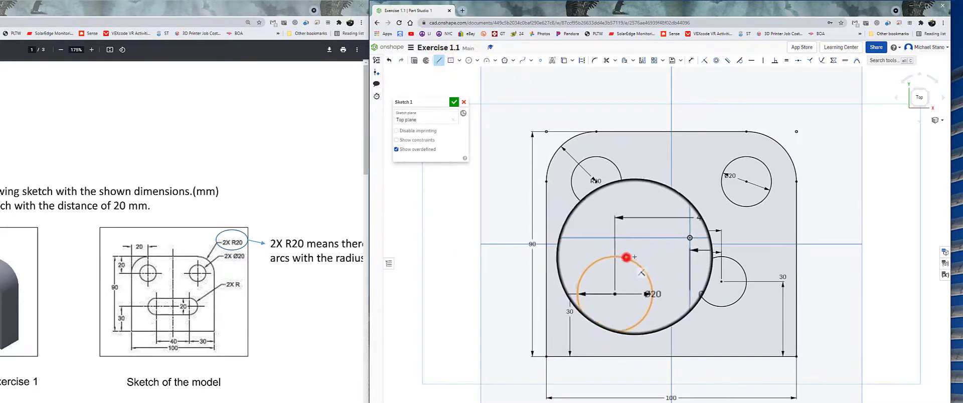
click(713, 258)
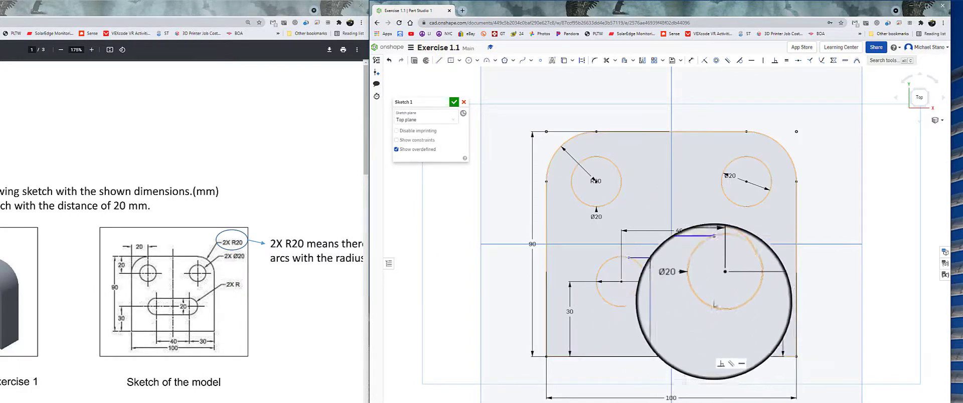
click(438, 60)
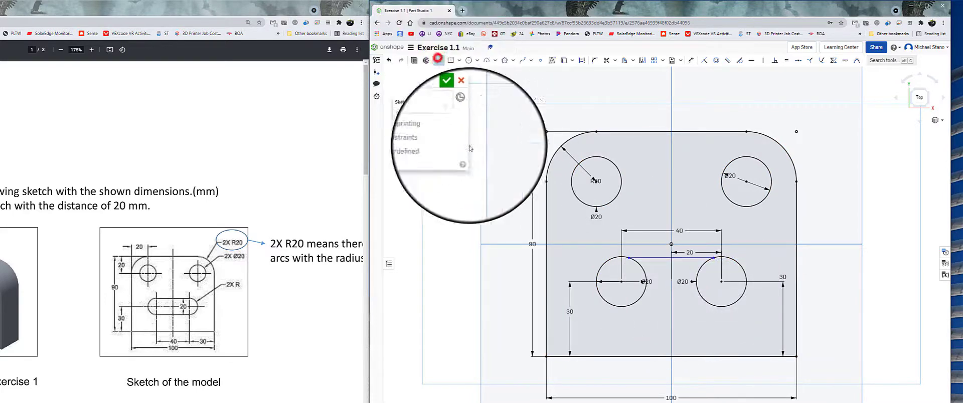
click(713, 306)
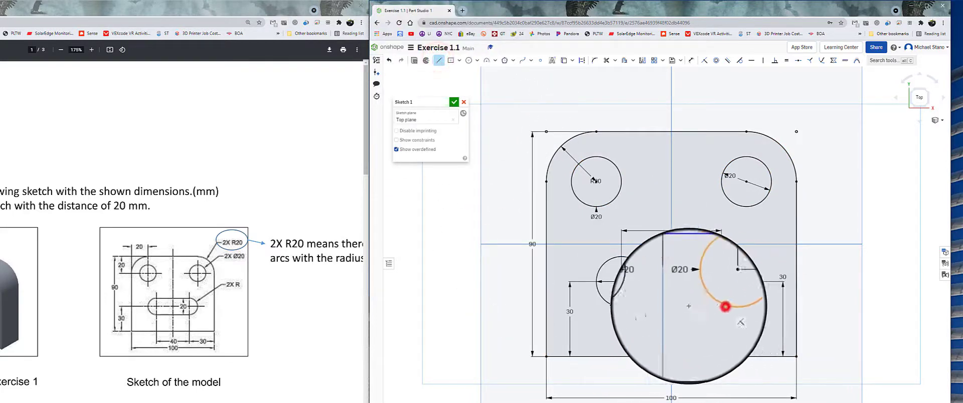
click(621, 306)
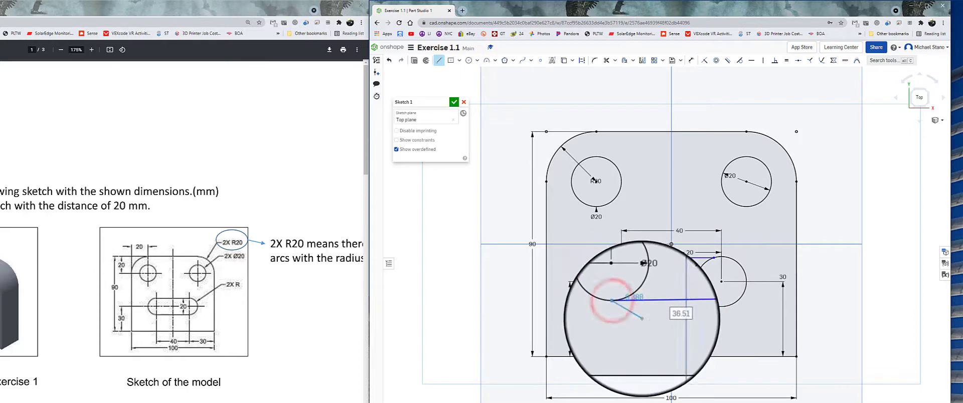
- Make both connecting lines tangent to the two lower circles to form the slot, and accept the sketch
scroll(645, 321, up, 5)
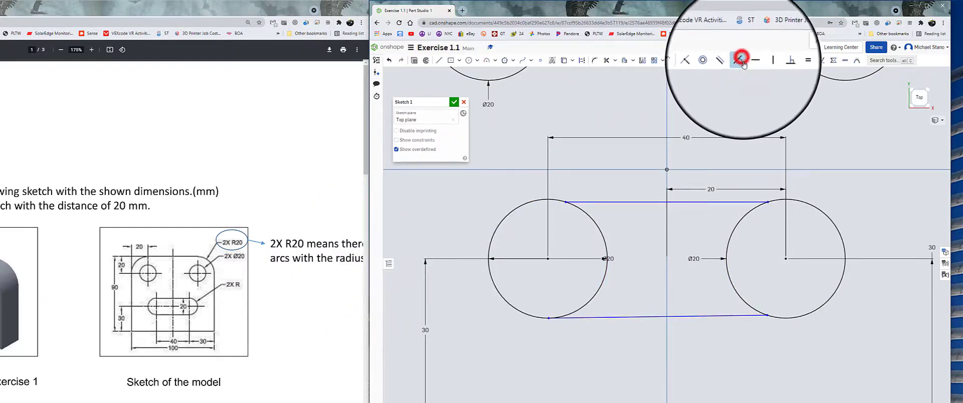
click(741, 214)
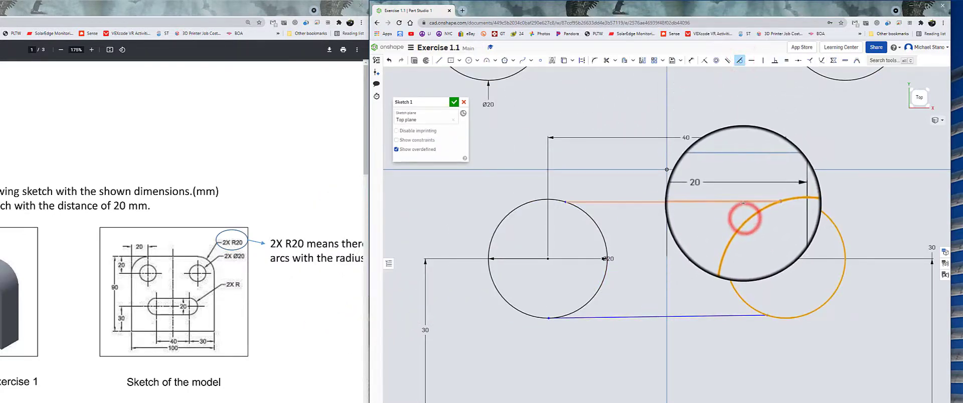
click(743, 204)
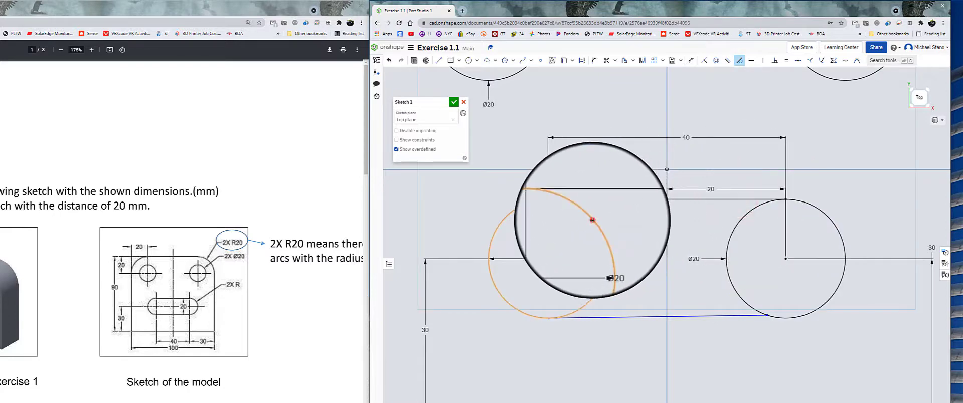
click(588, 199)
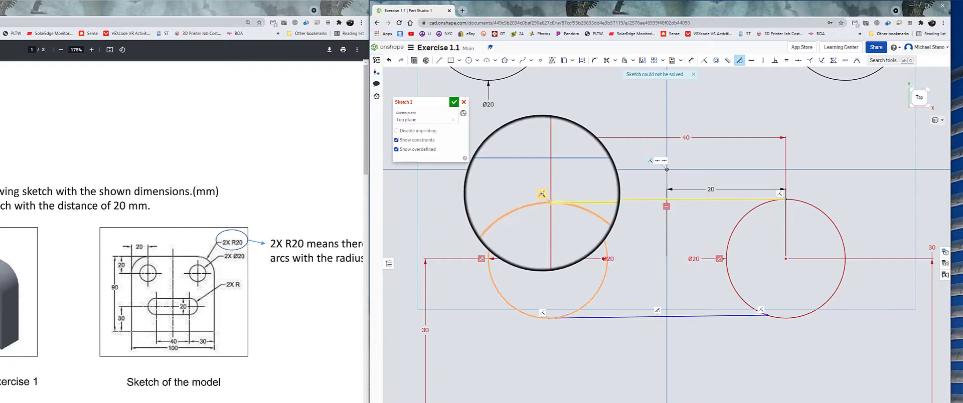
click(454, 102)
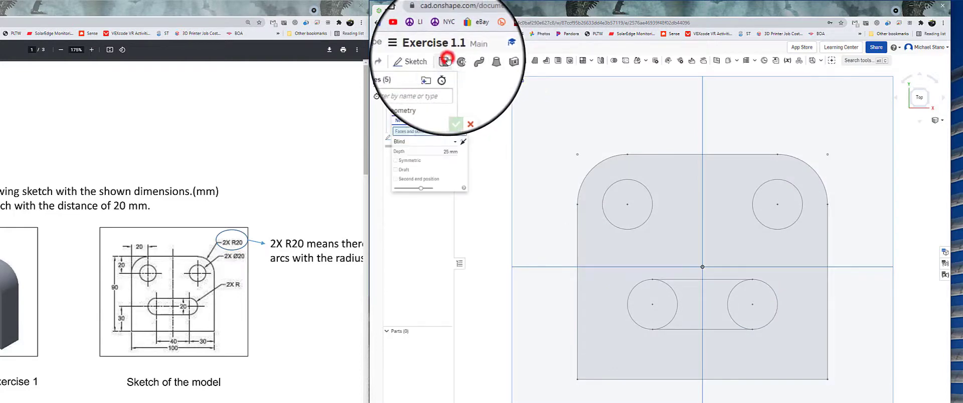
- Extrude the plate region of the sketch 20 mm as a new solid, leaving the two holes and the slot open
click(691, 226)
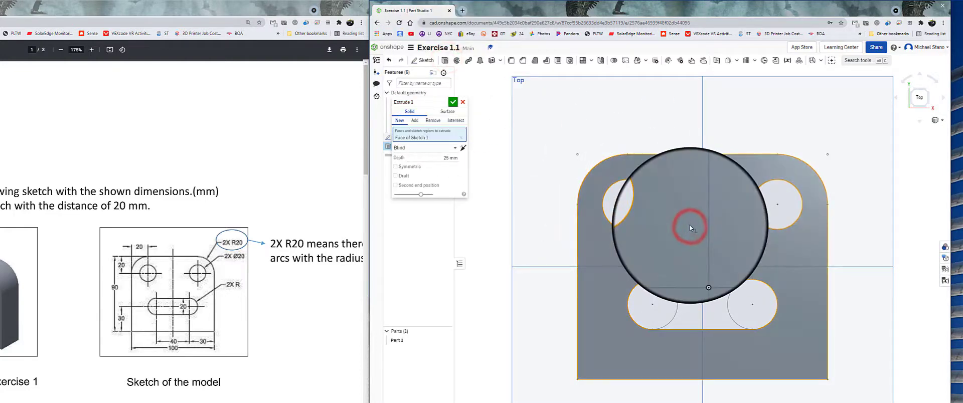
right_drag(627, 267, 648, 249)
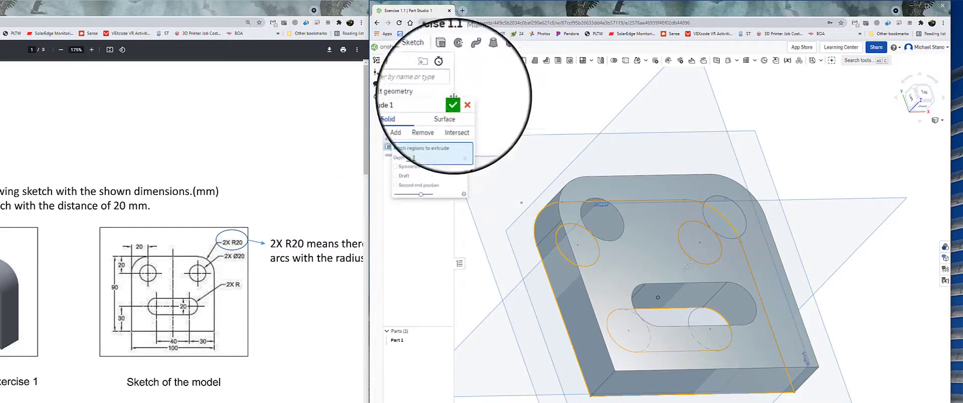
click(453, 103)
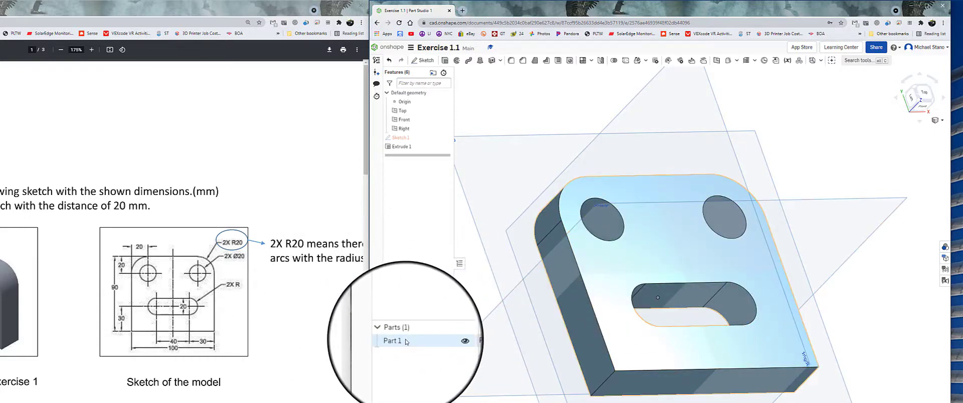
- Assign the material Aluminum - 6061 from the material library to the extruded part
right_click(399, 342)
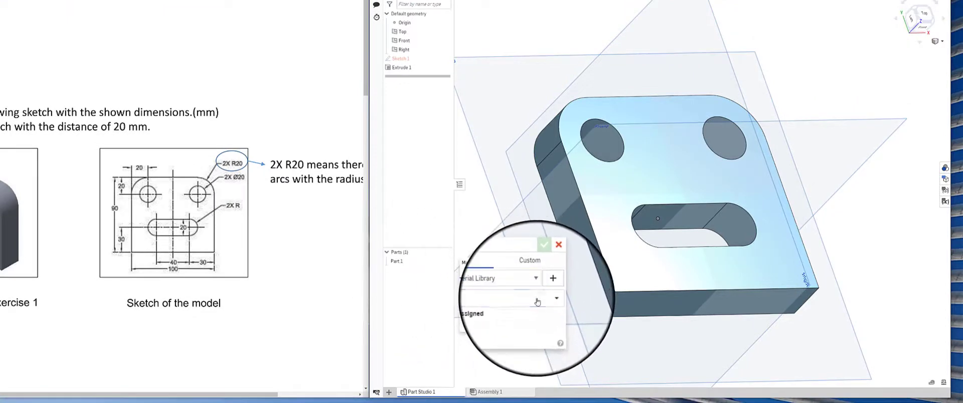
click(544, 284)
scroll(521, 327, down, 5)
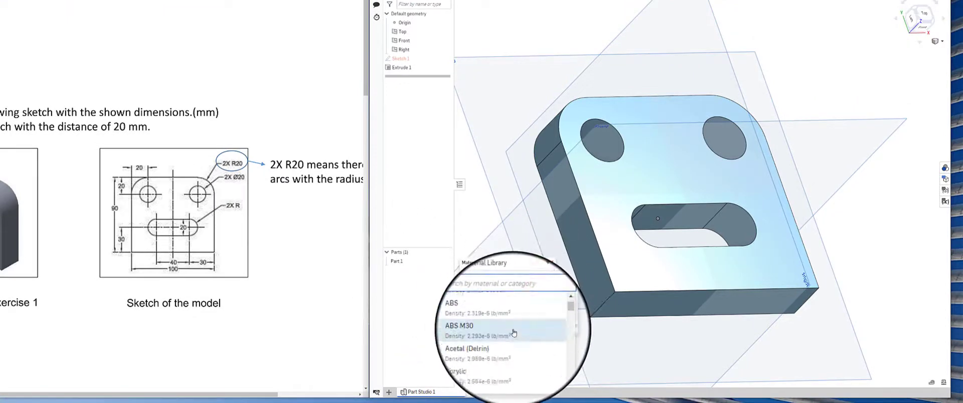
scroll(513, 333, down, 5)
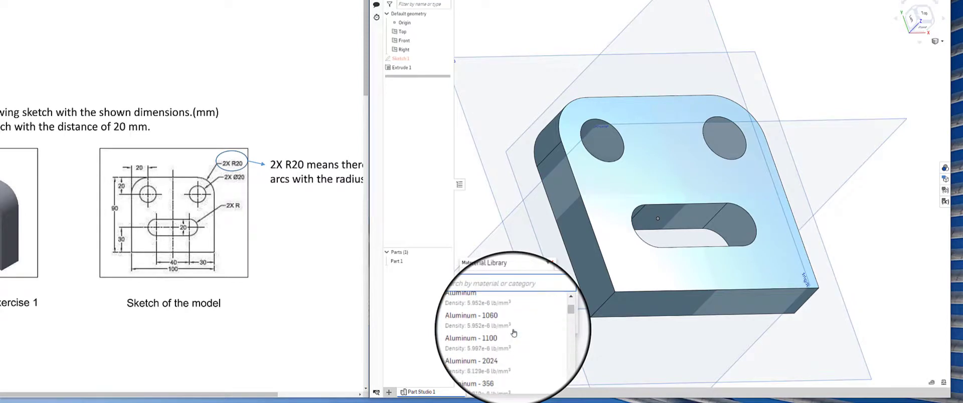
click(506, 343)
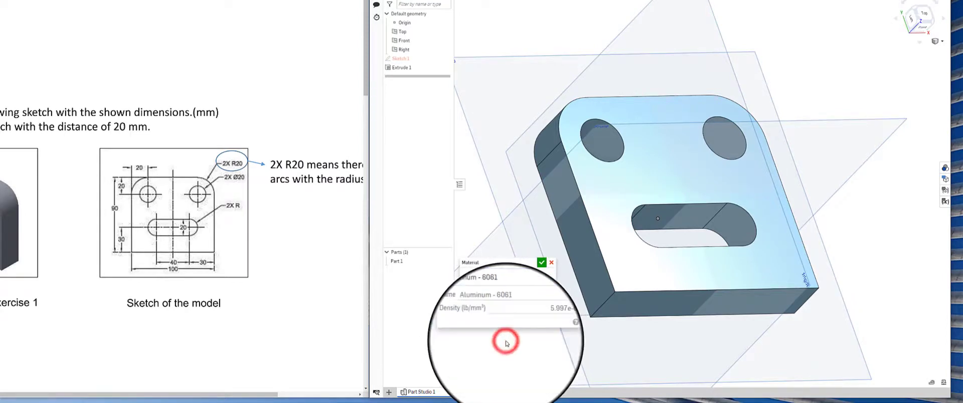
click(542, 263)
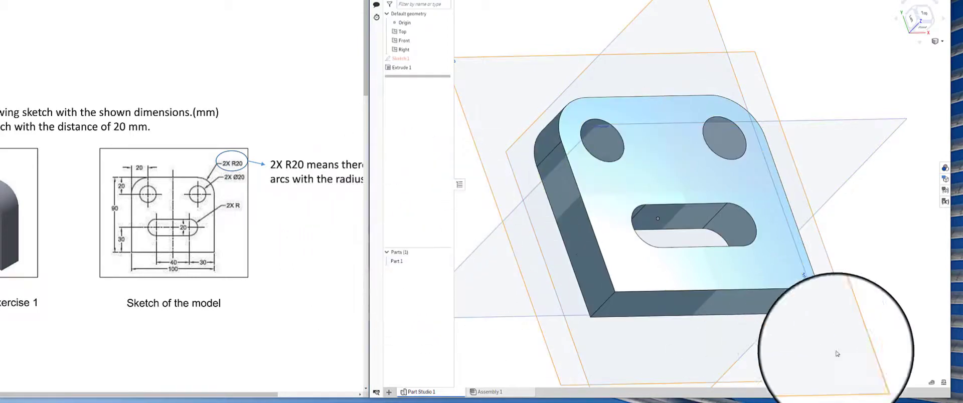
- Measure the mass properties of the finished plate
click(944, 384)
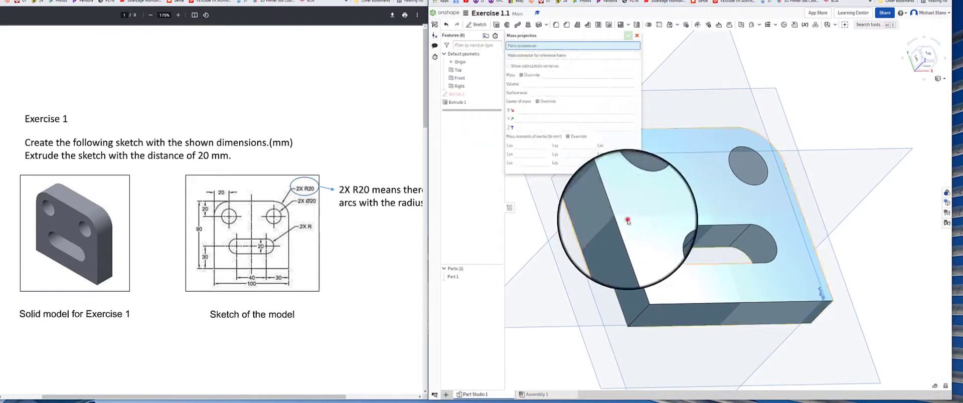
click(623, 216)
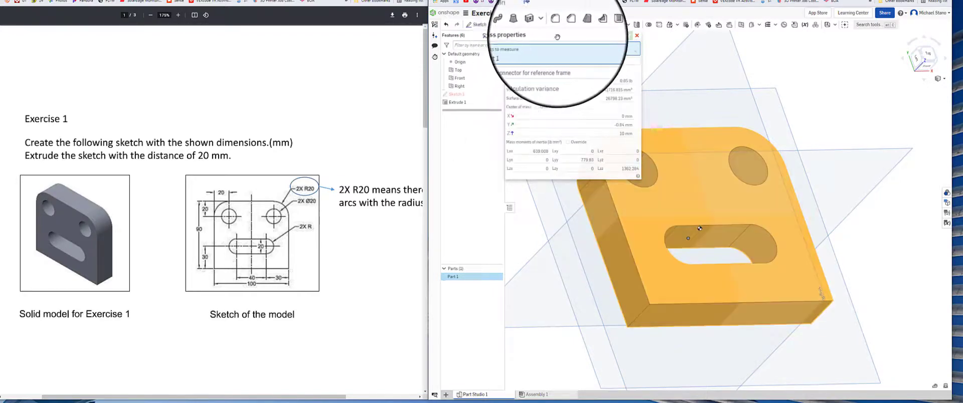
- Examine the plate's mass properties, close them, and look over the finished model
drag(557, 37, 509, 61)
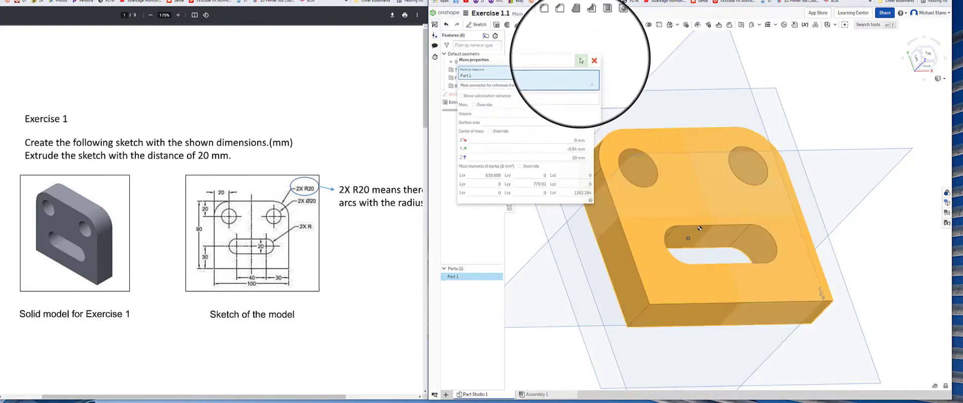
click(579, 66)
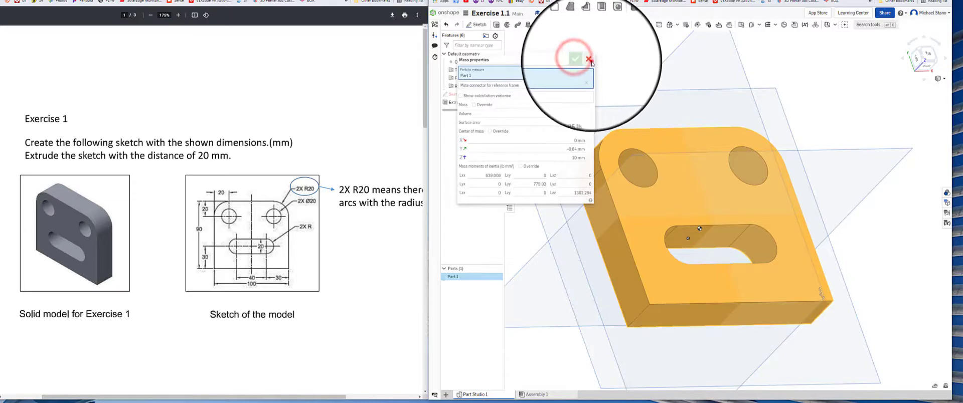
scroll(621, 189, down, 3)
middle_drag(630, 189, 648, 186)
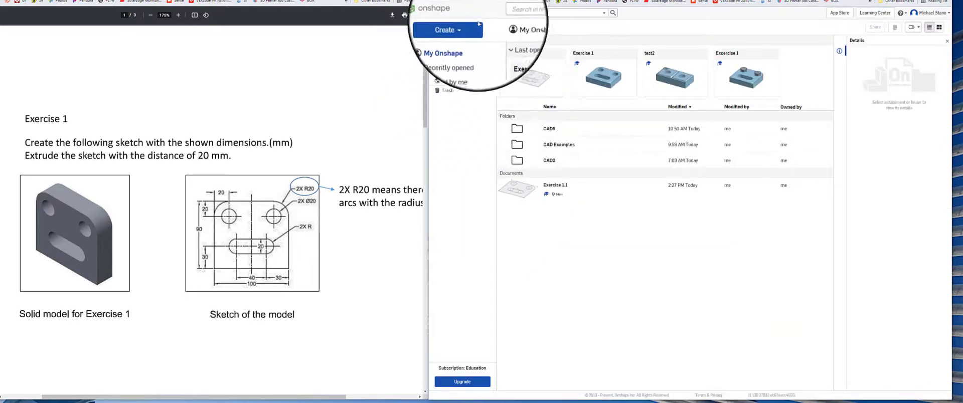
- Create a new document named "Exrercise 1.2"
click(460, 25)
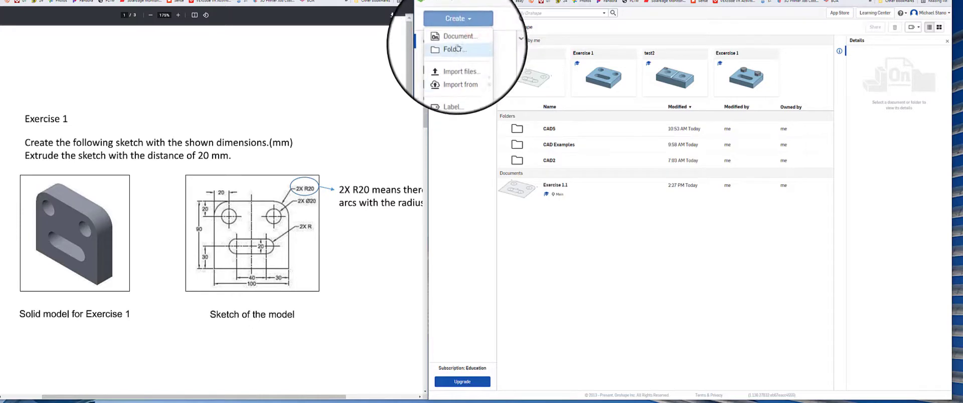
click(456, 40)
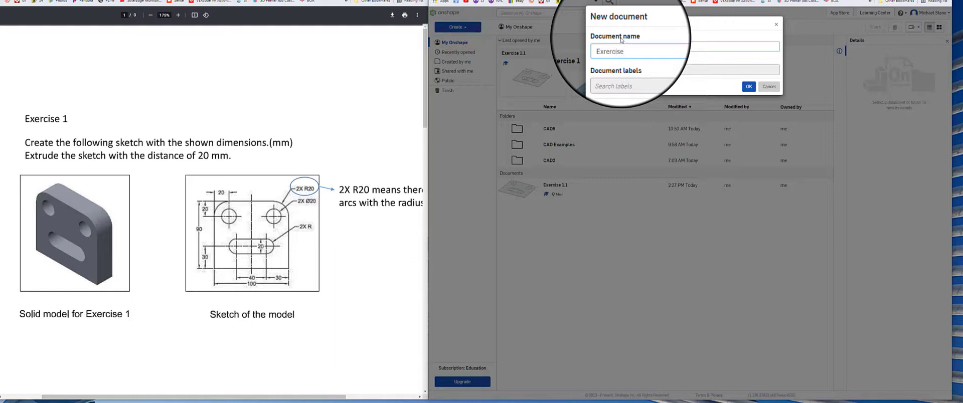
text(Exercise 1.2)
key(Return)
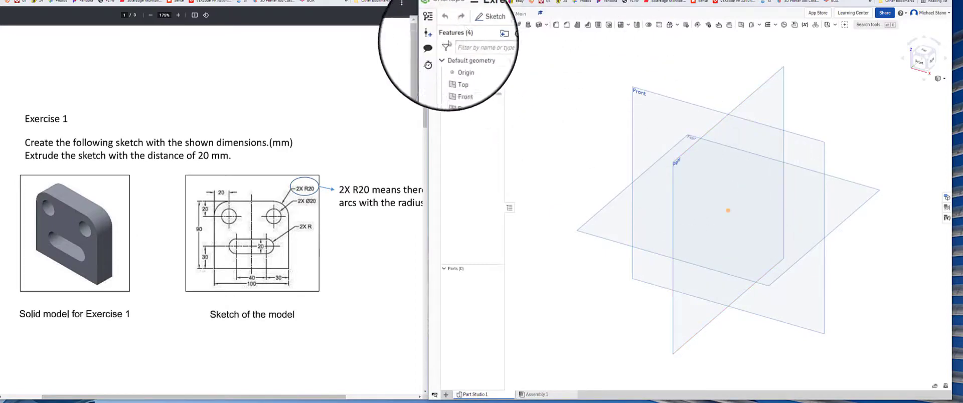
- Start a new sketch on the Top plane and view it straight on from the top
click(482, 26)
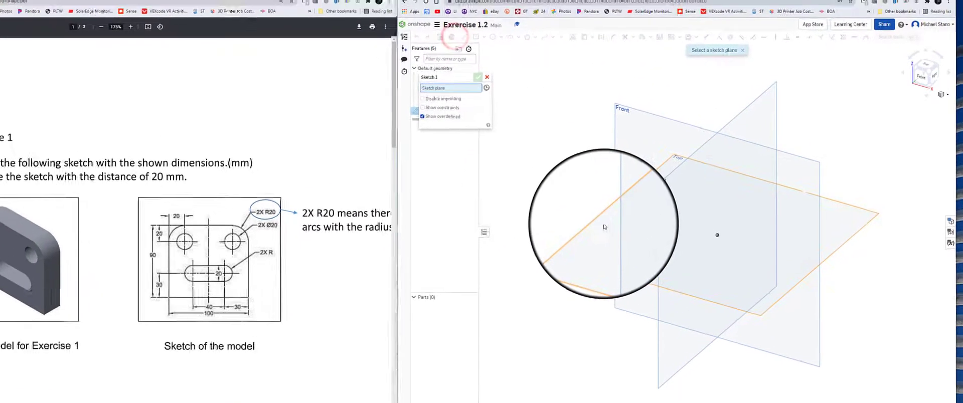
click(621, 201)
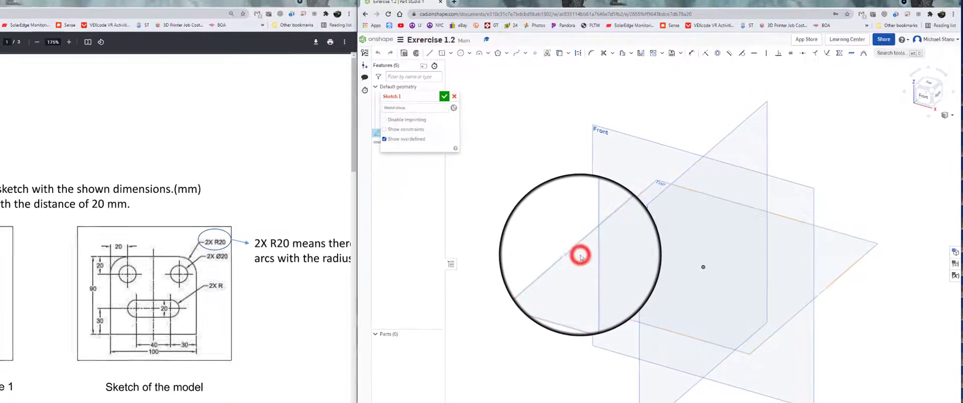
click(443, 52)
click(929, 90)
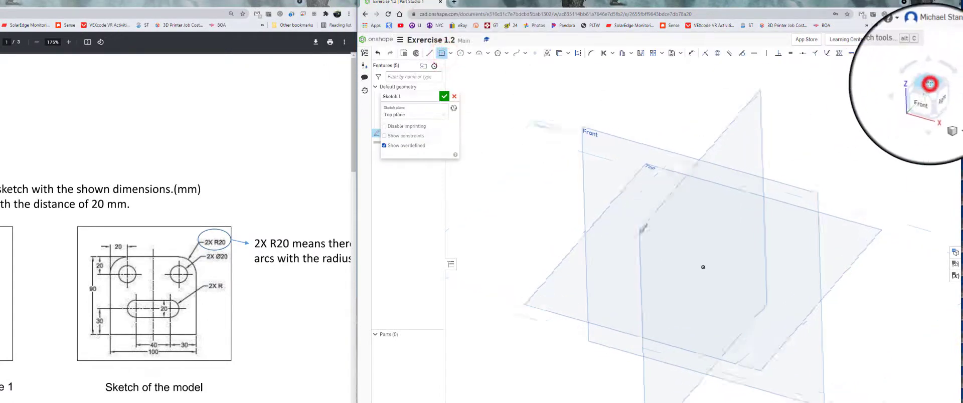
click(704, 266)
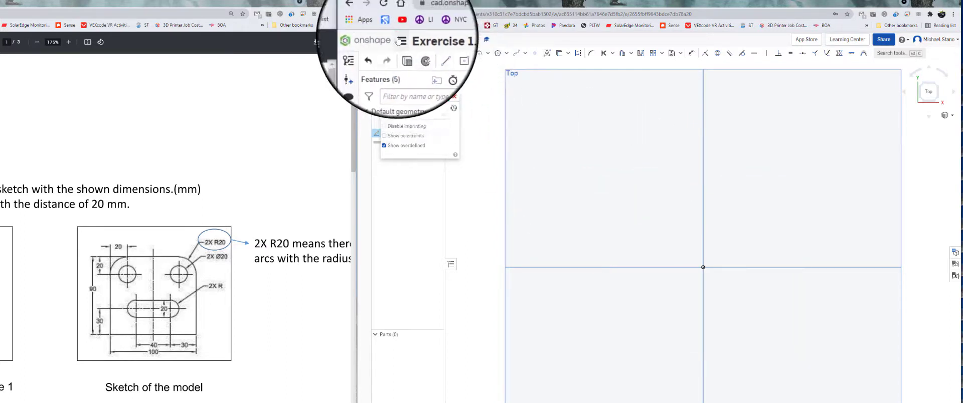
- Set the workspace's default length unit to Millimeter
click(398, 40)
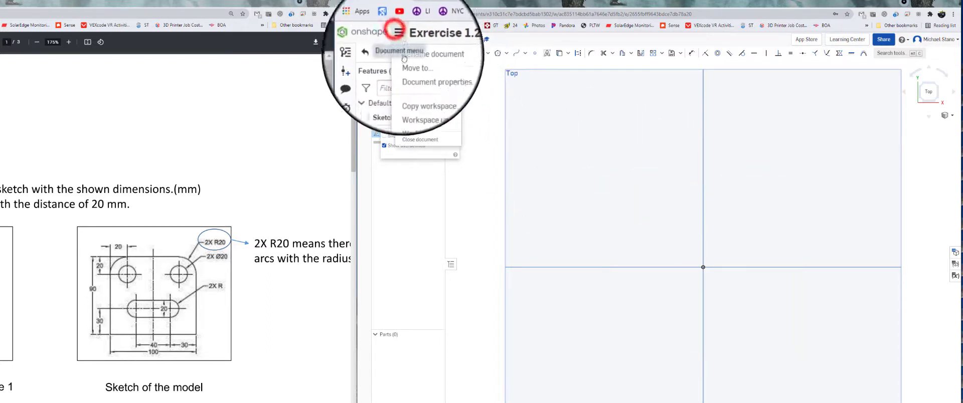
click(410, 100)
click(482, 83)
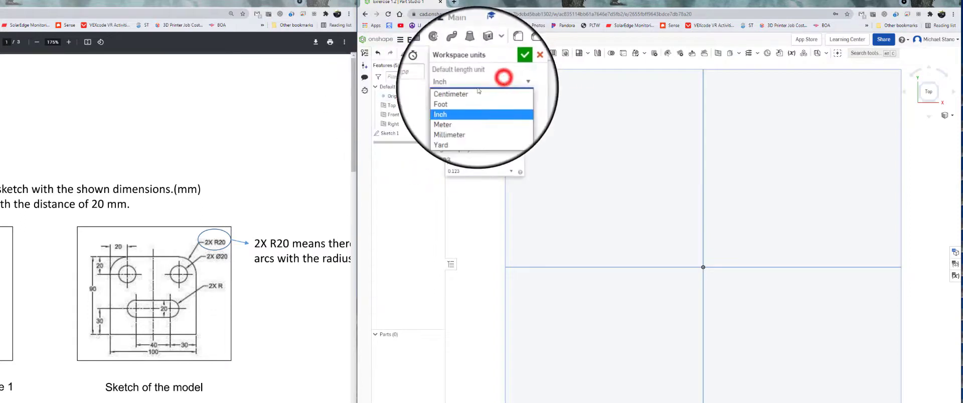
click(452, 119)
click(509, 65)
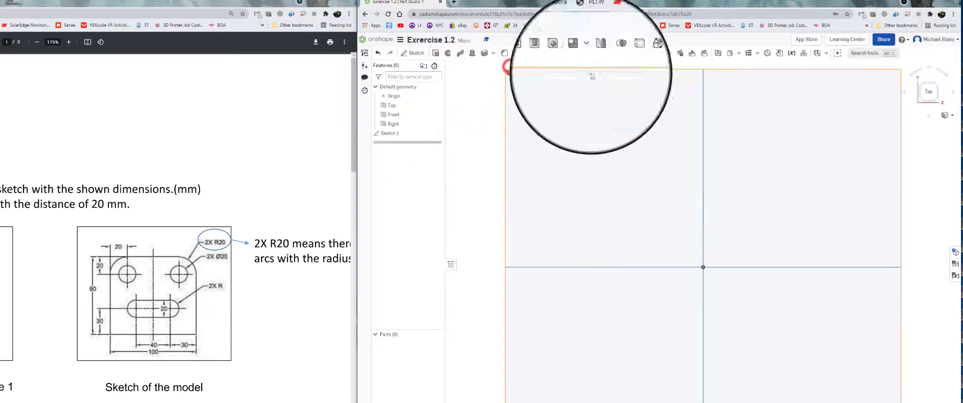
- Reopen the sketch, draw a 100 mm wide by 90 mm high center point rectangle on the origin, and accept the sketch
double_click(398, 133)
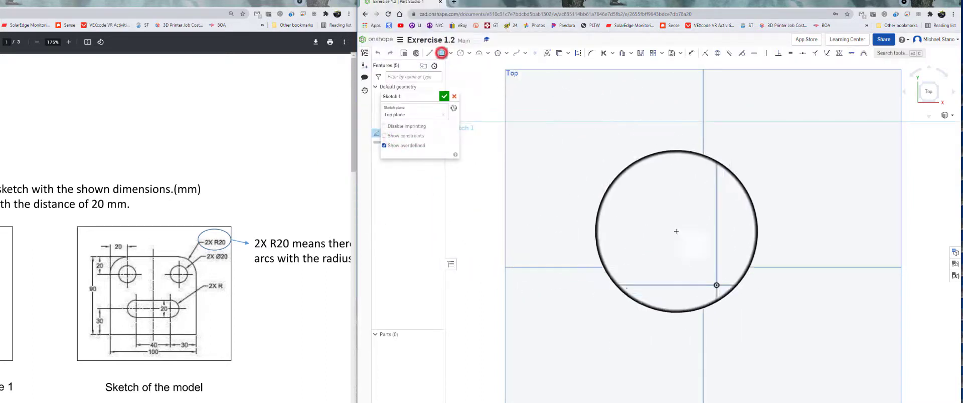
click(441, 56)
click(702, 267)
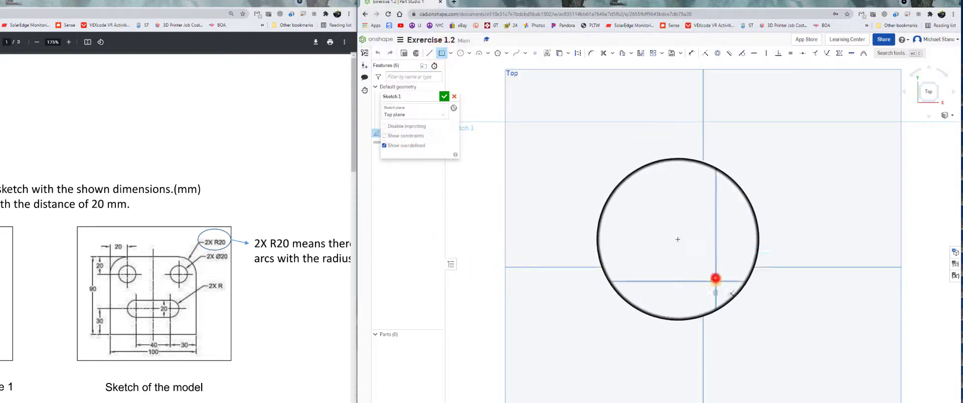
click(594, 170)
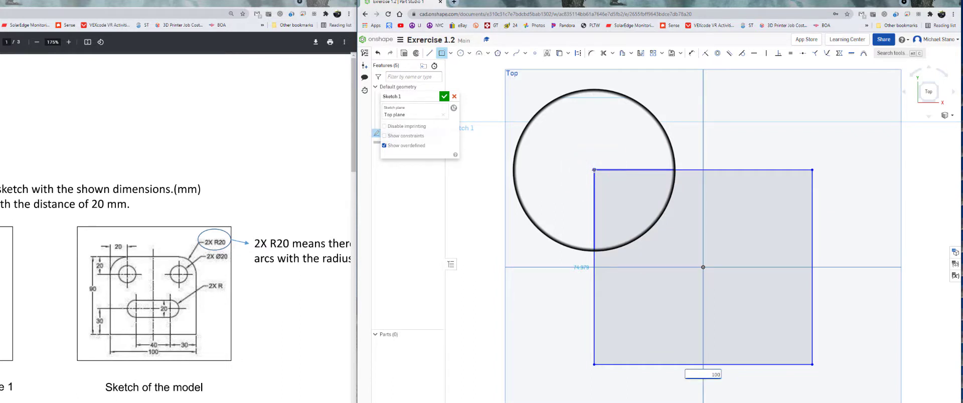
key(Tab)
text(90)
key(Return)
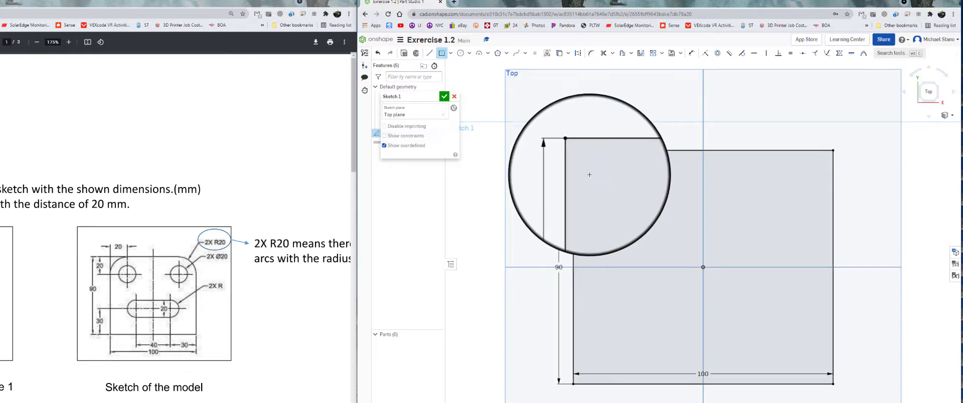
key(f)
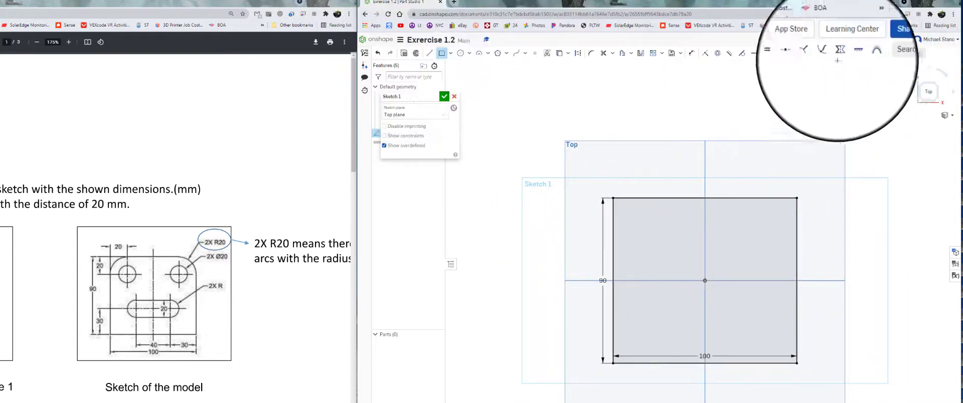
click(443, 96)
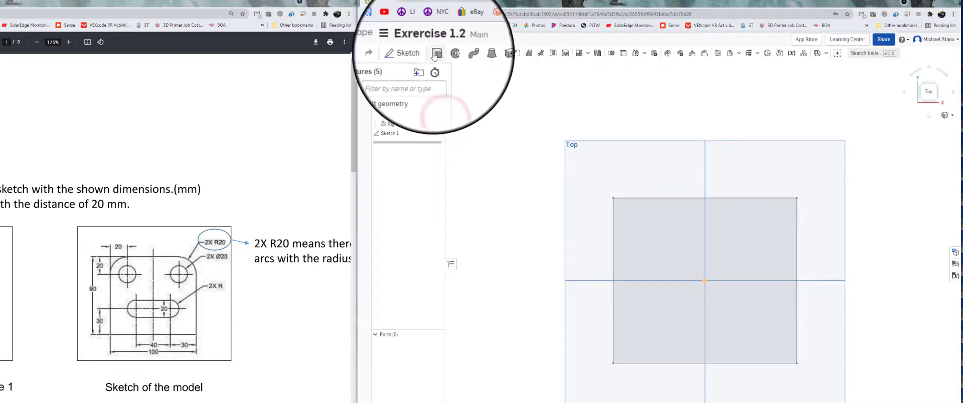
- Extrude the sketched rectangle 20 mm as a new solid
click(436, 54)
click(692, 288)
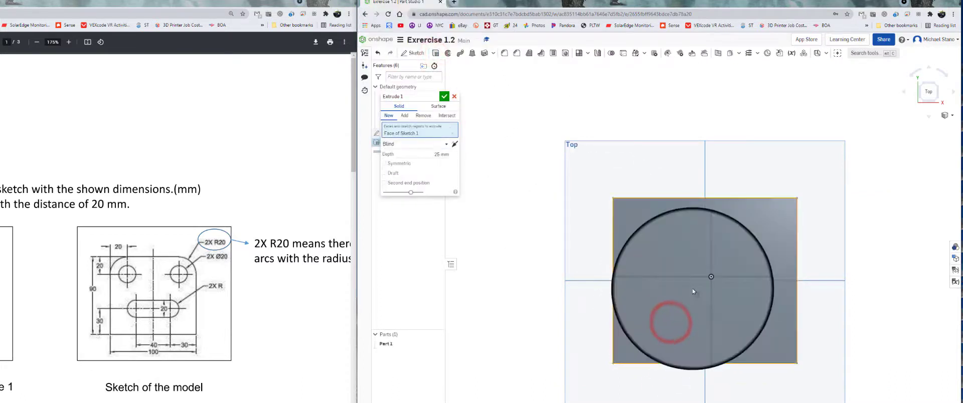
right_drag(692, 288, 679, 283)
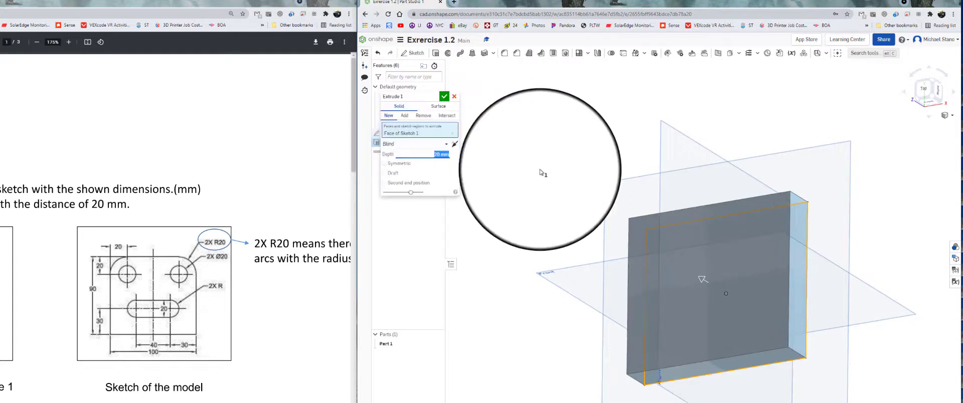
key(Return)
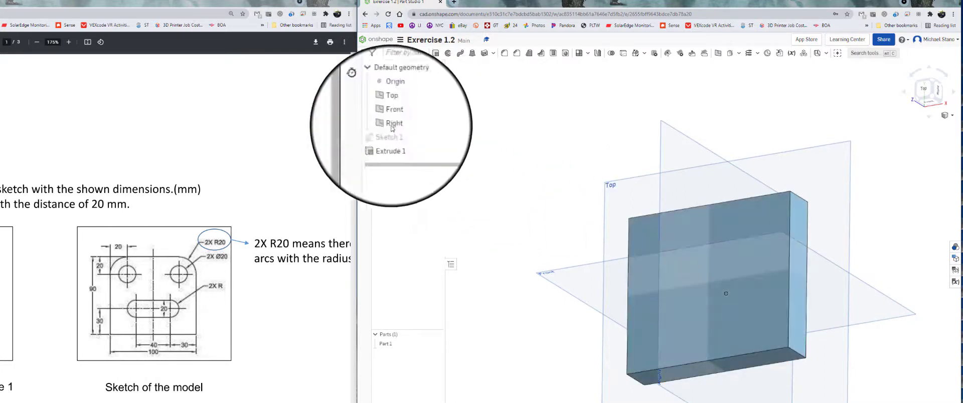
- Fillet the two upper corner edges of the plate with a 20 mm radius
right_drag(580, 225, 526, 204)
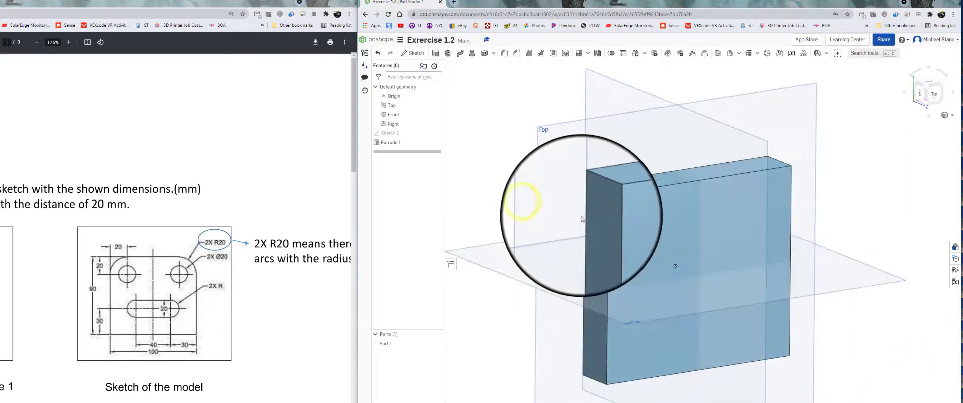
click(505, 53)
click(608, 184)
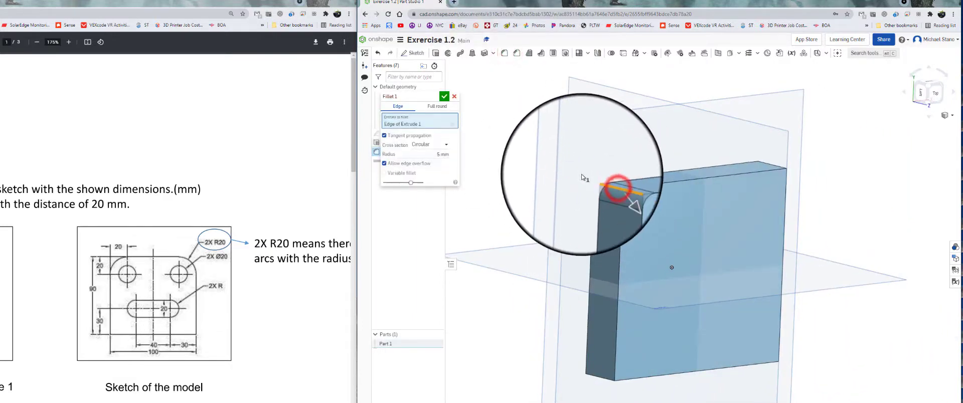
right_drag(548, 179, 625, 155)
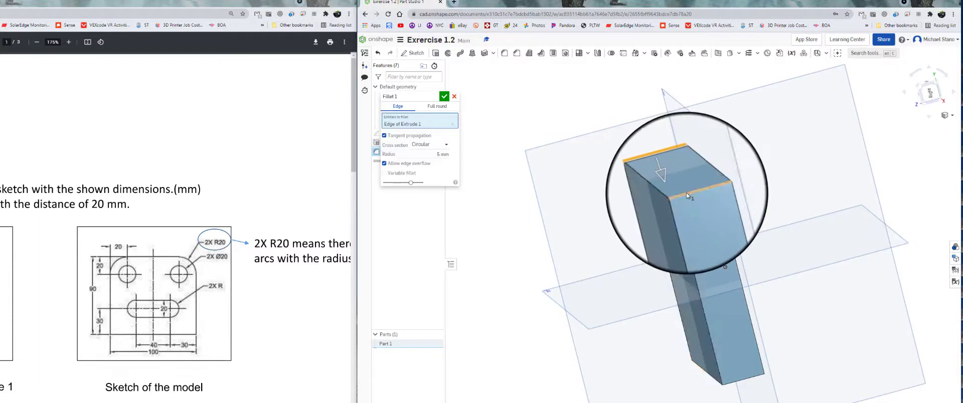
click(677, 200)
right_drag(639, 217, 702, 223)
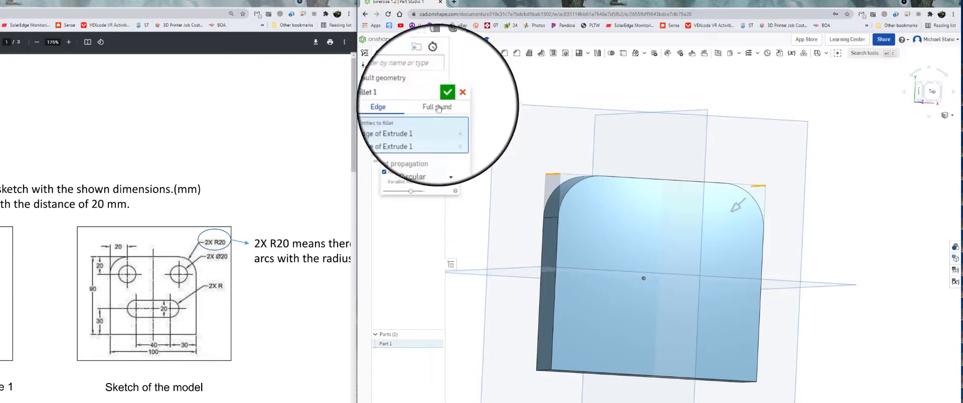
click(441, 94)
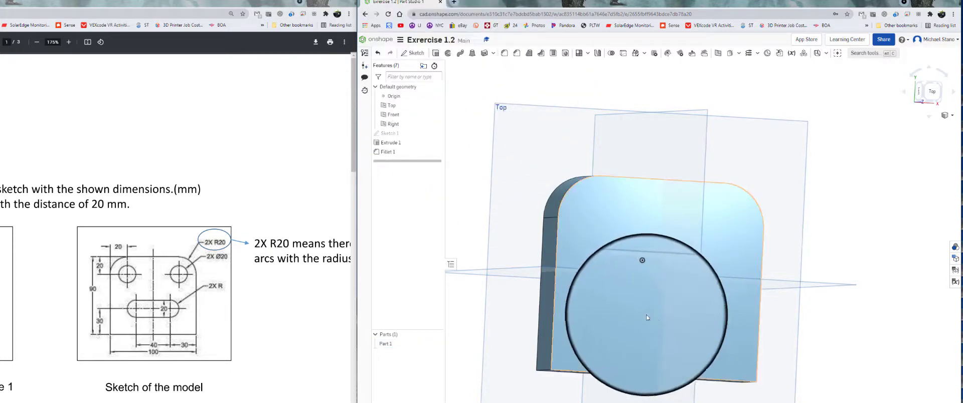
- Start a new sketch on the plate's large flat face and view it straight on from the top
click(404, 53)
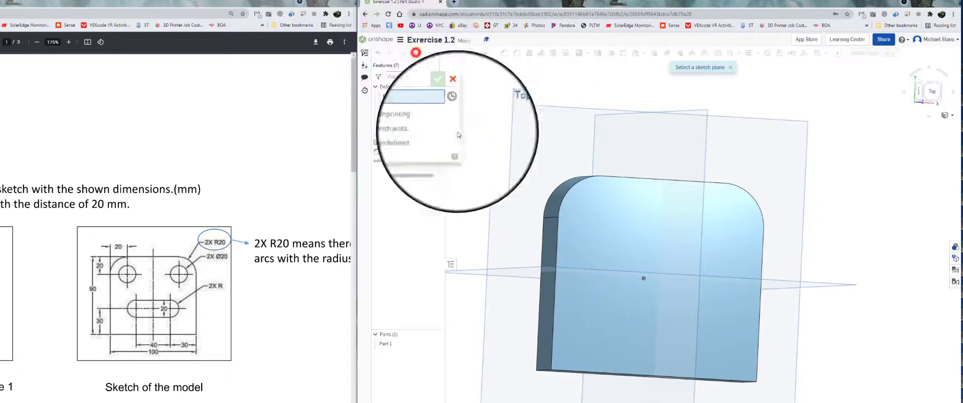
click(613, 316)
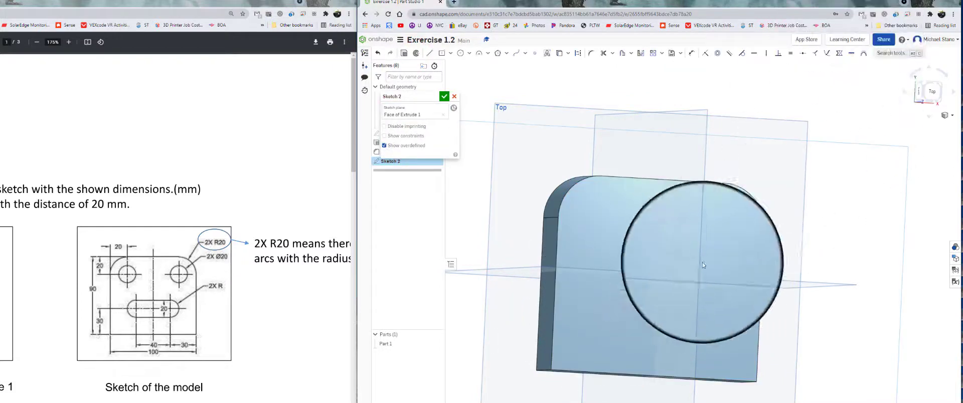
click(932, 92)
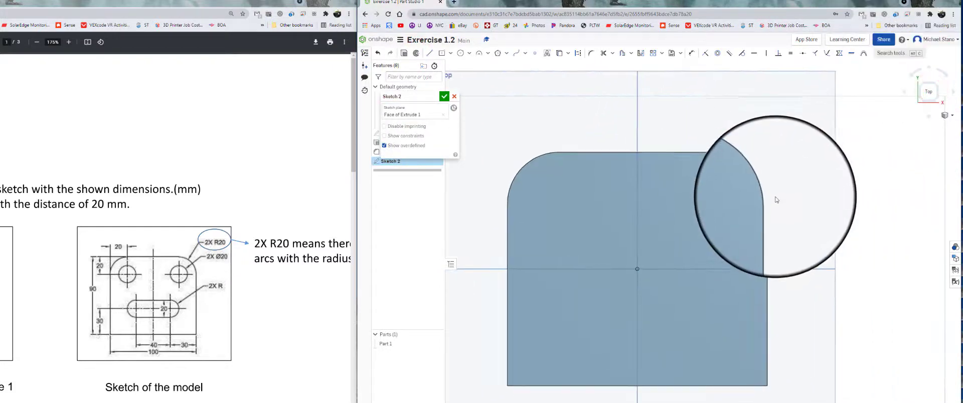
- Draw a 20 mm diameter circle near the plate's upper-left corner and set its center 20 mm below the top edge
click(460, 52)
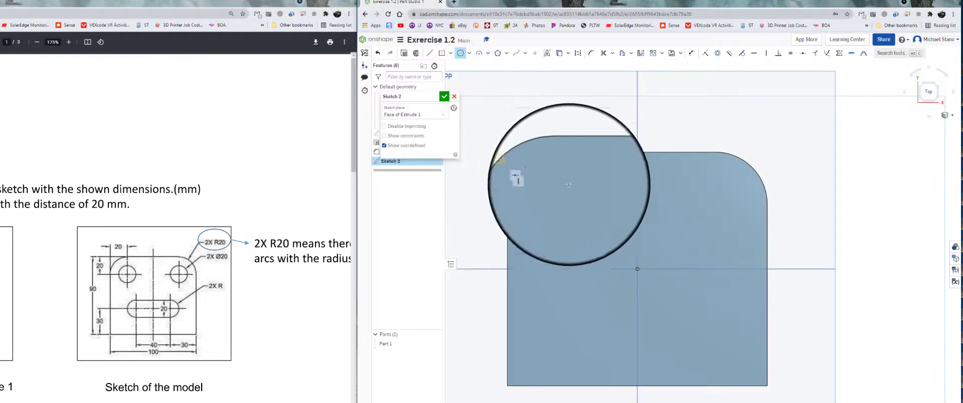
click(572, 214)
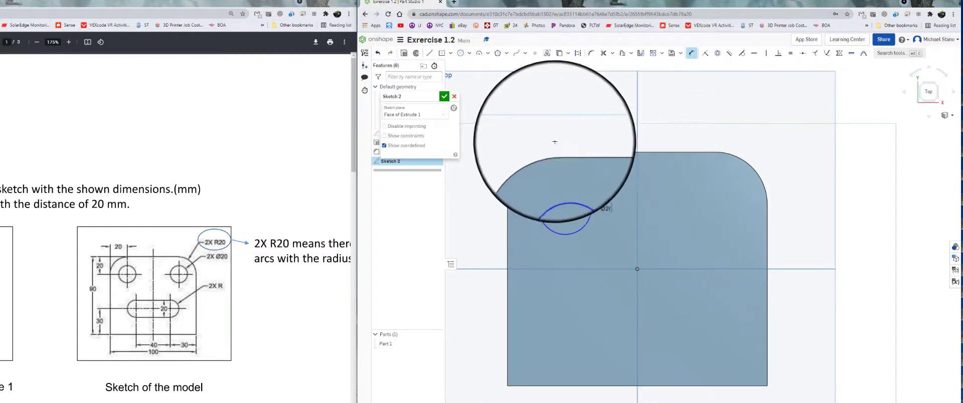
click(575, 152)
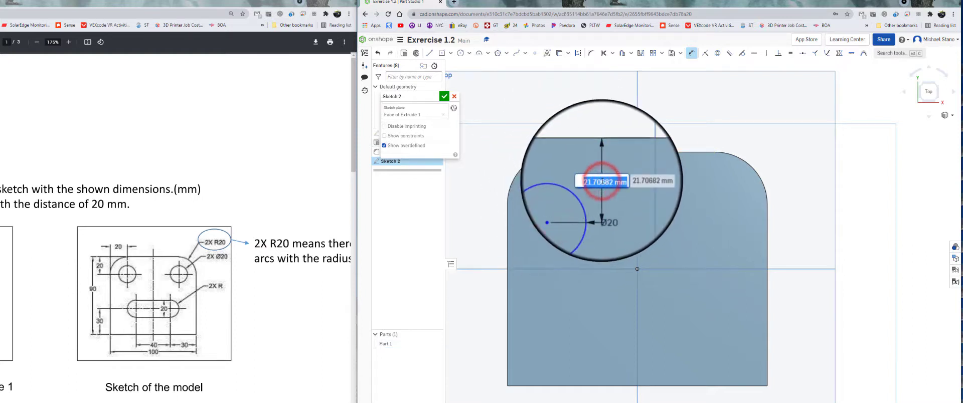
click(602, 180)
text(20)
key(Return)
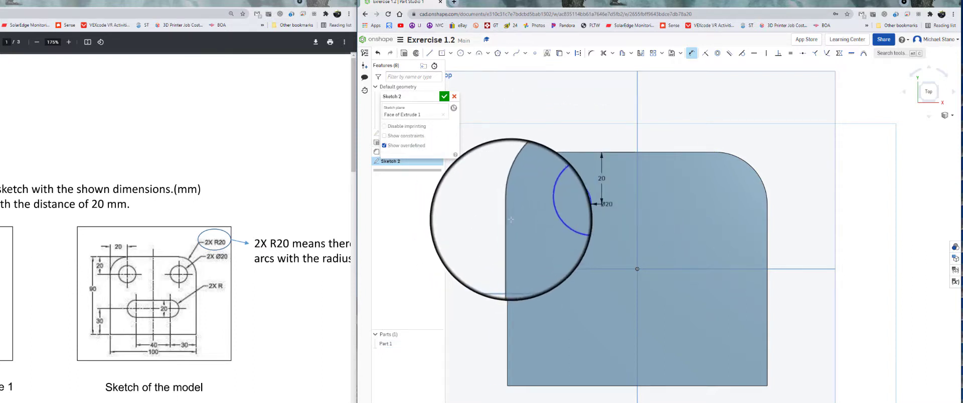
- Set the circle's center 20 mm from the plate's left edge and finish the sketch
click(507, 220)
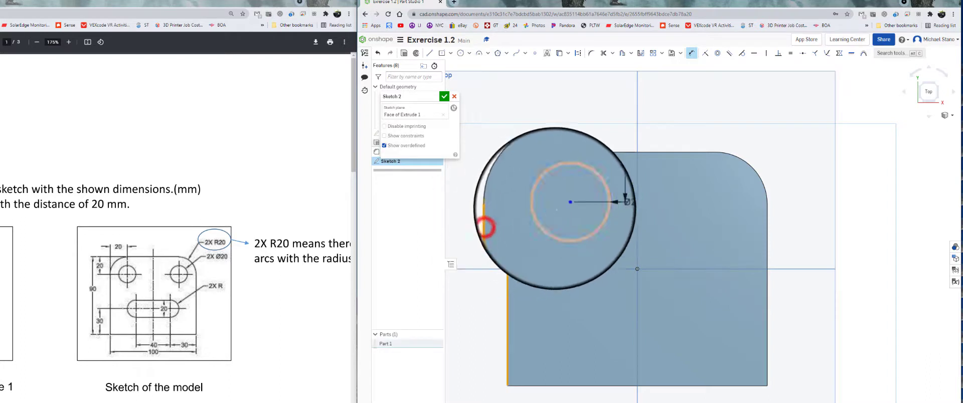
click(566, 203)
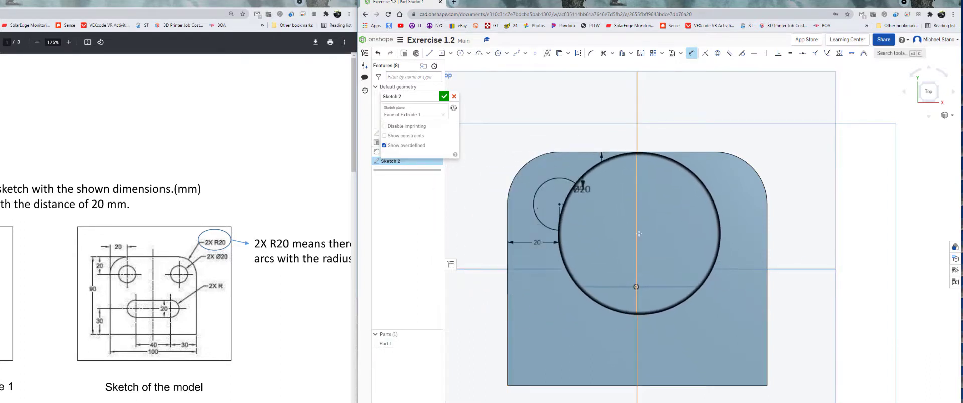
click(602, 178)
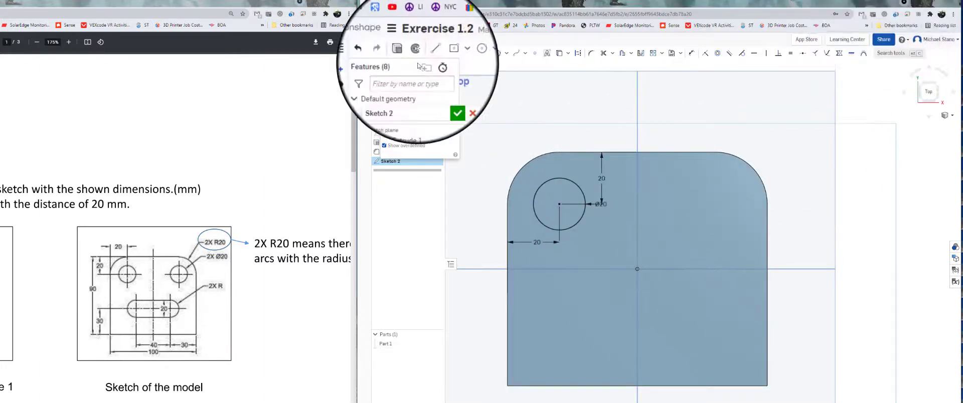
click(448, 97)
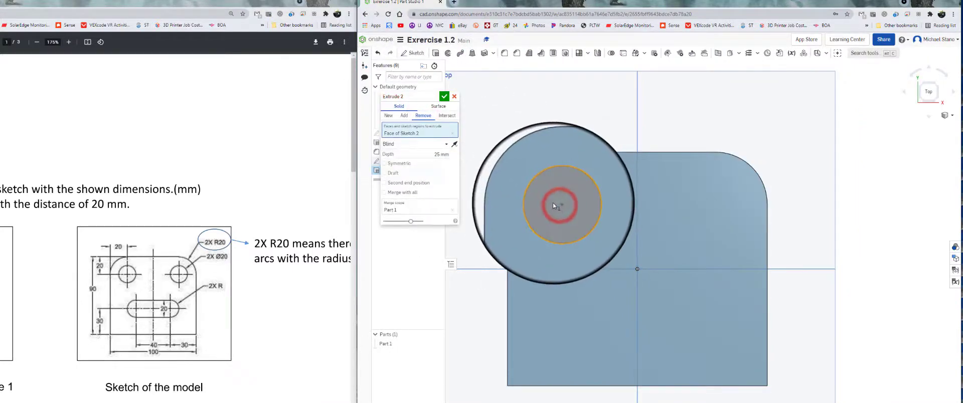
- Extrude the sketched circle 25 mm deep as a cut to make a through hole in the plate
mouse_move(409, 272)
right_down()
mouse_move(510, 266)
mouse_move(417, 260)
mouse_move(413, 271)
mouse_move(499, 267)
right_up()
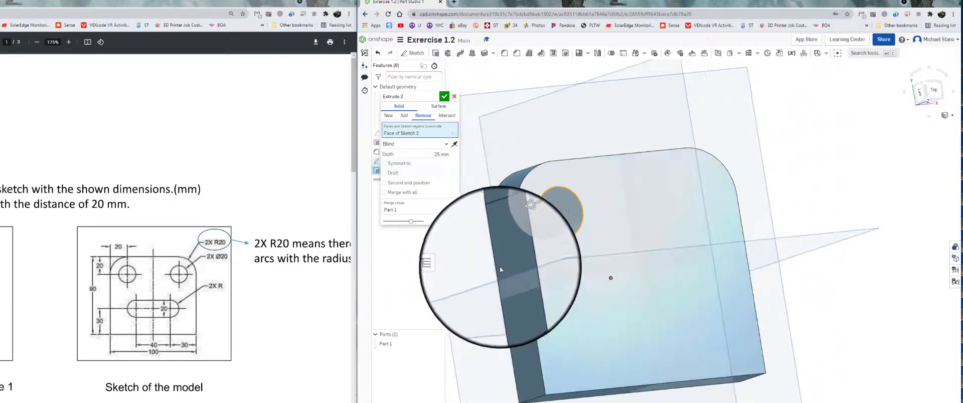
click(444, 97)
right_drag(518, 234, 511, 253)
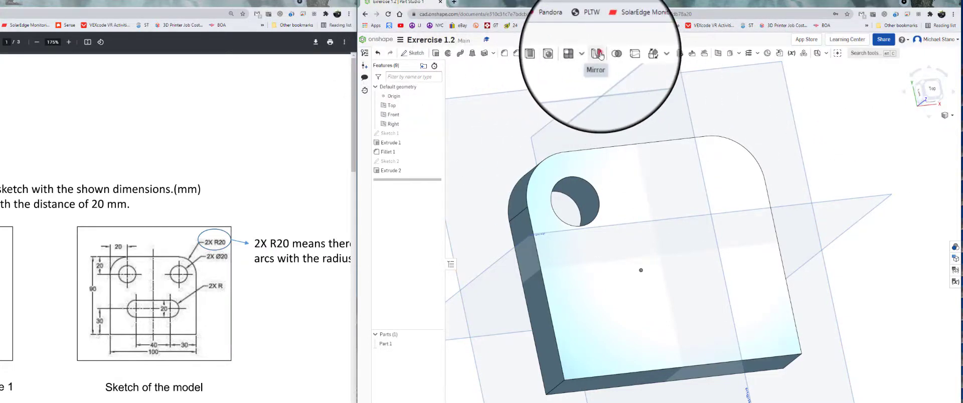
- Try to mirror the whole part about the Right plane
click(598, 53)
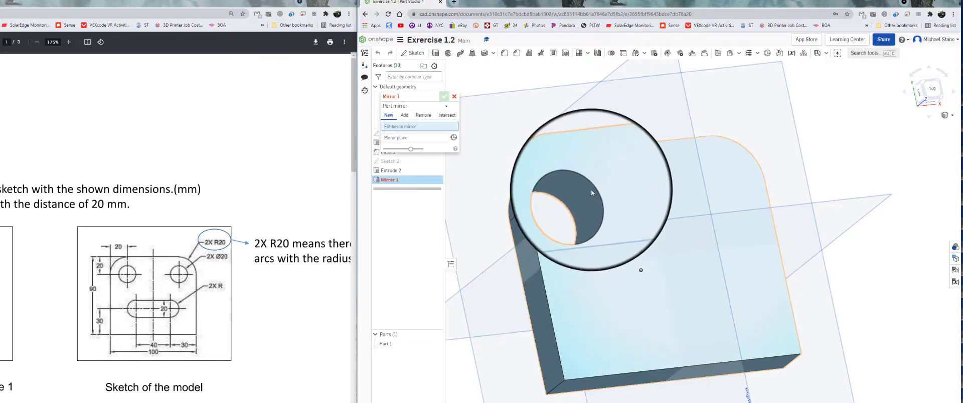
click(592, 190)
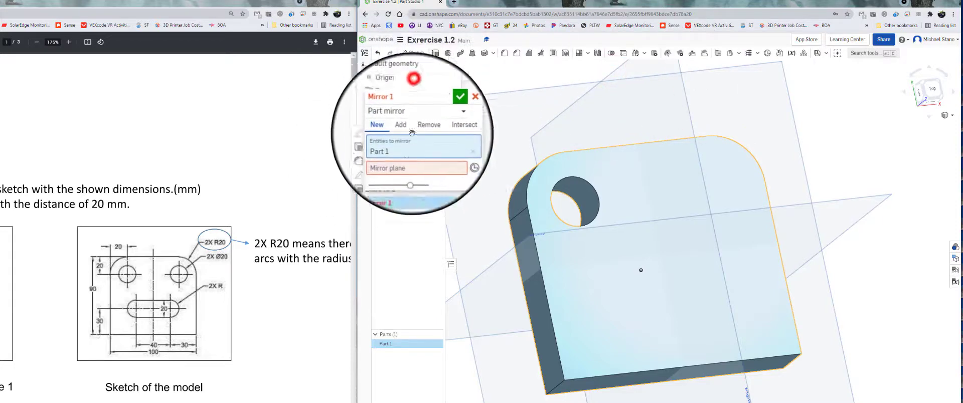
click(399, 87)
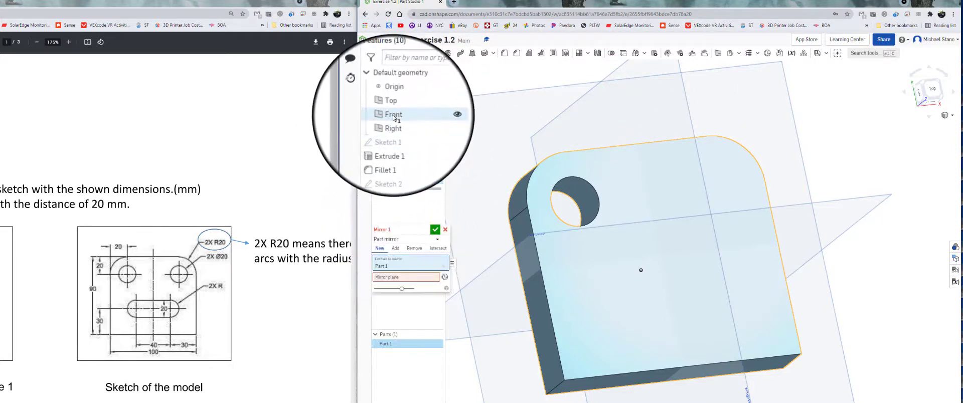
click(436, 125)
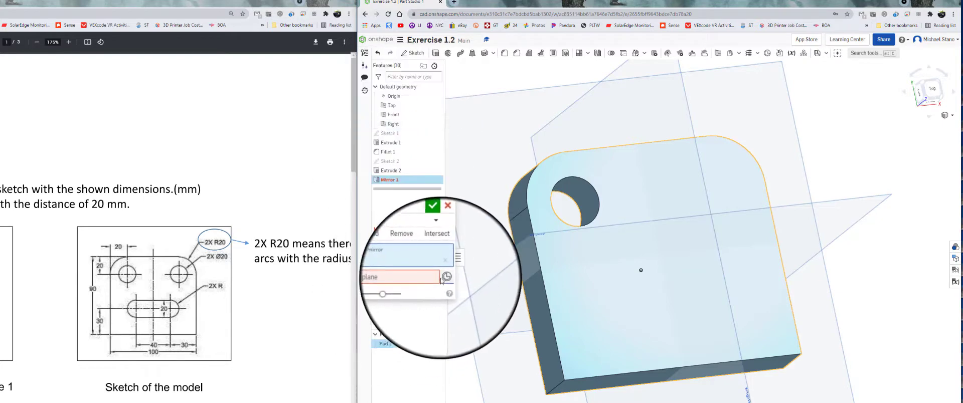
click(404, 278)
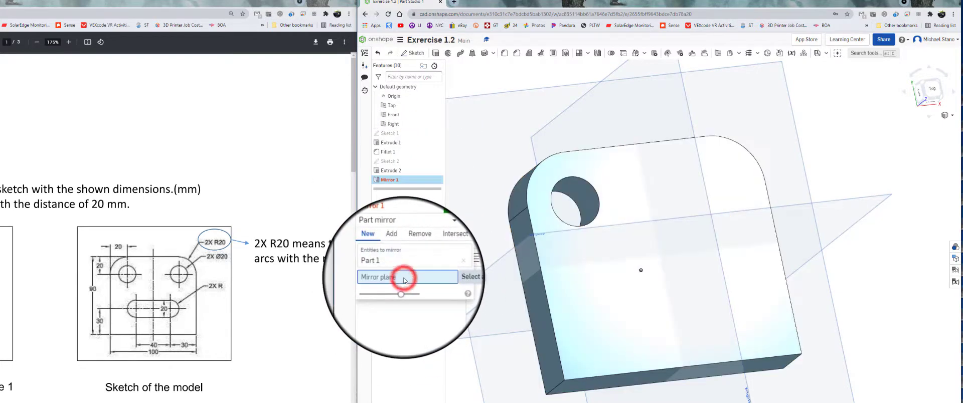
click(397, 125)
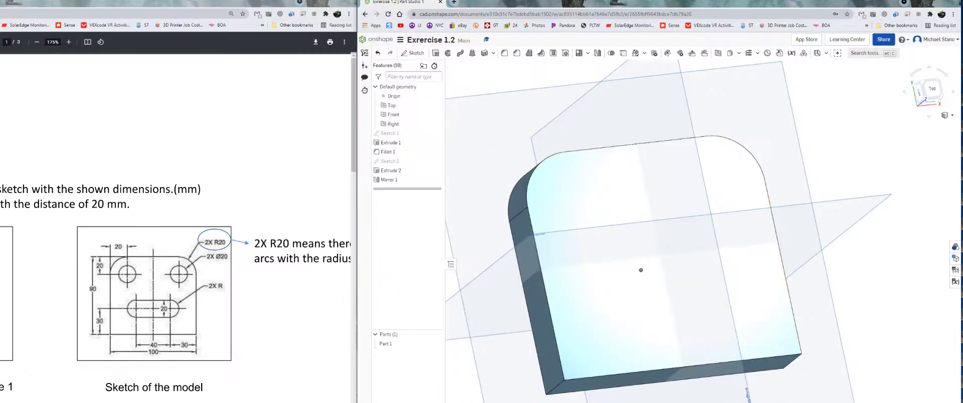
click(442, 402)
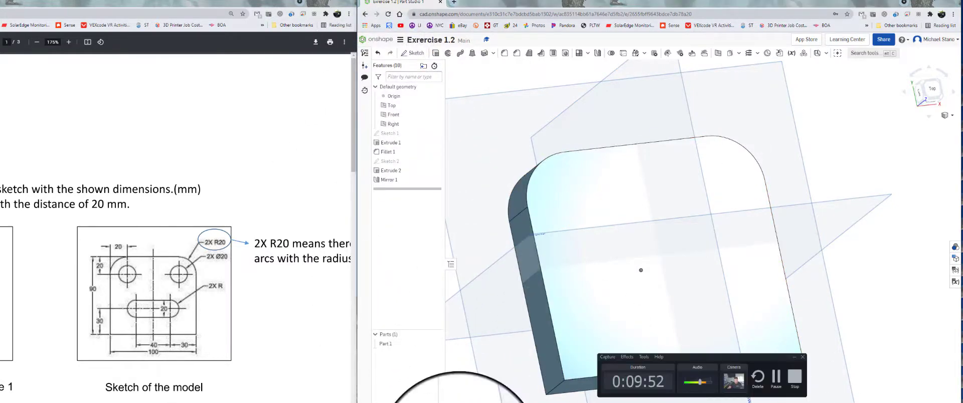
click(772, 381)
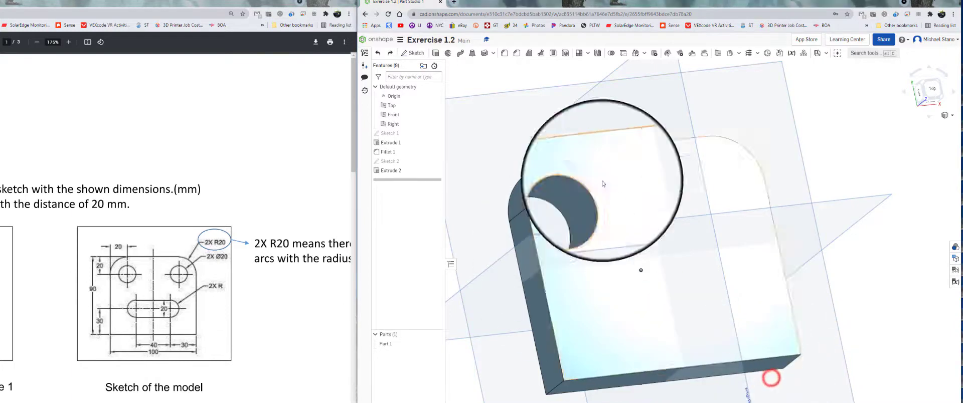
- Mirror the hole's cut feature about the Right plane using a feature mirror
click(932, 89)
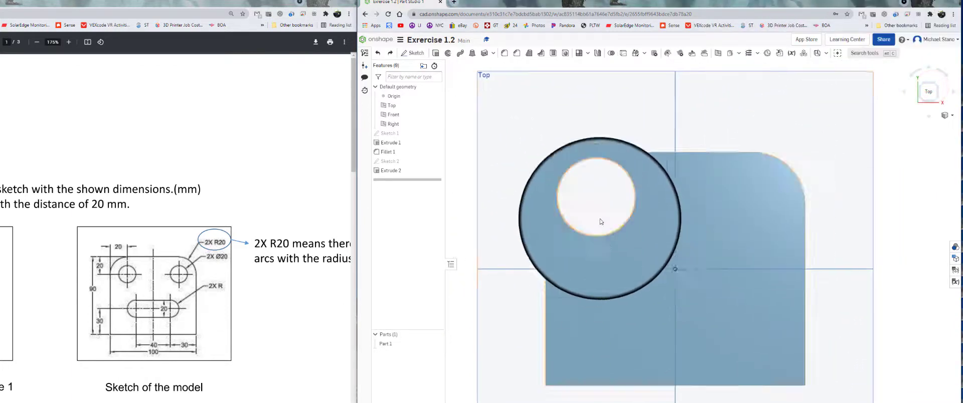
right_drag(527, 206, 605, 243)
scroll(611, 135, down, 3)
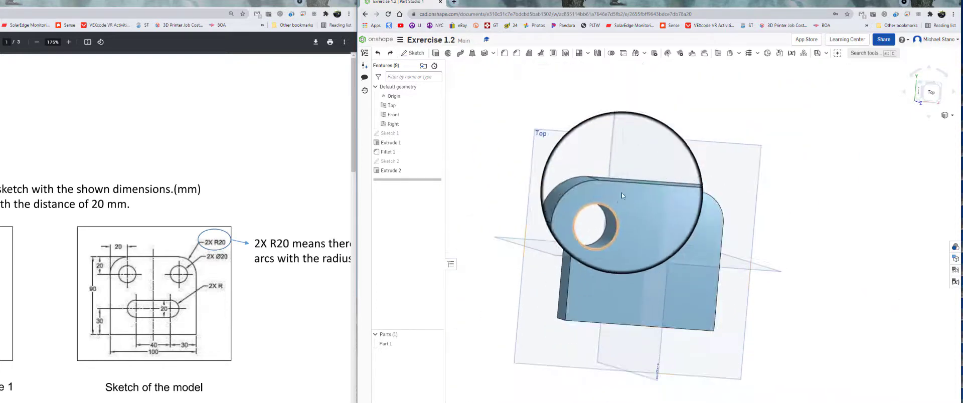
scroll(583, 135, up, 2)
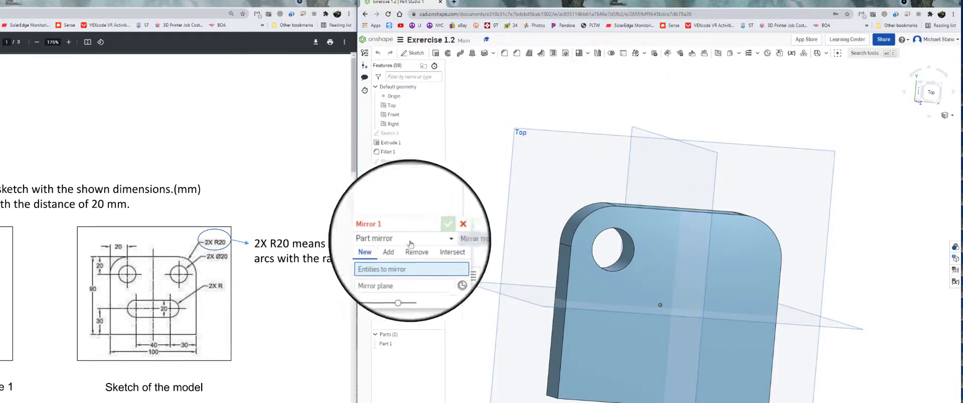
click(437, 240)
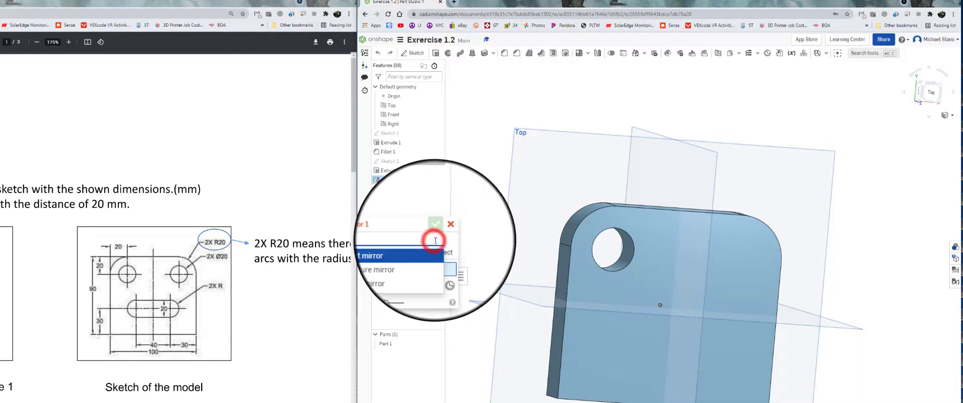
click(399, 264)
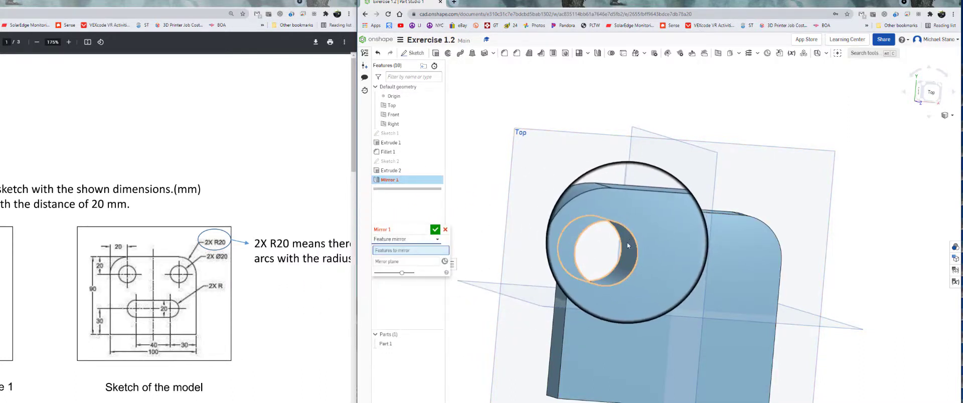
scroll(627, 243, up, 4)
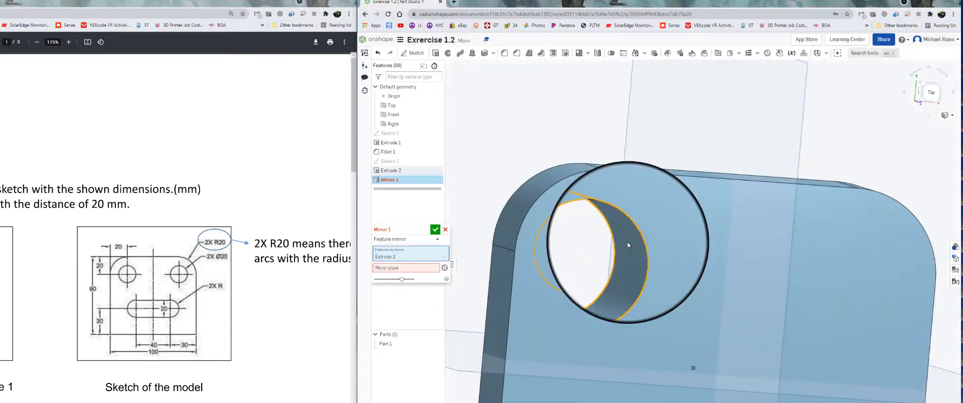
scroll(627, 243, down, 1)
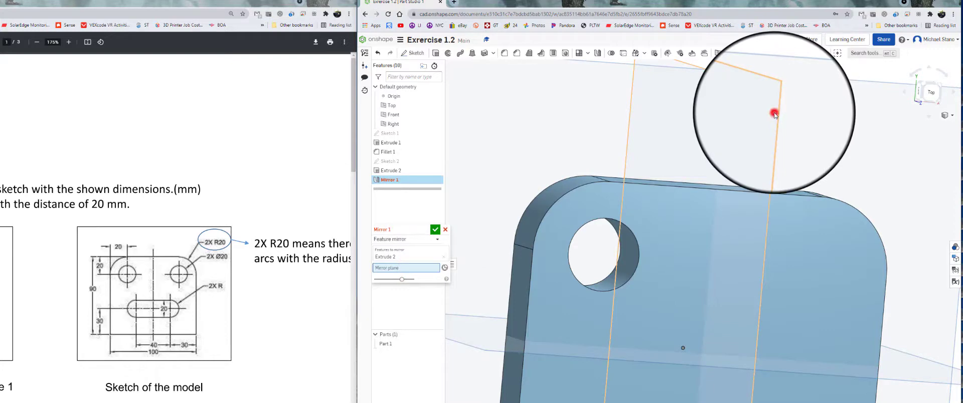
scroll(577, 236, down, 5)
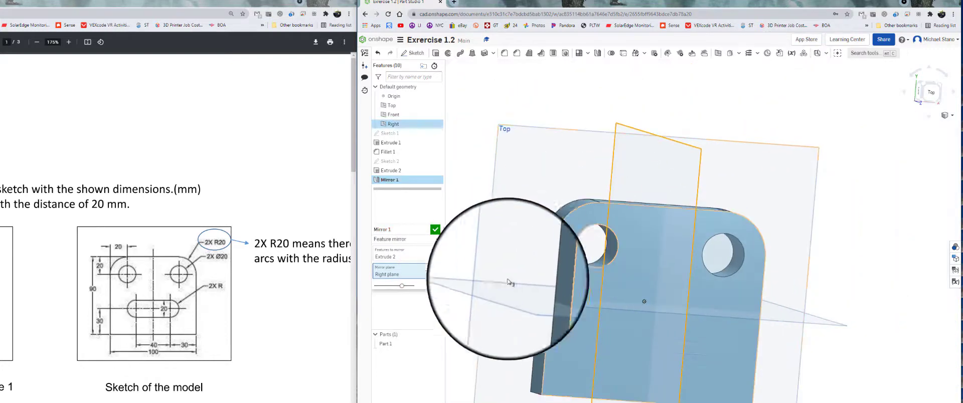
right_drag(642, 305, 592, 245)
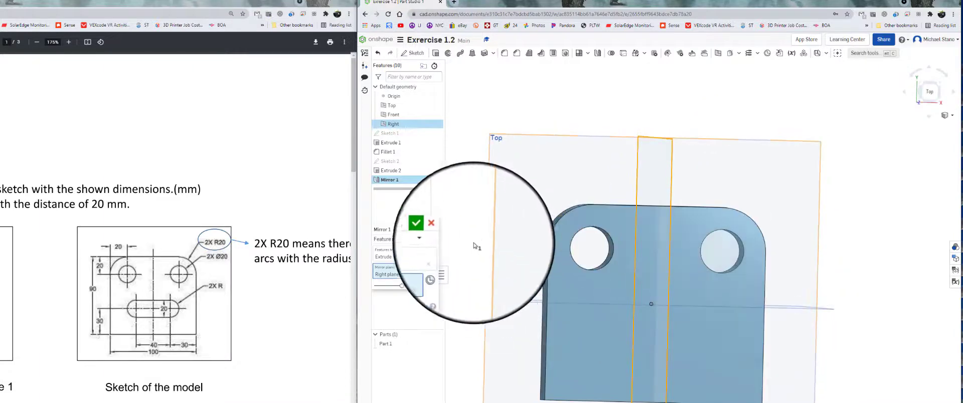
click(436, 230)
- Start another sketch on the plate's large face with the two holes and view it straight on from the top
right_drag(507, 236, 625, 347)
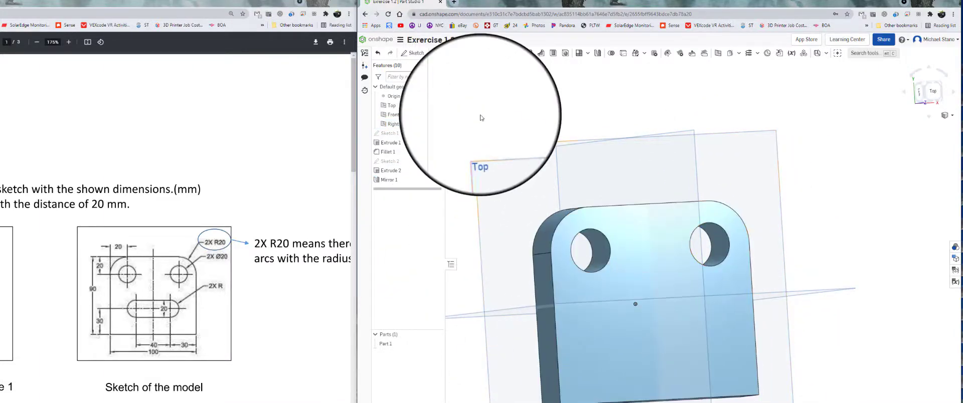
click(413, 53)
click(619, 354)
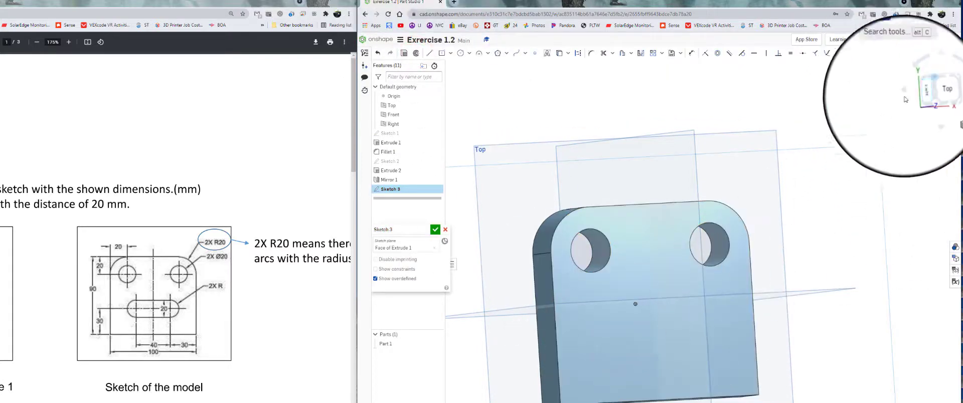
click(934, 93)
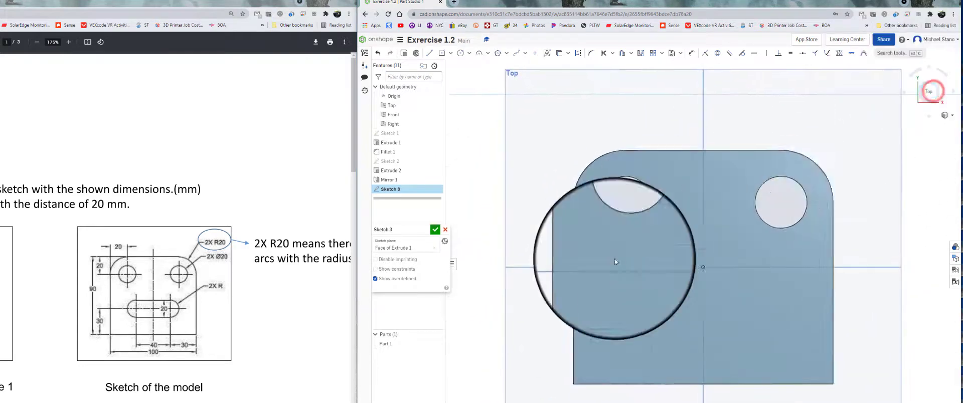
- Draw two 20 mm diameter circles side by side below the origin, with their centers level
scroll(666, 299, up, 5)
scroll(669, 308, down, 3)
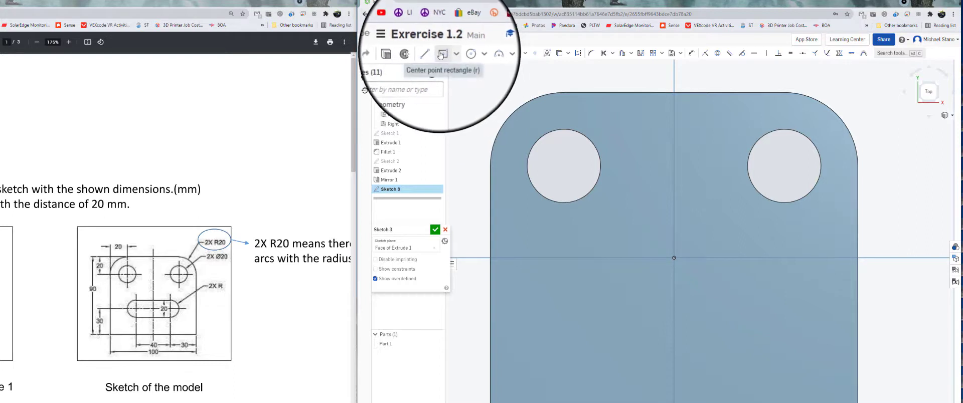
click(460, 53)
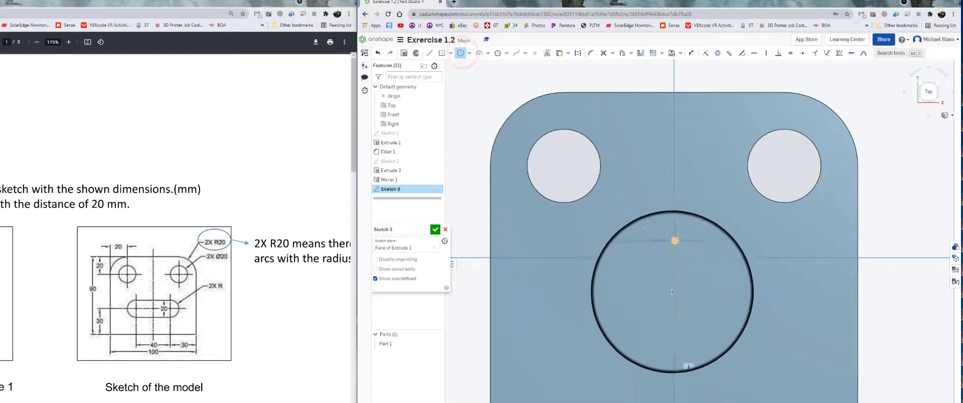
click(636, 324)
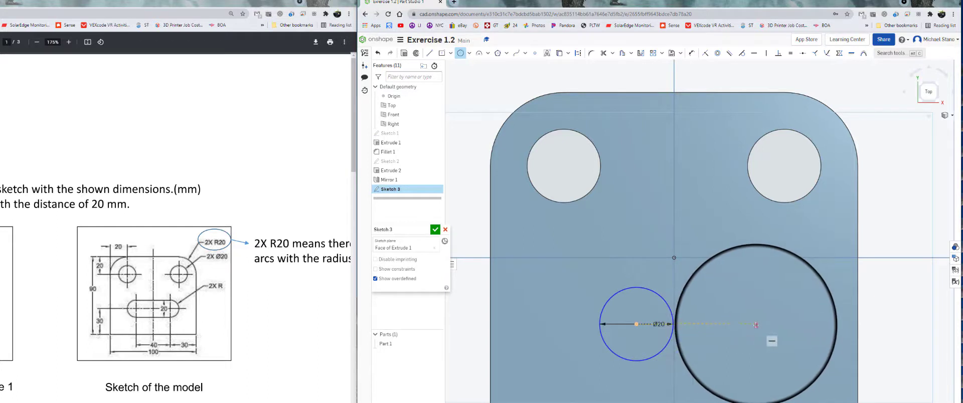
click(748, 332)
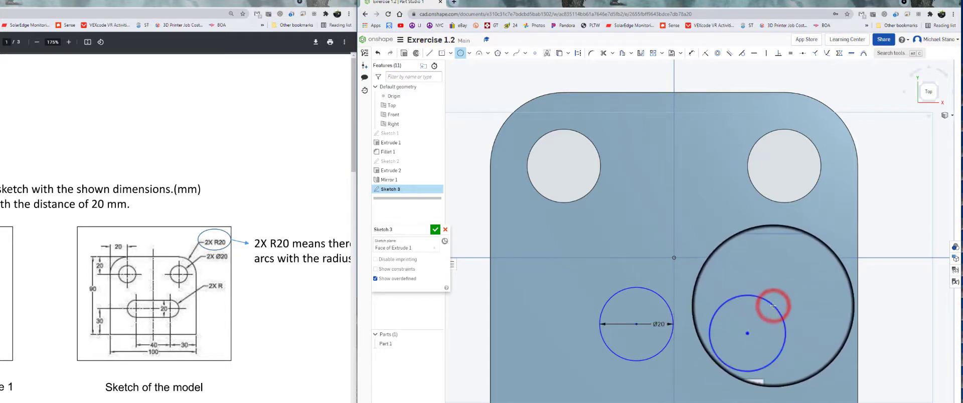
click(773, 306)
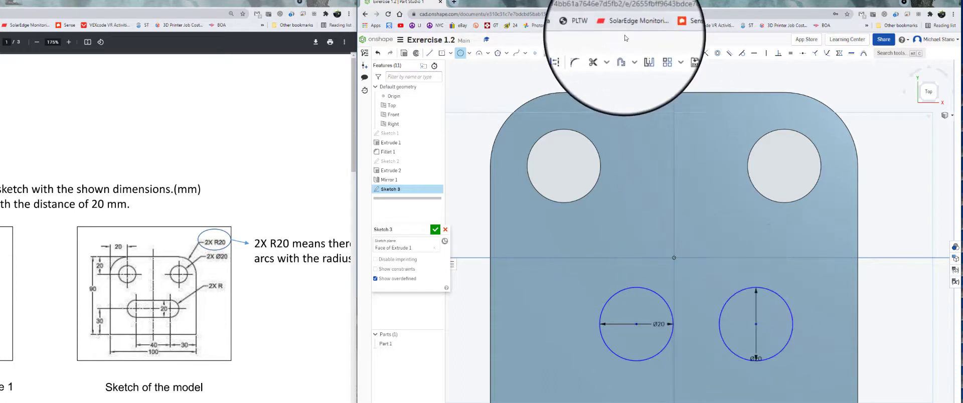
key(Escape)
- Set the two circles' center distance to 40 mm and the right circle's center 20 mm horizontally from the origin
drag(651, 279, 640, 325)
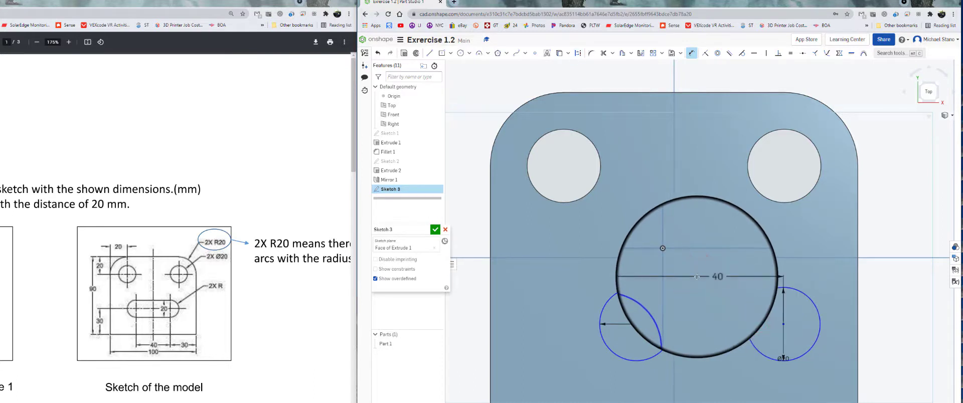
click(784, 325)
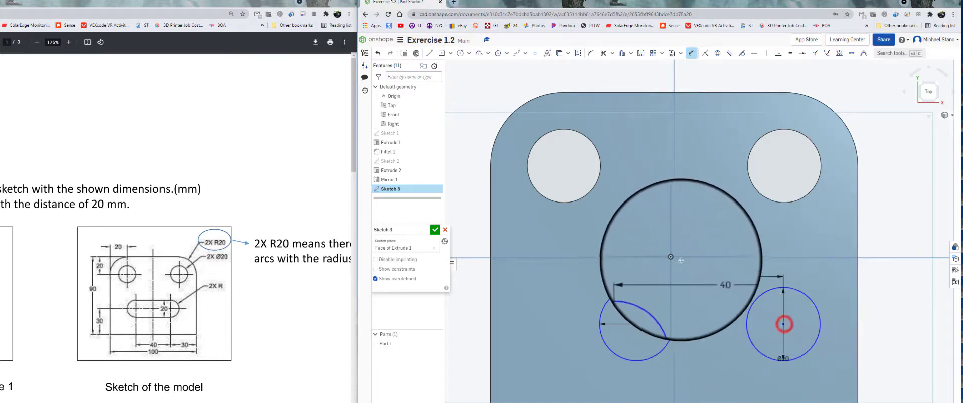
click(674, 258)
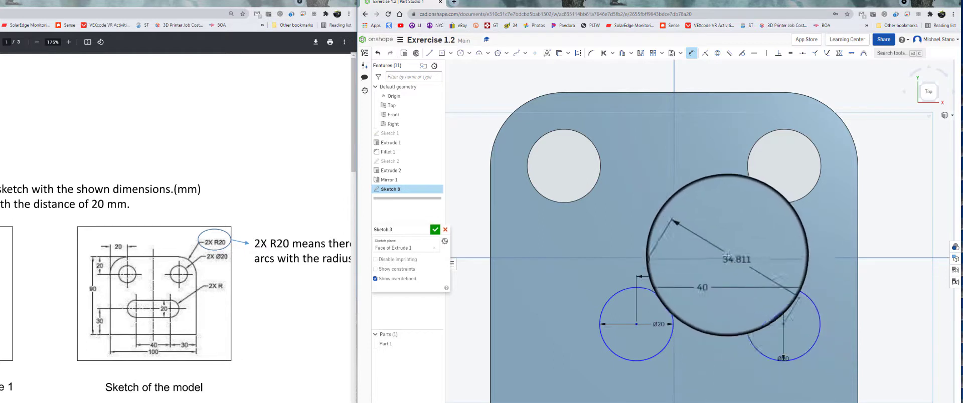
click(717, 241)
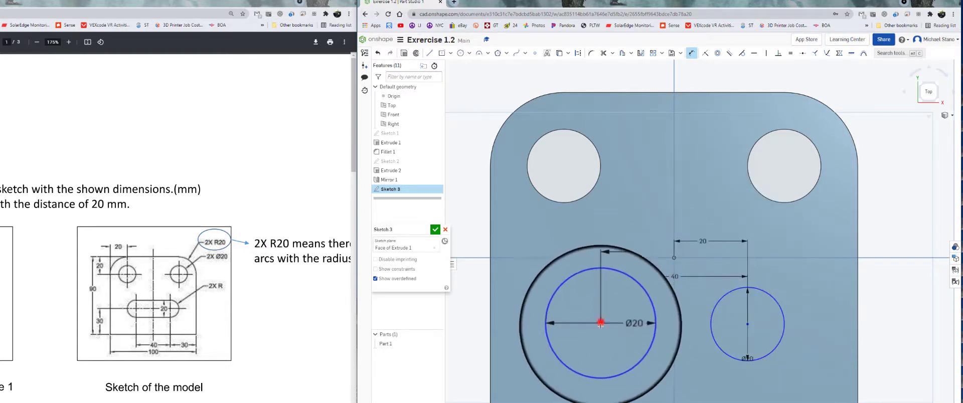
- Dimension the left circle's center 30 mm above the plate's lower edge
click(601, 323)
click(537, 375)
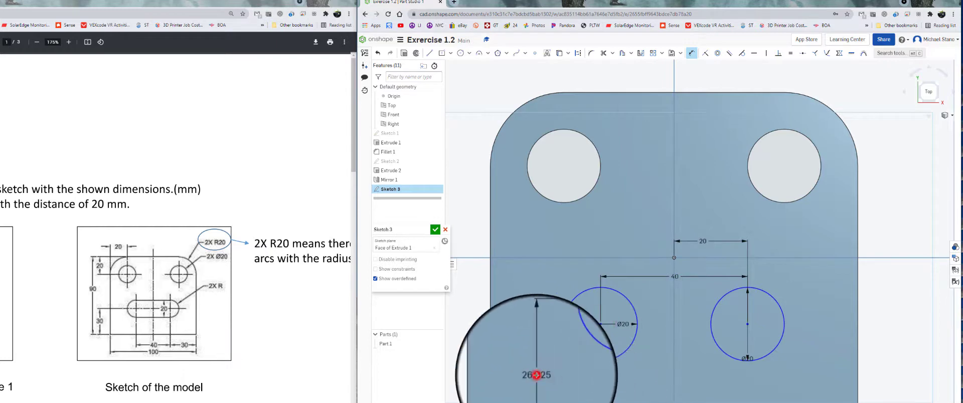
scroll(527, 312, down, 3)
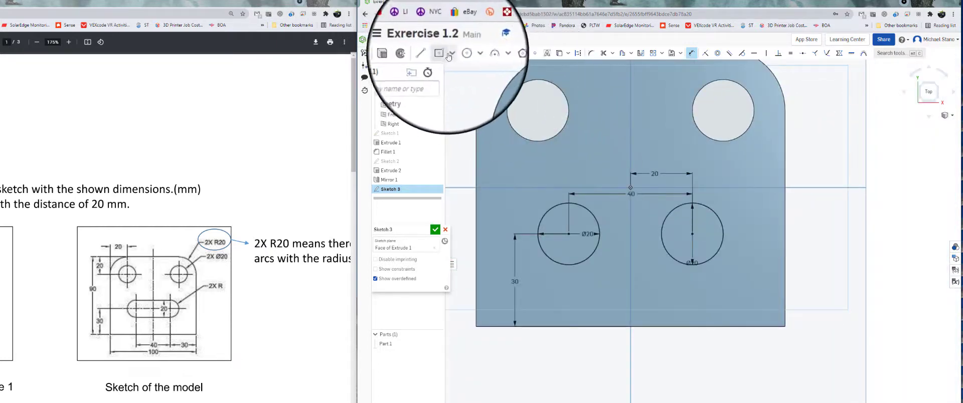
- Draw a corner rectangle from the left circle's uppermost point to the right circle's lowest point
click(451, 52)
click(456, 66)
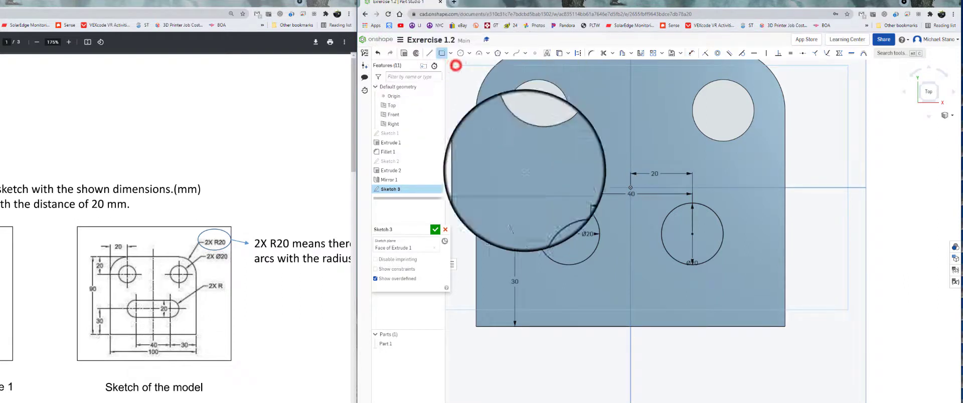
click(569, 203)
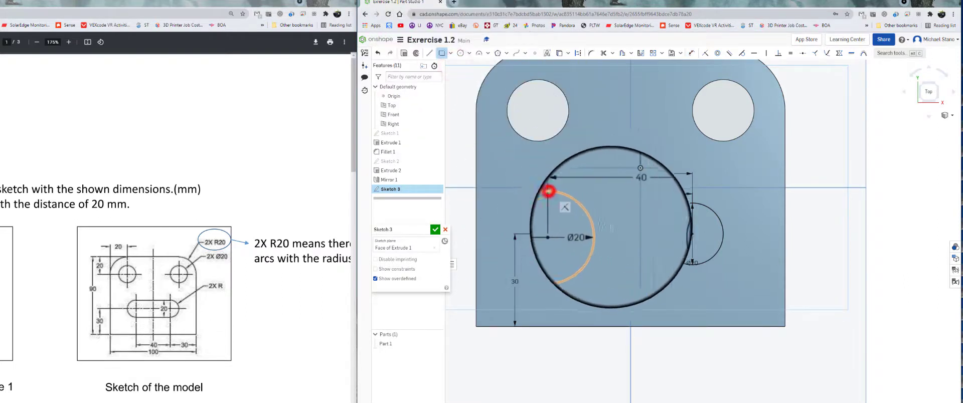
click(692, 265)
scroll(672, 258, up, 3)
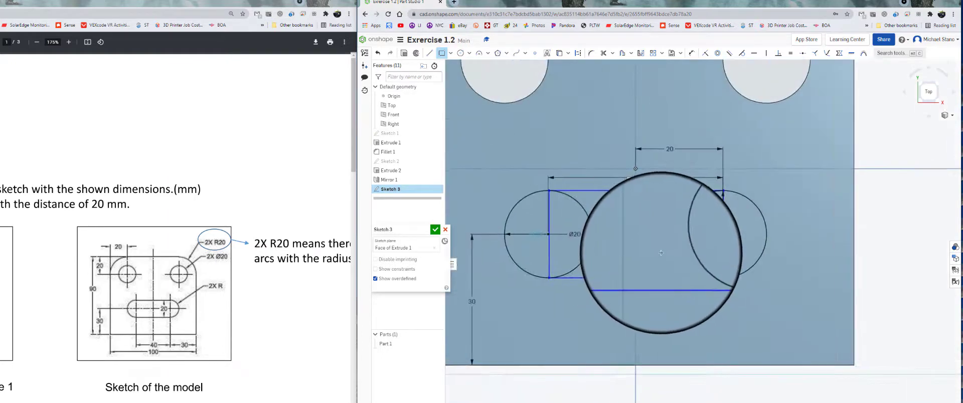
key(Escape)
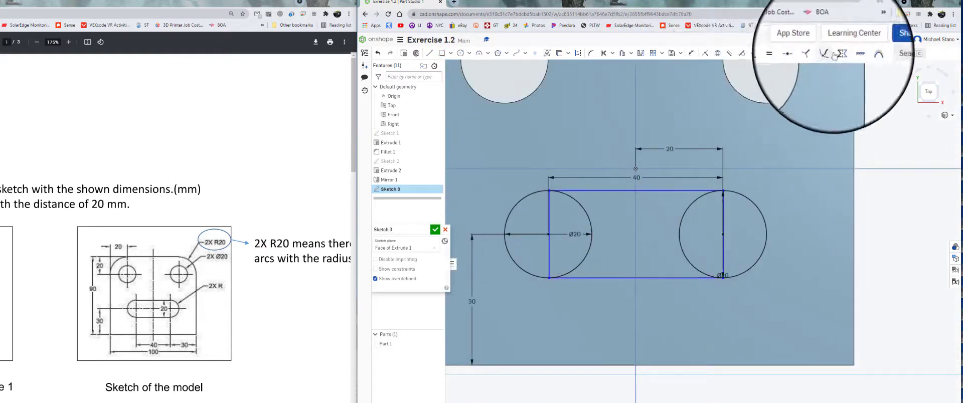
- Make the left circle tangent to the rectangle's upper and lower edges
click(739, 53)
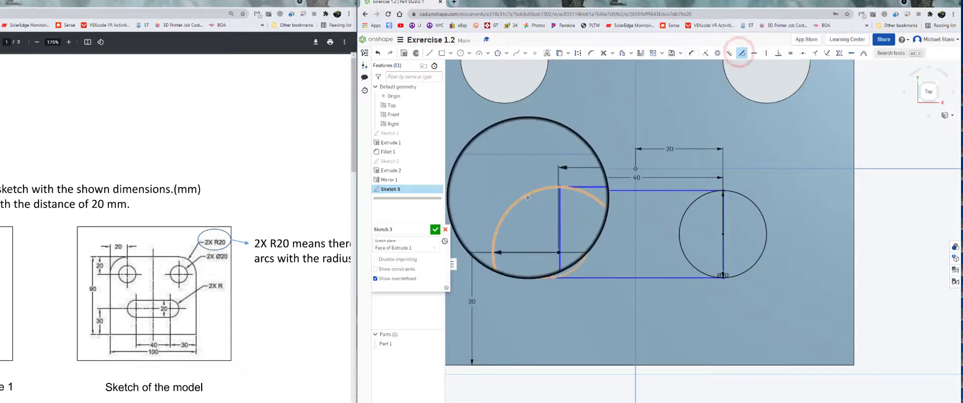
click(507, 200)
click(583, 191)
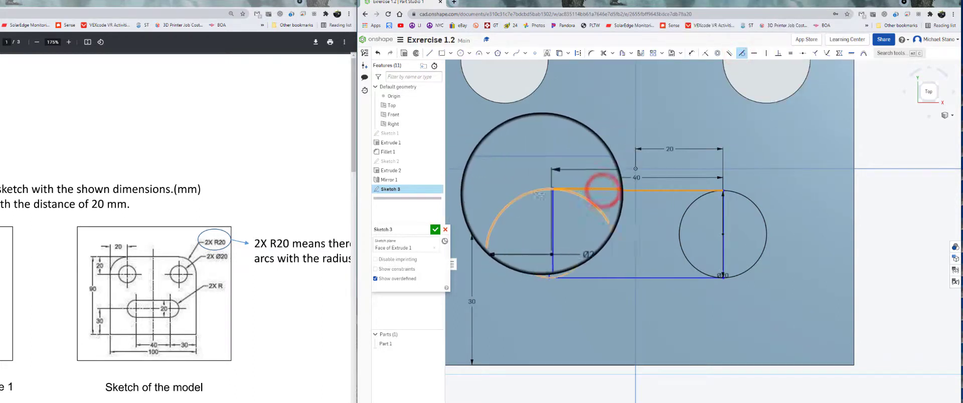
scroll(539, 194, down, 1)
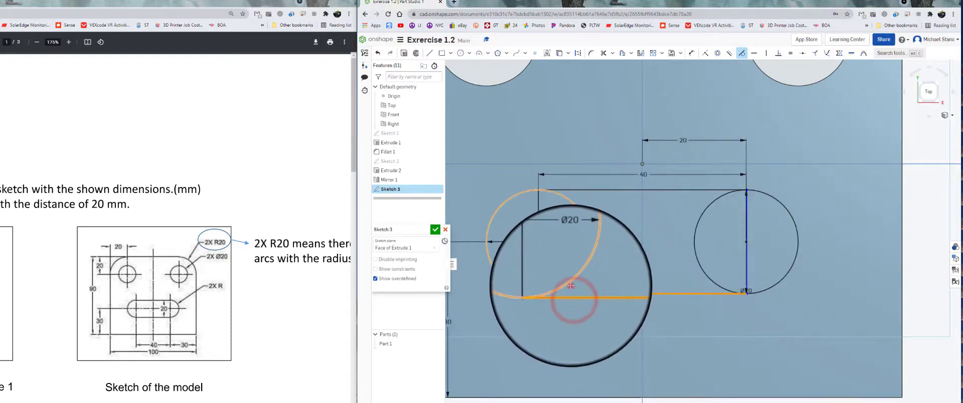
- Try to make the right circle tangent to the rectangle's upper edge
click(715, 203)
click(725, 191)
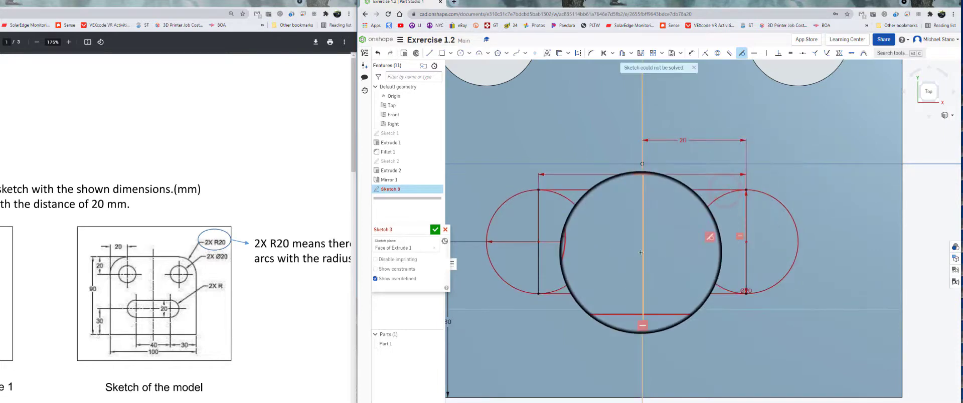
click(694, 67)
scroll(625, 252, down, 3)
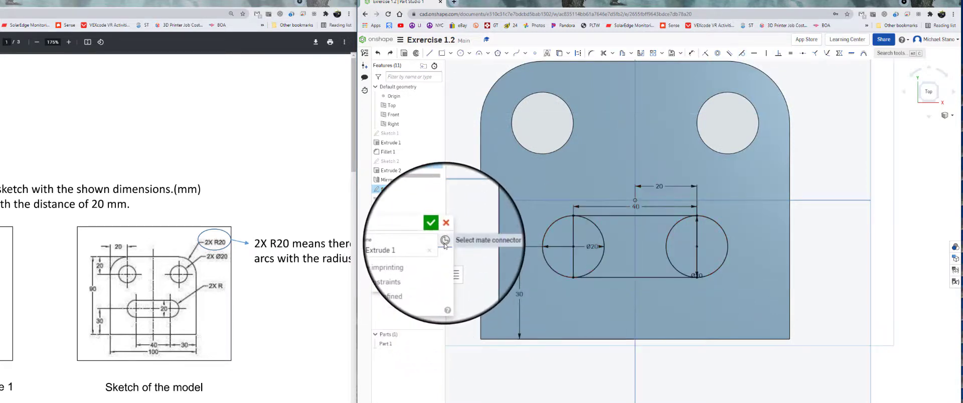
- Finish the slot sketch and cut all four of its regions 25 mm deep into the plate with a Remove extrude
scroll(582, 251, up, 2)
scroll(634, 249, down, 4)
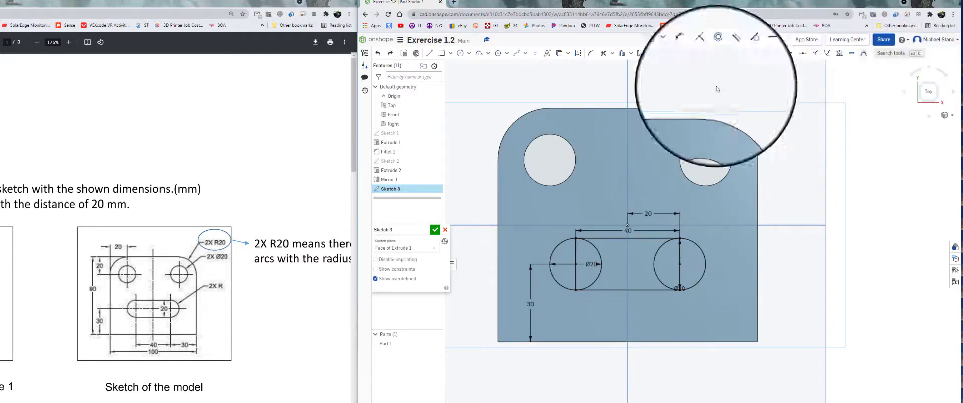
click(435, 229)
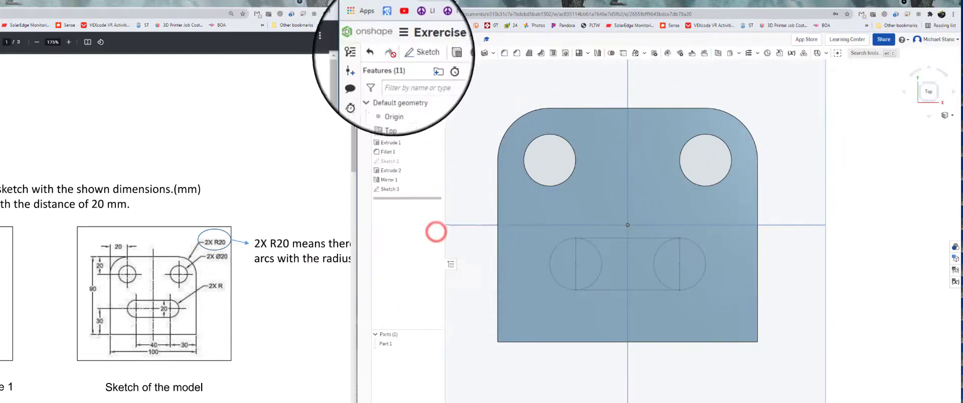
click(436, 54)
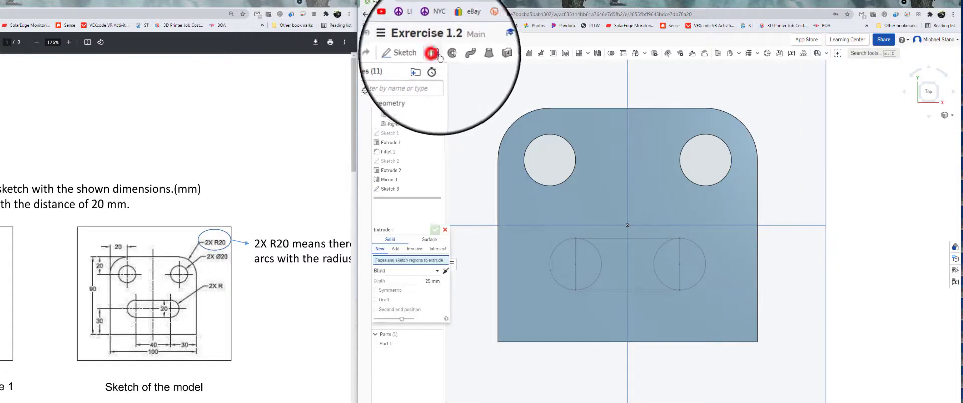
click(571, 272)
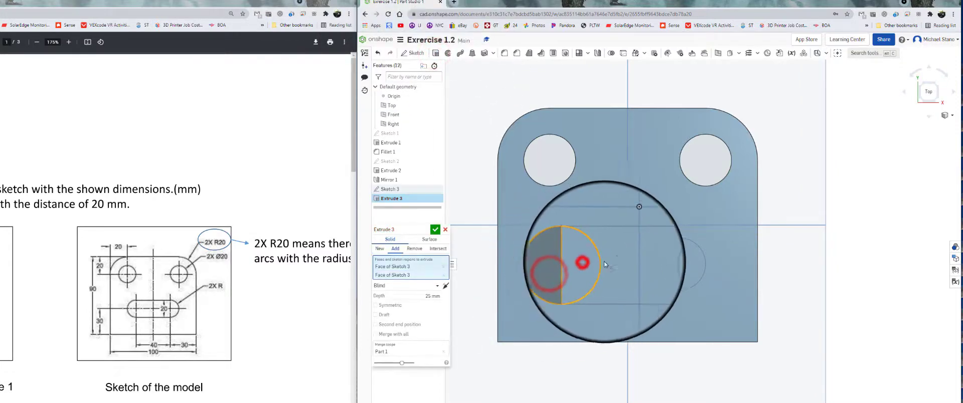
click(622, 260)
click(660, 263)
click(693, 258)
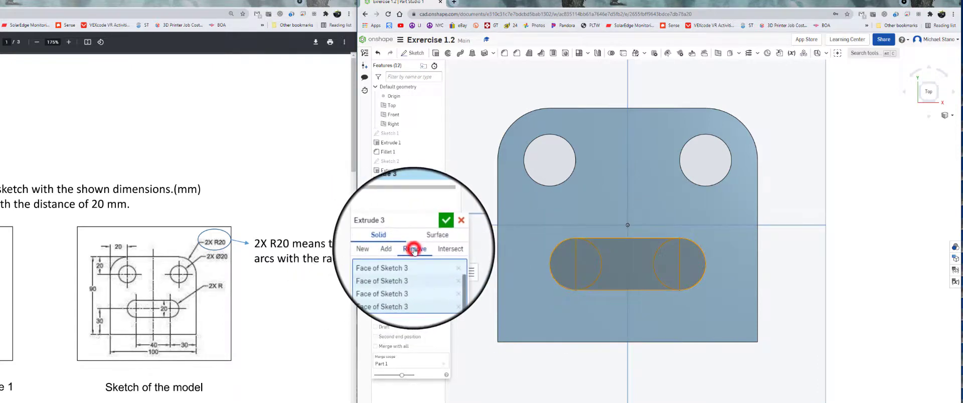
right_drag(441, 270, 528, 277)
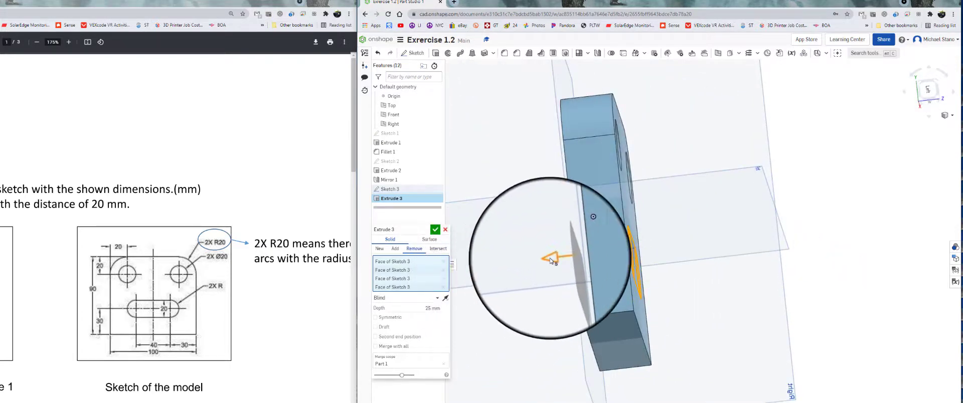
click(435, 229)
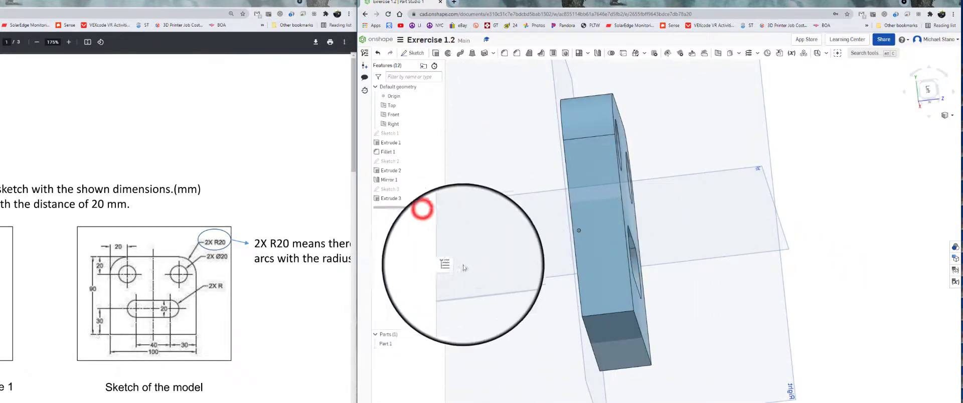
- Close the finished plate's document and create a new document named Exercise 2.1
right_drag(463, 267, 437, 286)
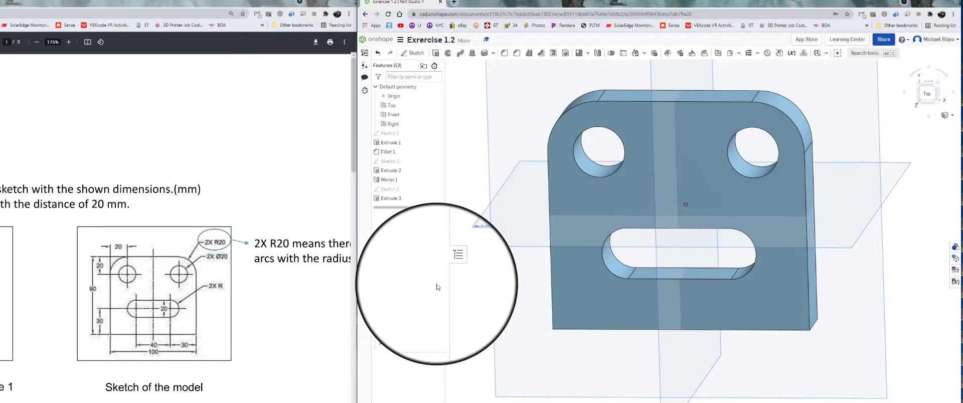
mouse_move(437, 287)
right_down()
mouse_move(402, 280)
mouse_move(452, 281)
right_up()
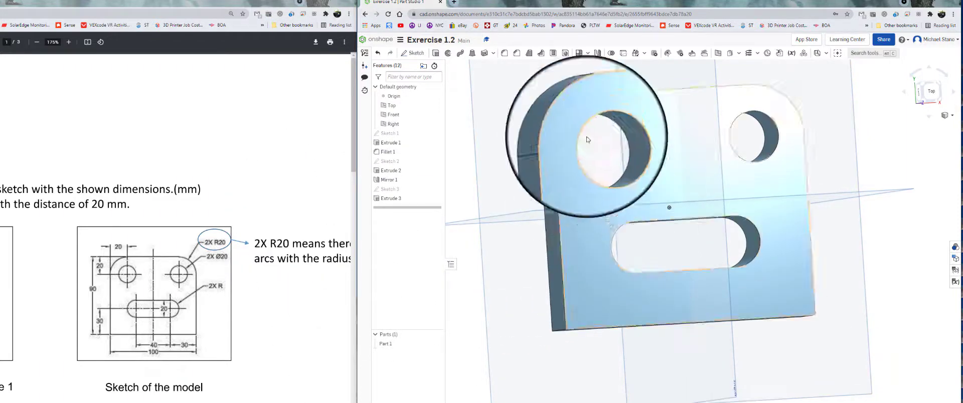
click(400, 39)
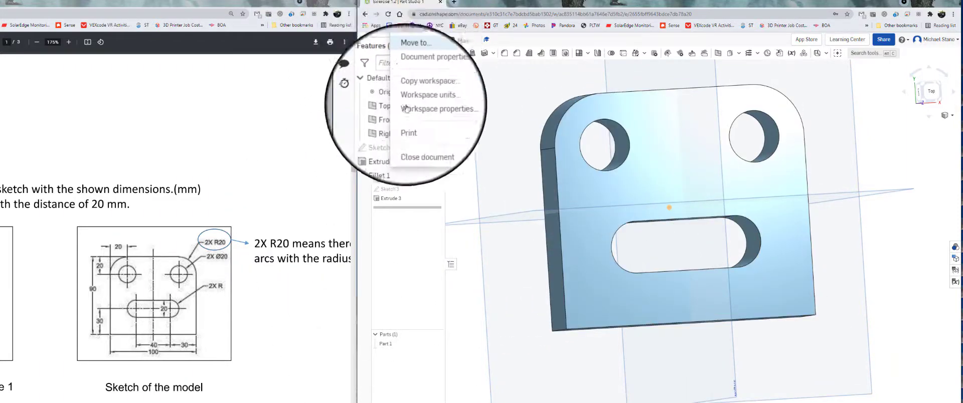
click(421, 140)
click(410, 63)
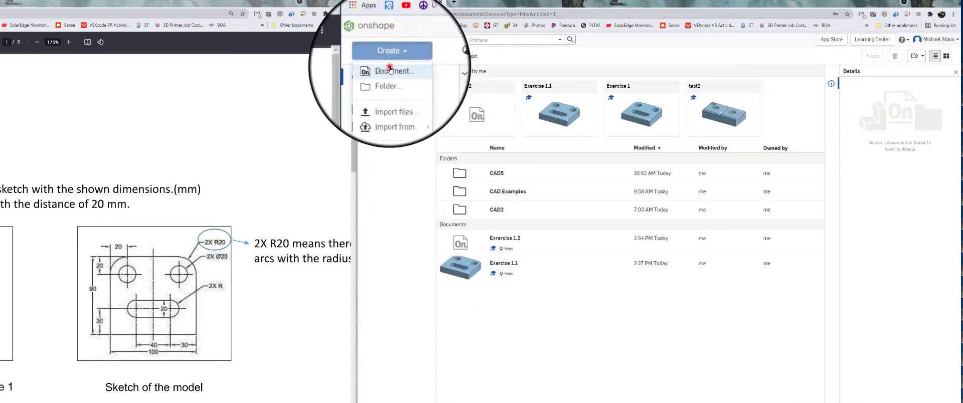
click(389, 69)
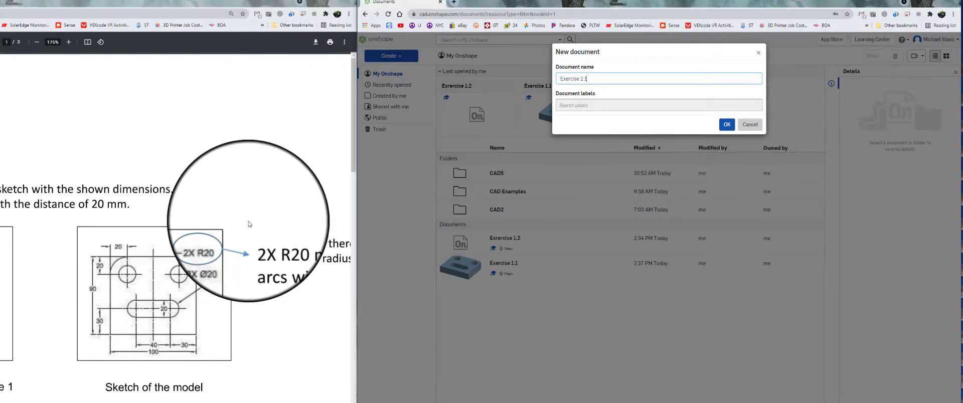
key(Return)
- Bring up the Exercise 2 drawing in the PDF and sketch a center point rectangle on the Top plane, centered on the origin
scroll(51, 276, down, 6)
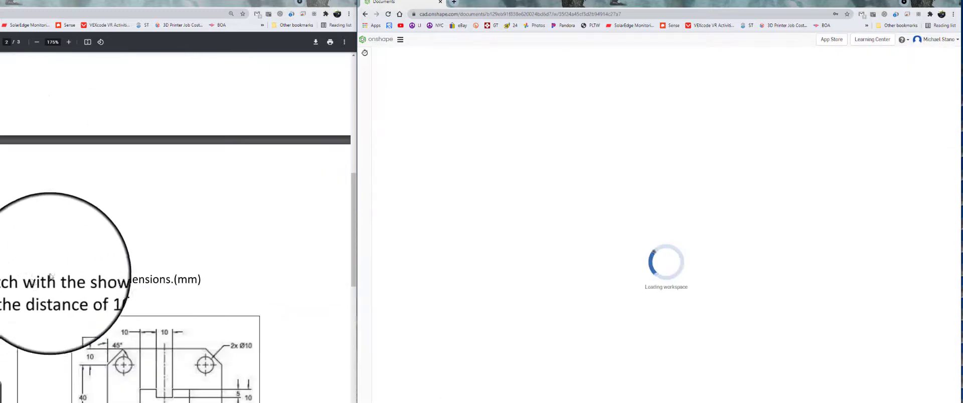
scroll(51, 275, down, 3)
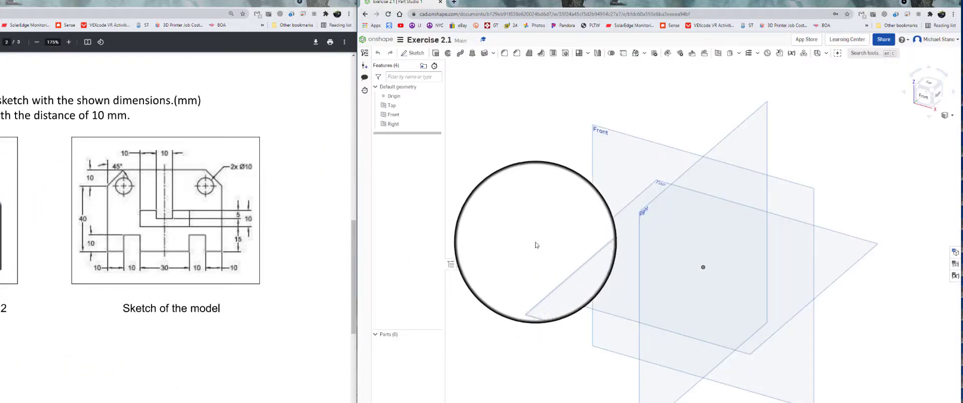
click(413, 52)
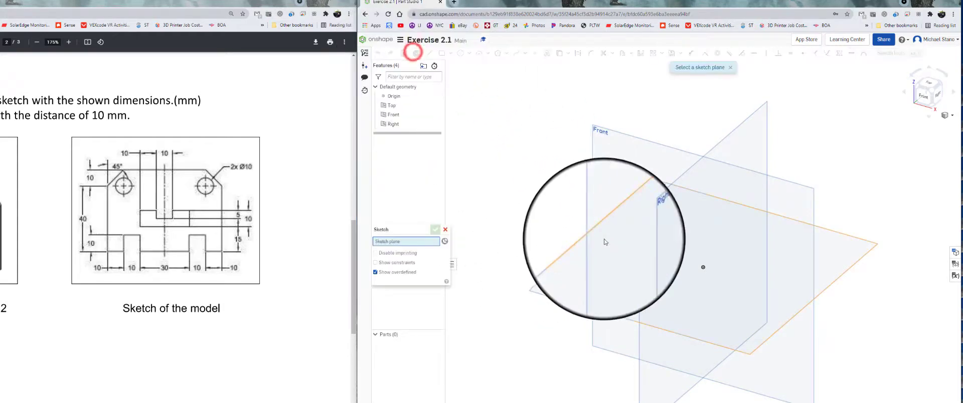
click(580, 243)
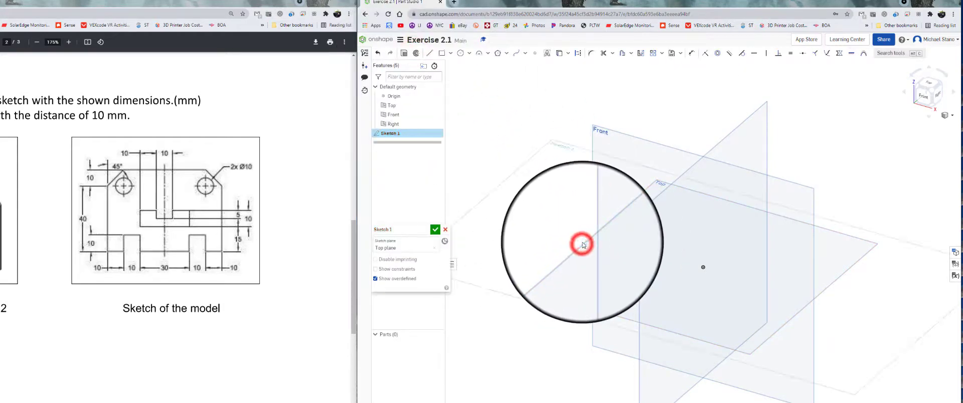
click(927, 84)
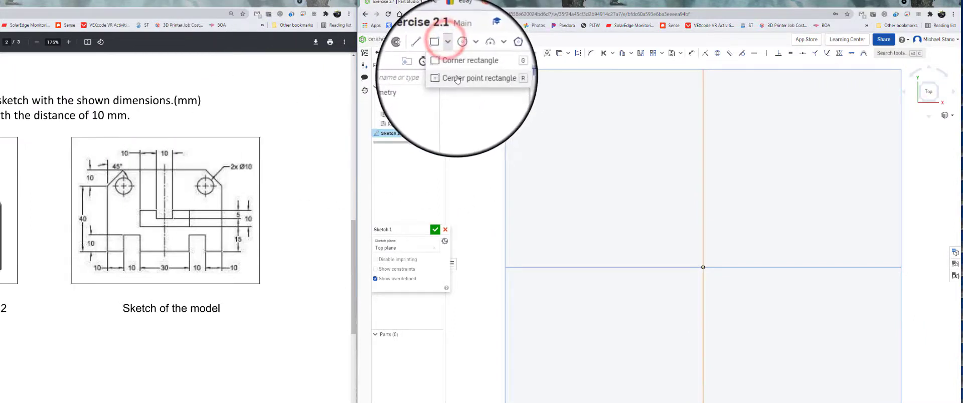
click(457, 77)
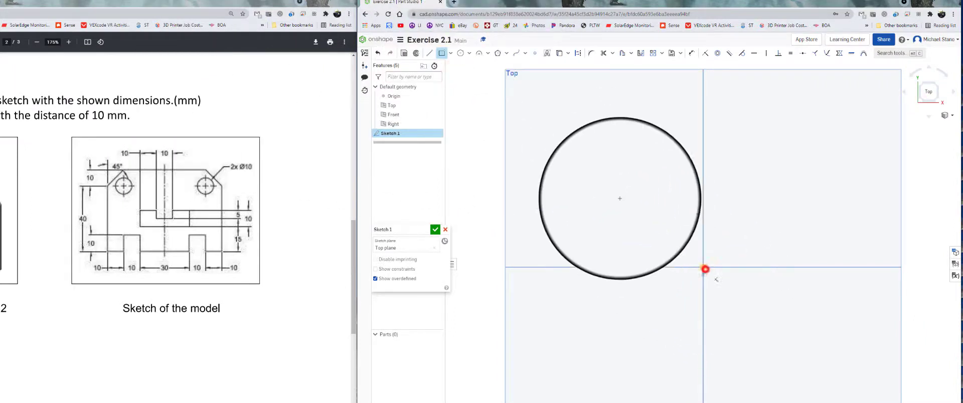
click(703, 268)
click(584, 159)
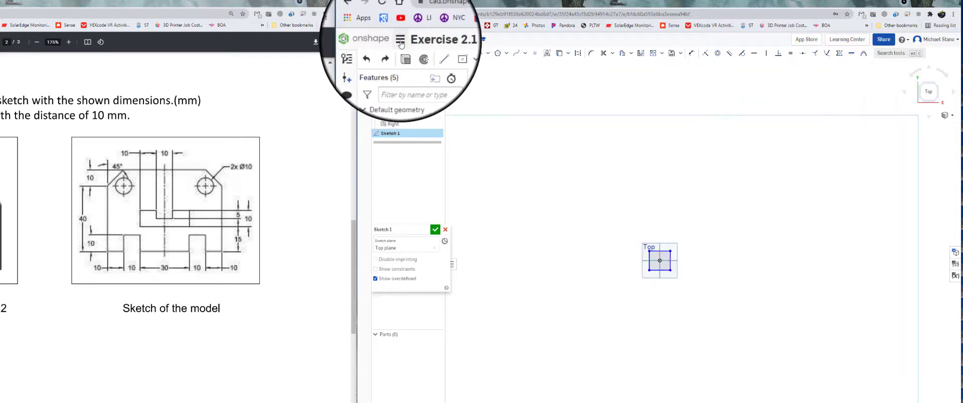
- Set the workspace's default length unit to millimeter
click(407, 97)
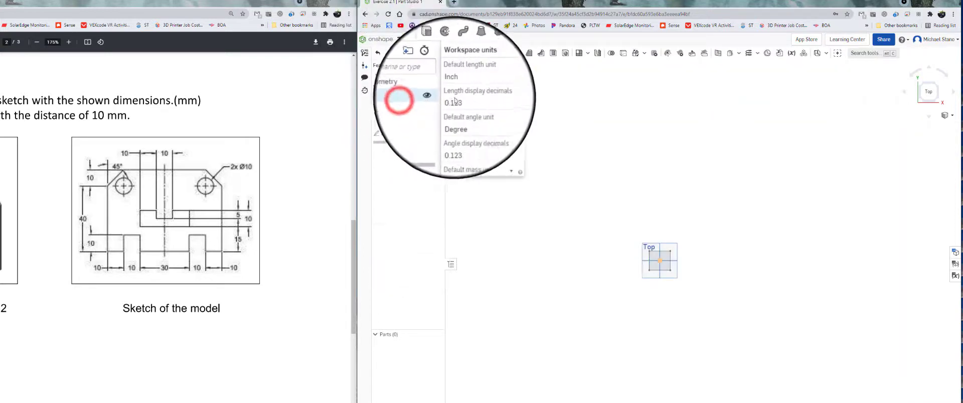
click(467, 84)
click(468, 118)
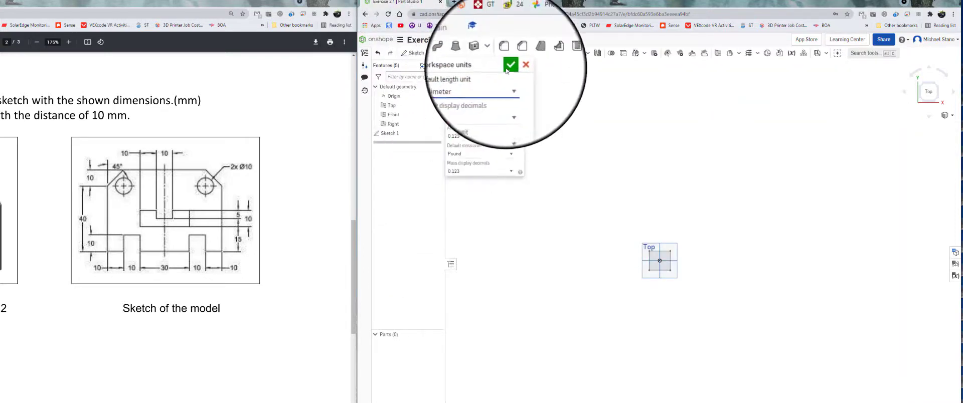
click(506, 67)
key(f)
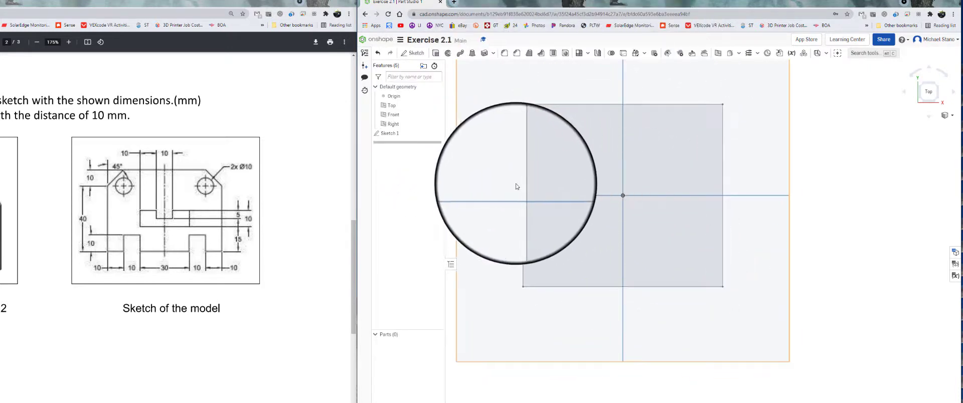
- Reopen the rectangle's sketch, dimension the rectangle 40 mm high and 70 mm wide, and finish the sketch
click(523, 182)
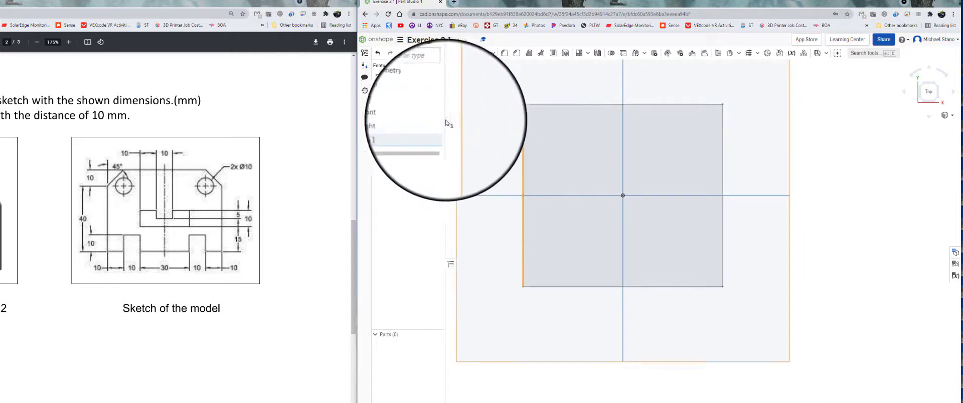
double_click(404, 134)
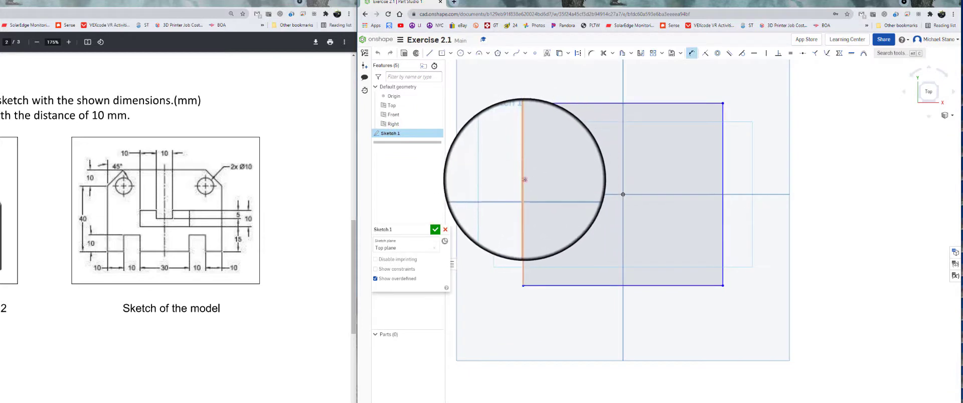
click(524, 180)
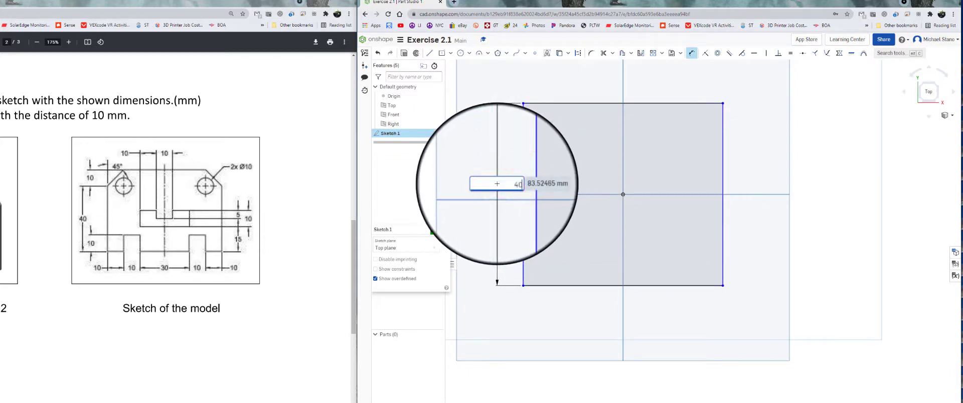
text(40)
key(Return)
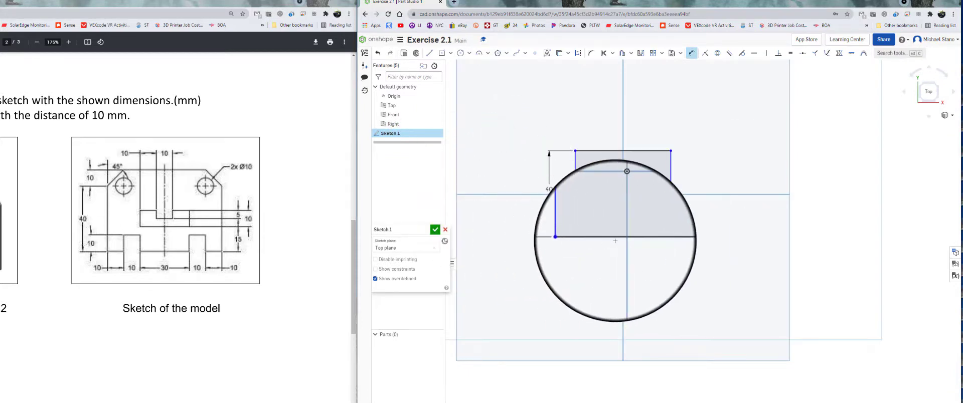
click(615, 223)
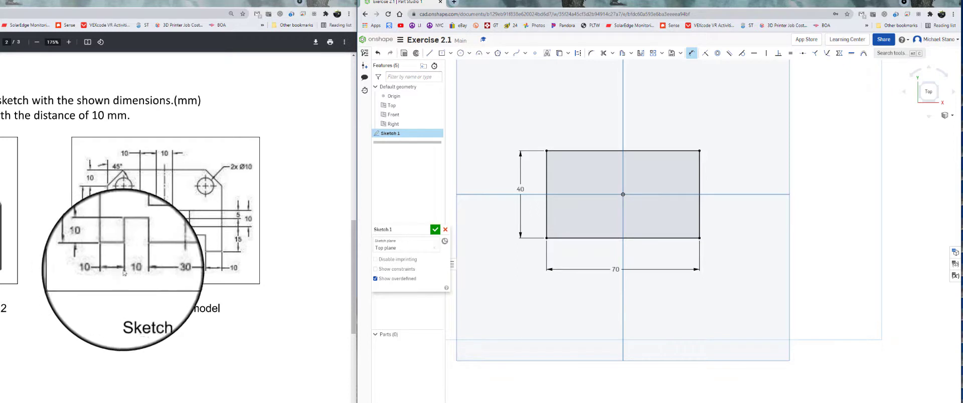
mouse_move(596, 220)
middle_down()
mouse_move(583, 253)
mouse_move(622, 250)
middle_up()
scroll(583, 252, up, 1)
scroll(586, 251, down, 2)
scroll(565, 245, up, 2)
scroll(617, 248, up, 1)
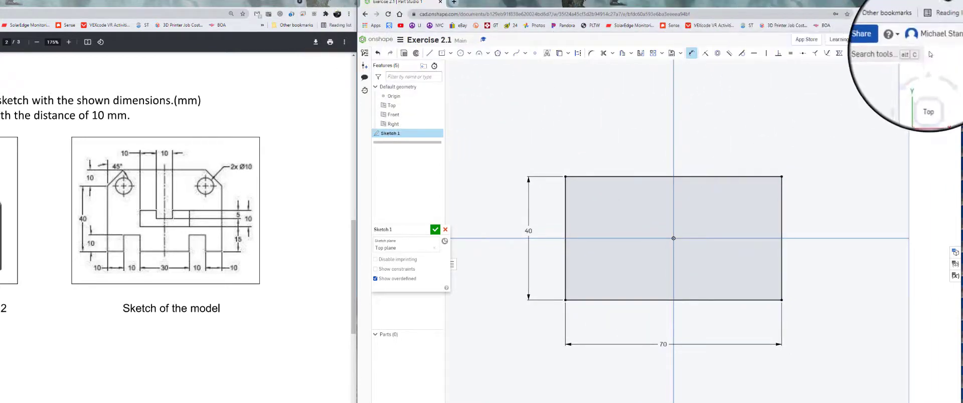
click(437, 231)
click(436, 53)
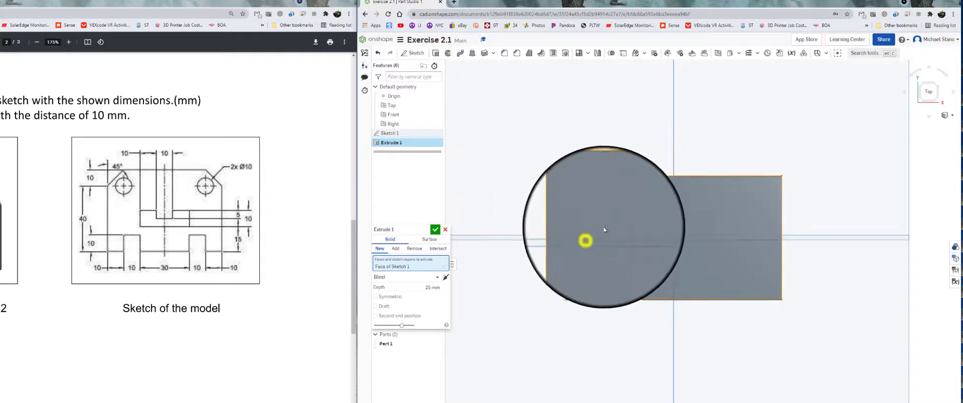
mouse_move(582, 241)
right_down()
mouse_move(620, 225)
mouse_move(597, 236)
right_up()
click(430, 286)
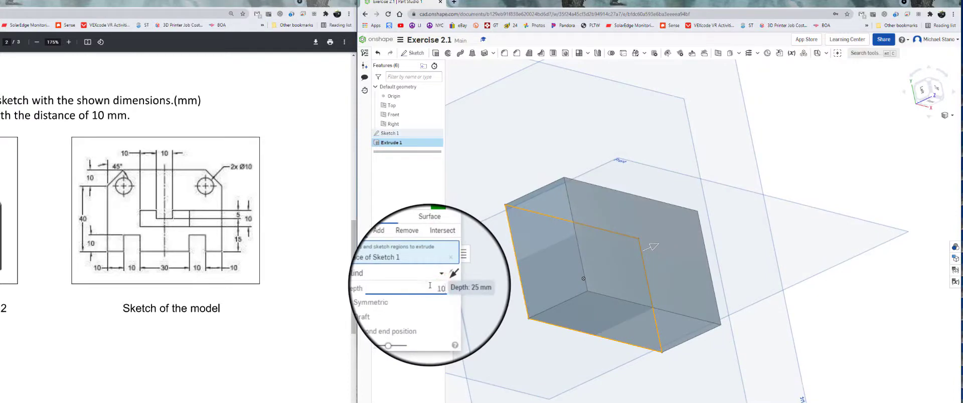
key(Return)
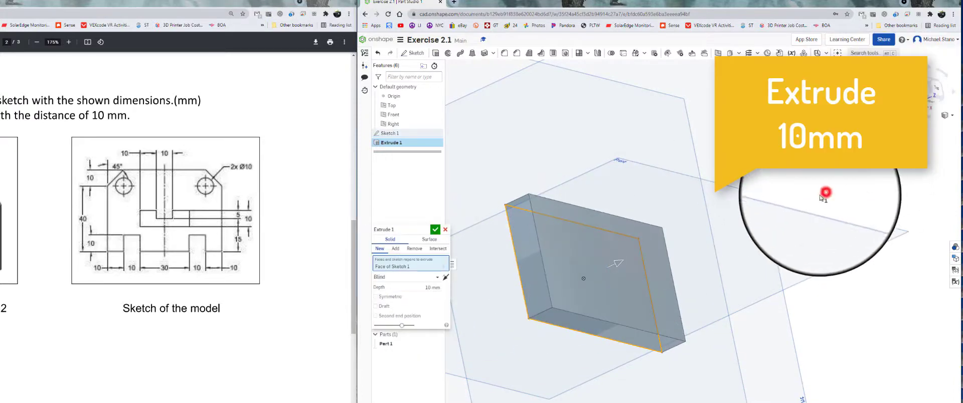
right_drag(821, 197, 779, 230)
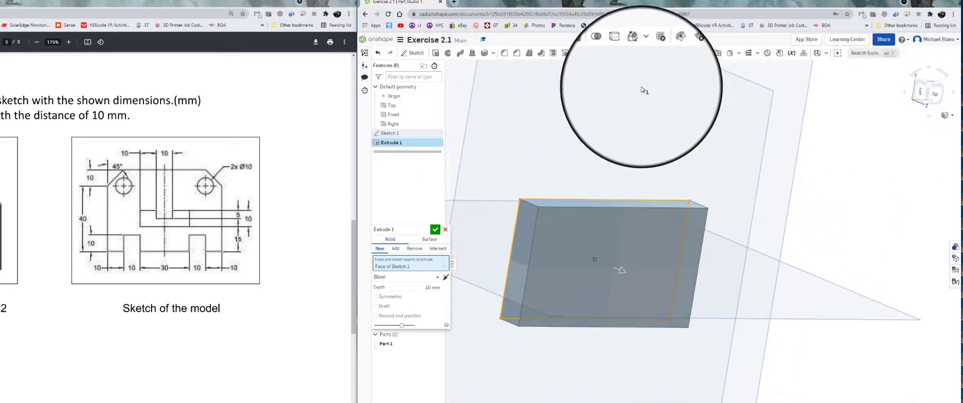
key(Escape)
- Extrude the 70 by 40 mm rectangle as a new solid with a blind depth of 10 mm
mouse_move(573, 108)
right_down()
mouse_move(582, 115)
mouse_move(570, 112)
right_up()
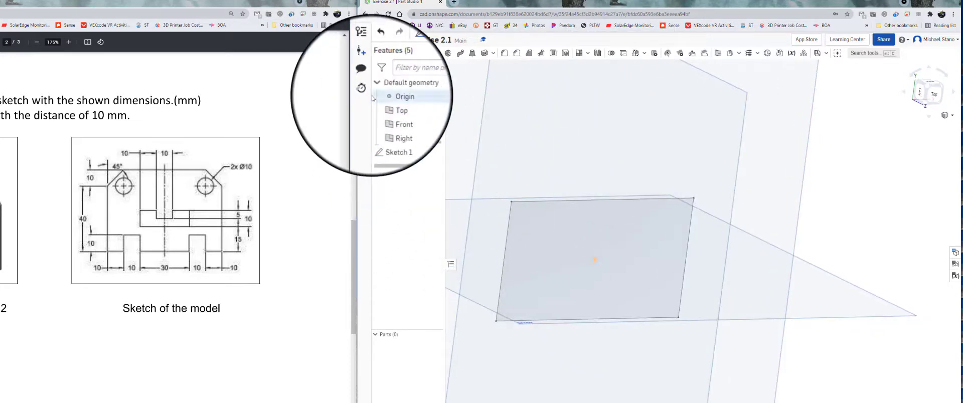
click(436, 54)
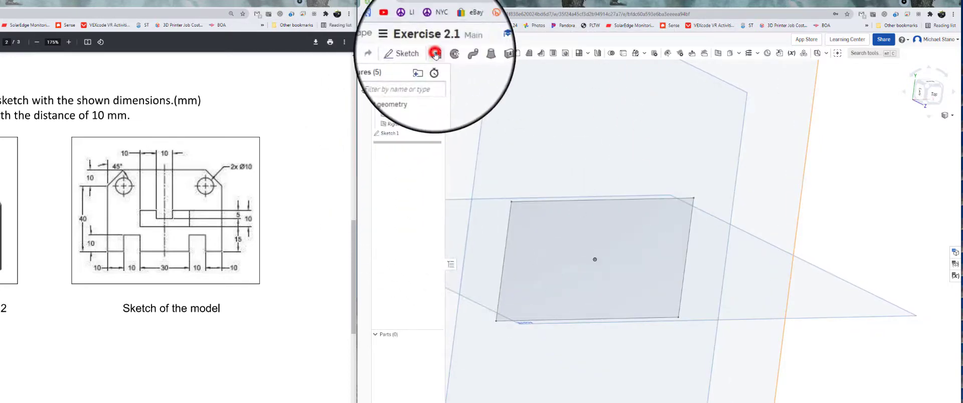
click(433, 287)
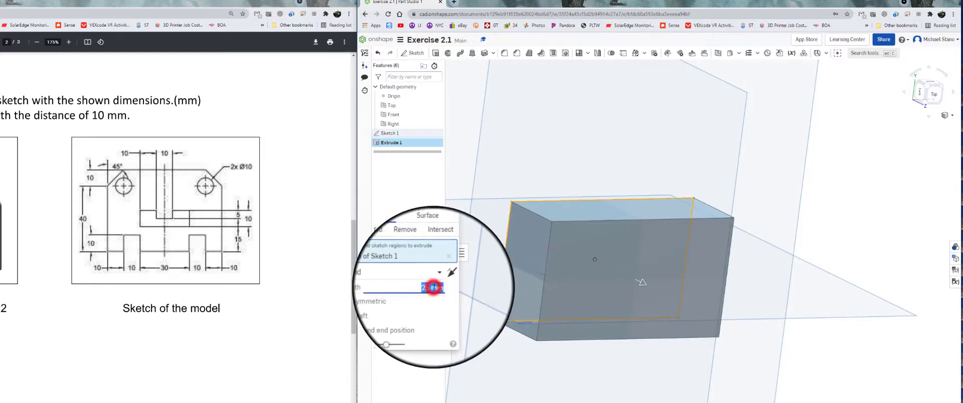
text(10)
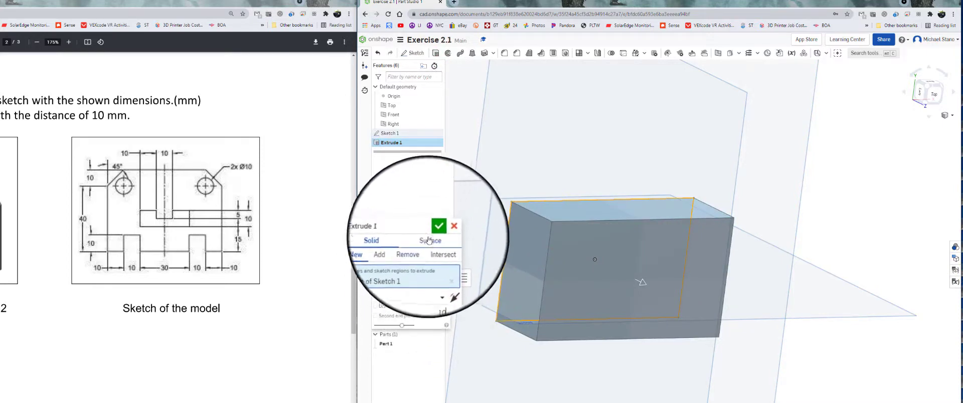
click(434, 229)
- Chamfer the plate's two upper corner edges with an equal distance of 10 mm
scroll(483, 231, up, 3)
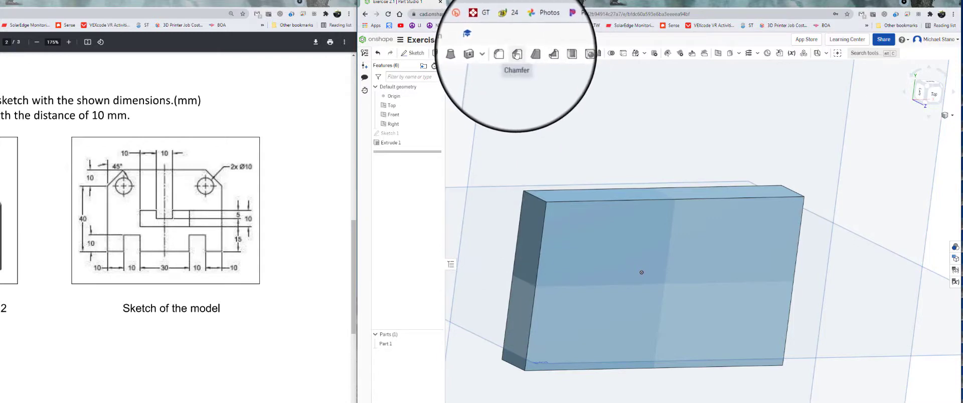
click(516, 53)
click(534, 197)
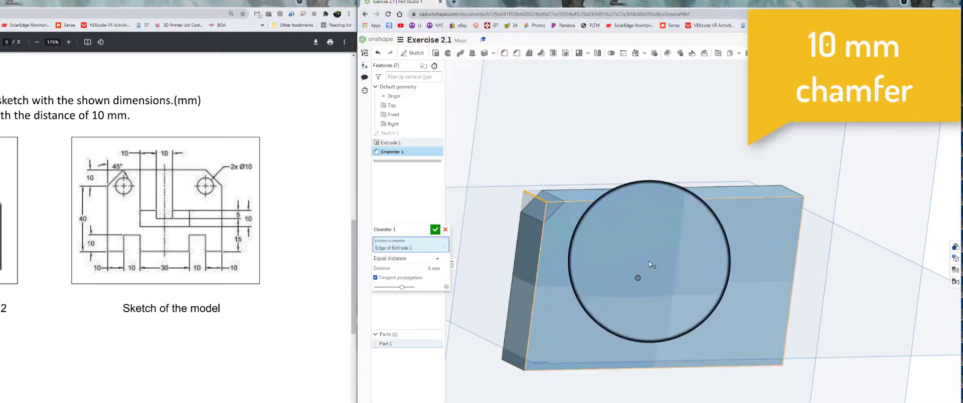
right_drag(652, 259, 642, 266)
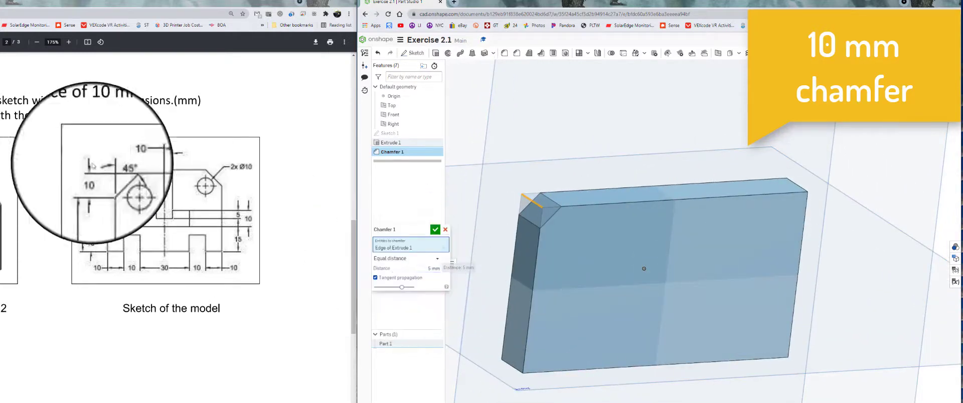
click(433, 268)
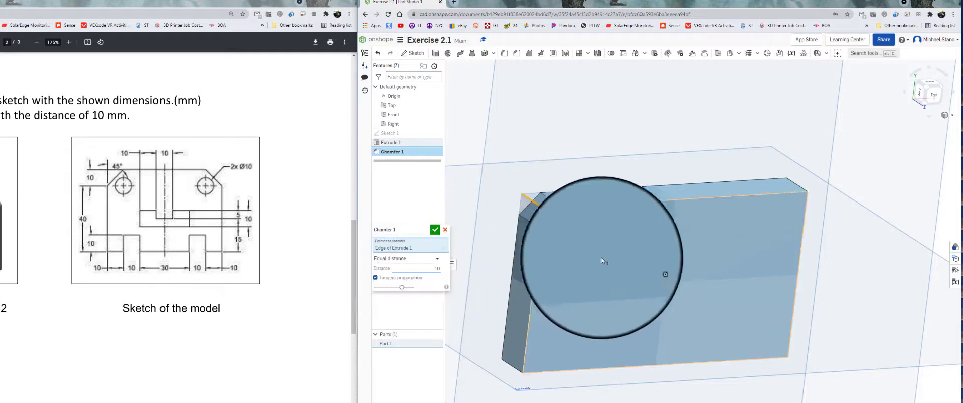
right_drag(677, 281, 519, 258)
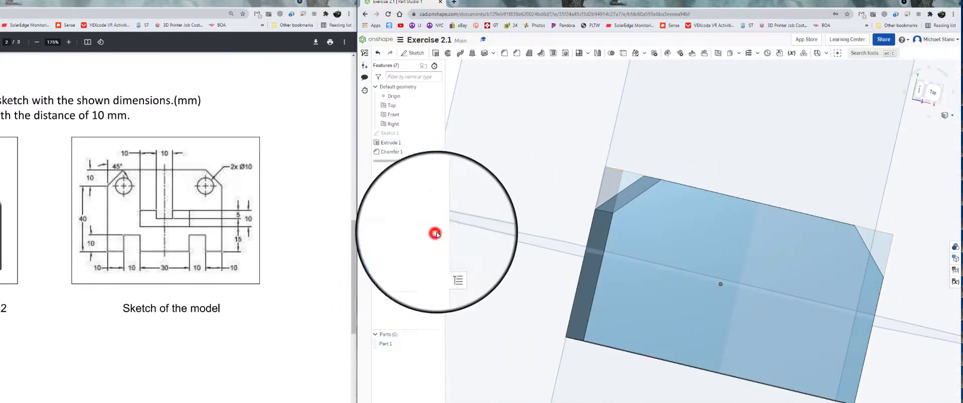
- Start a sketch on the plate's large face and draw a 10 mm diameter circle near each chamfered corner
right_drag(436, 234, 625, 258)
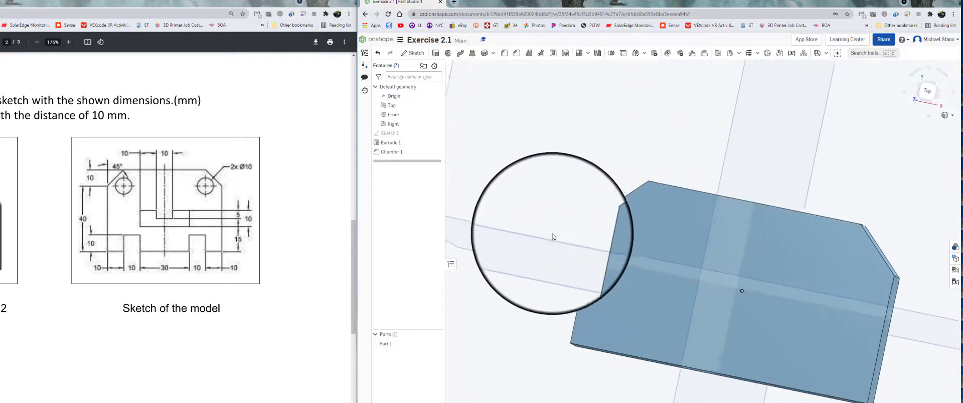
scroll(553, 236, up, 2)
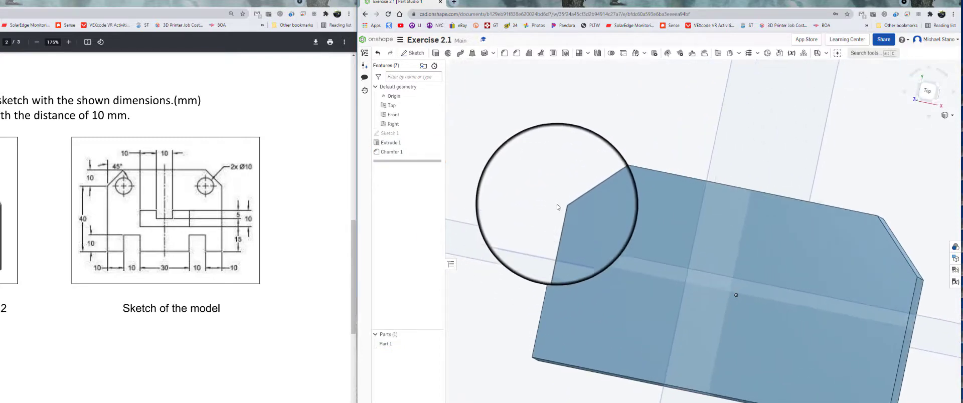
click(420, 53)
click(610, 215)
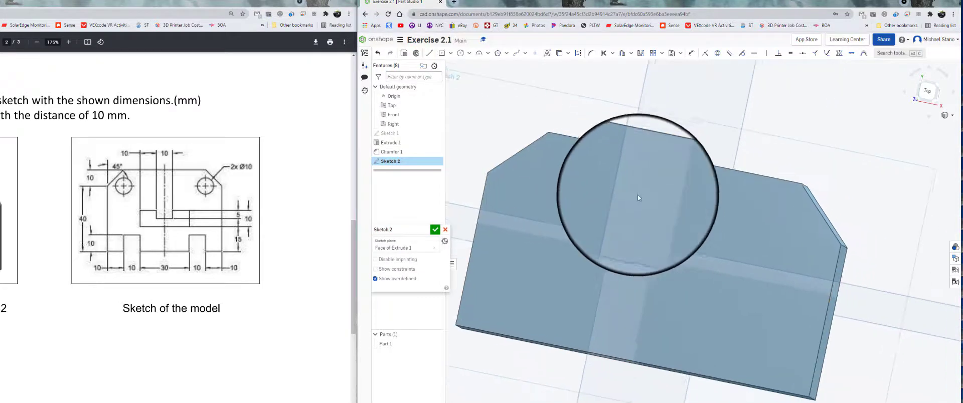
click(925, 89)
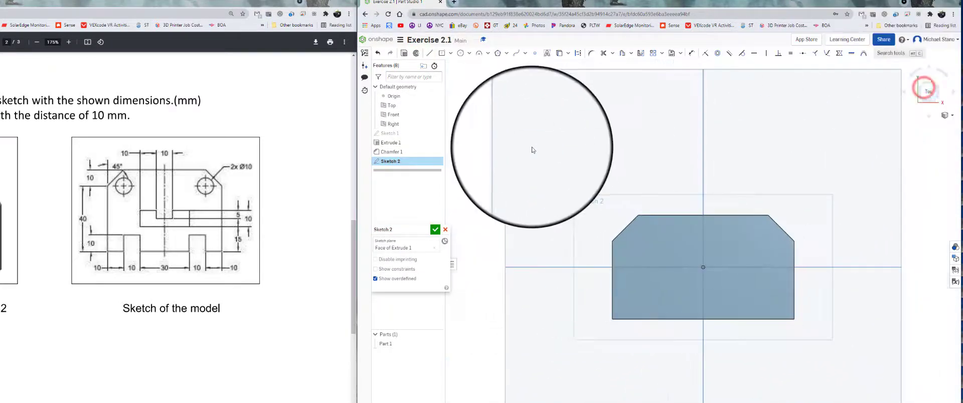
click(461, 53)
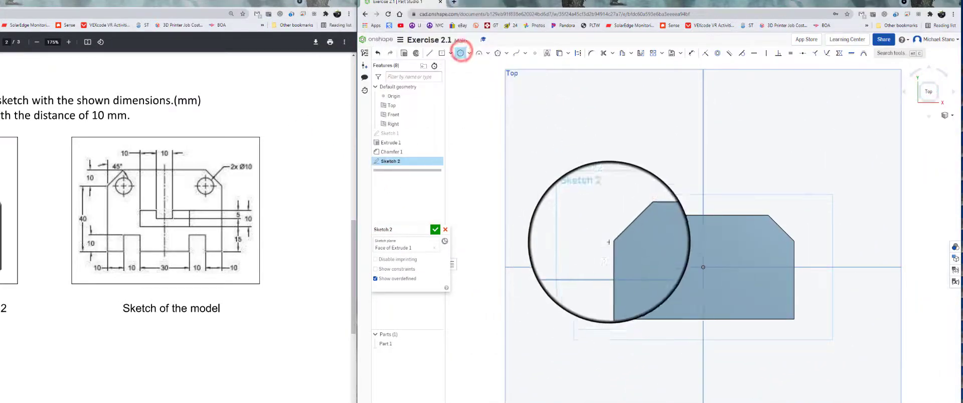
click(644, 242)
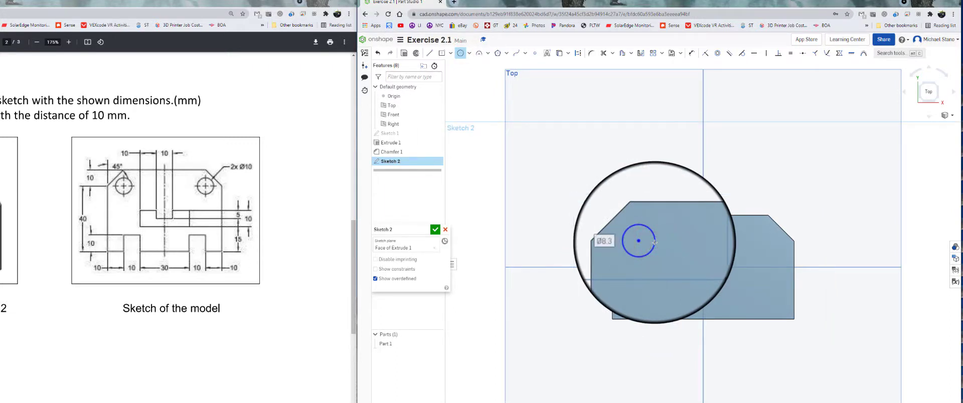
click(655, 243)
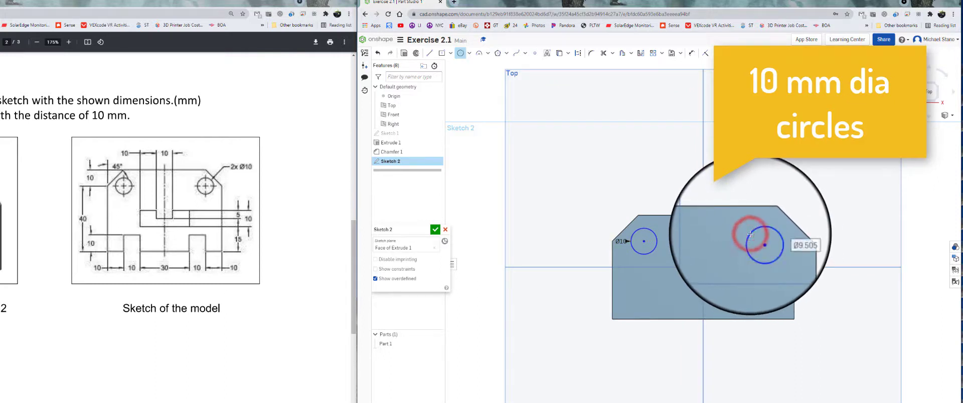
click(750, 234)
- Dimension the left circle's center 10 mm horizontally from the plate's left edge
scroll(750, 234, up, 3)
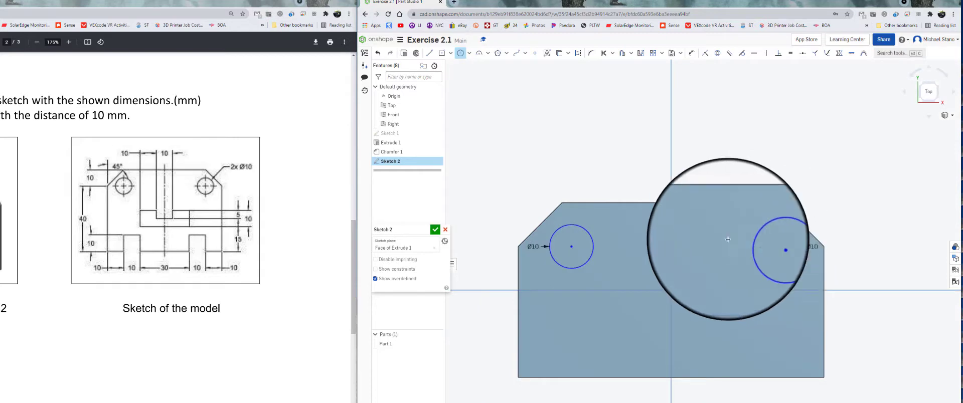
scroll(726, 239, up, 2)
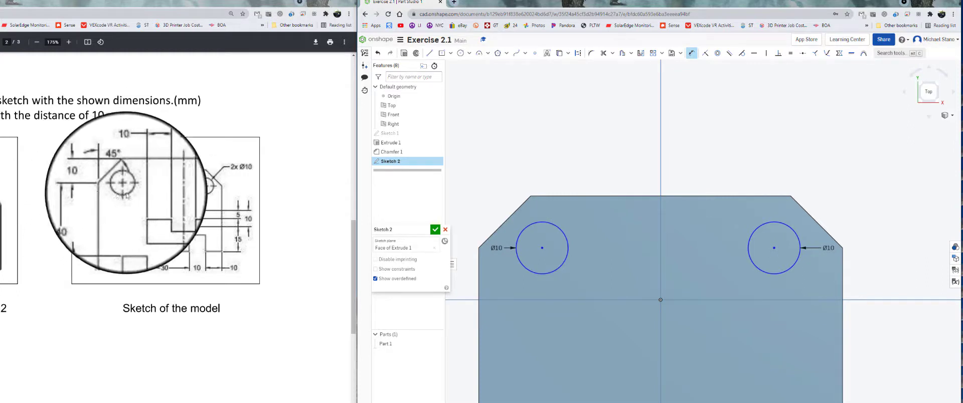
click(540, 248)
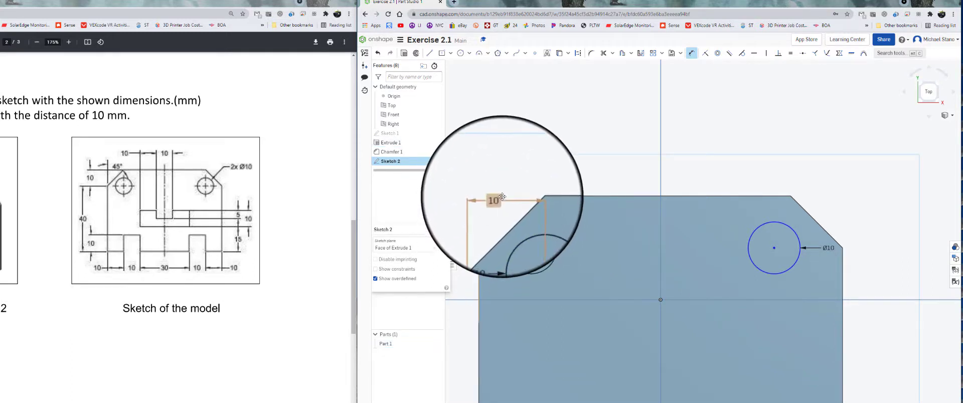
click(548, 196)
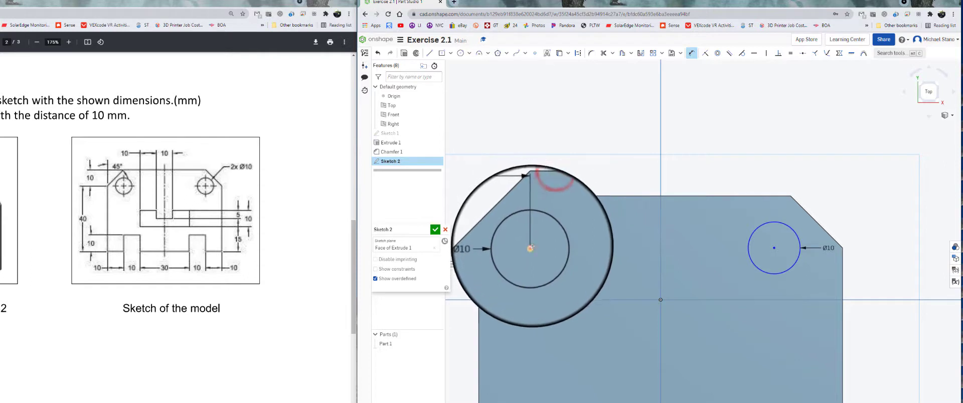
click(531, 248)
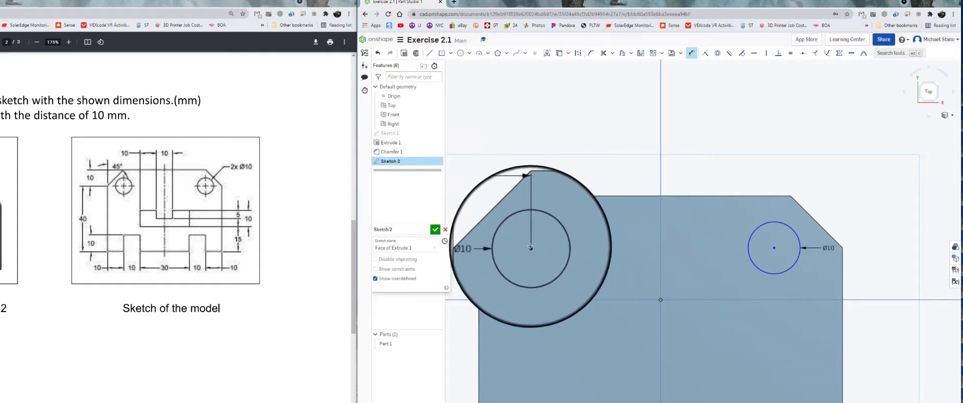
click(530, 248)
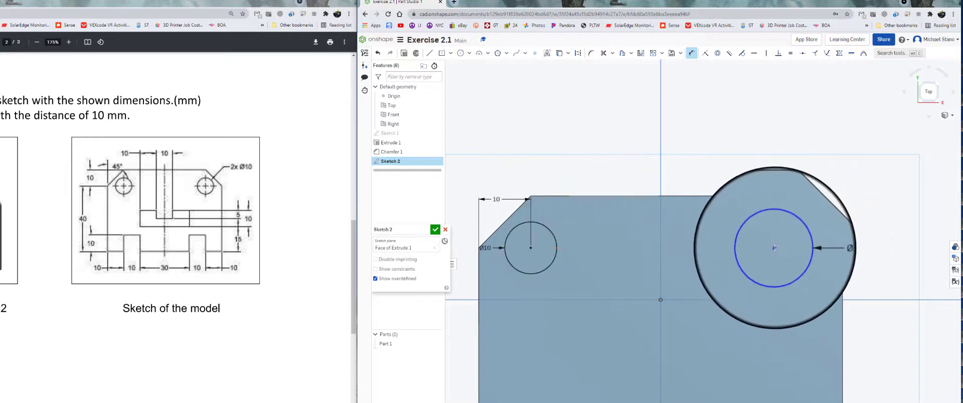
- Dimension the right circle's center 10 mm horizontally from the plate's right edge
click(774, 248)
click(776, 197)
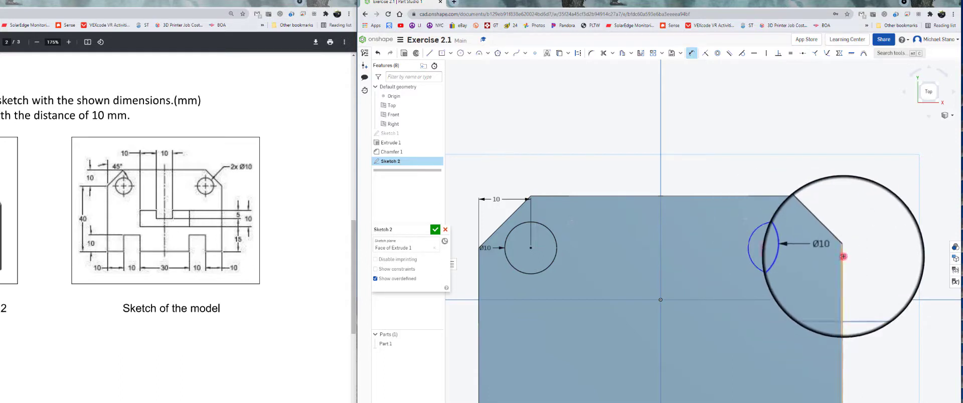
click(843, 256)
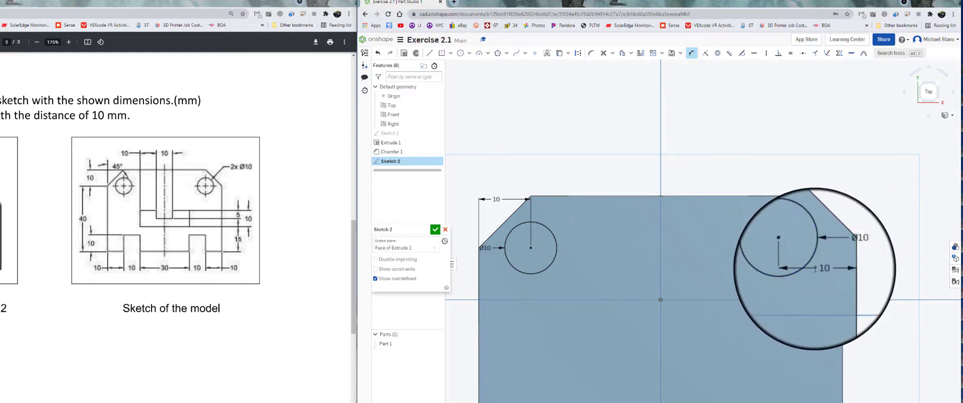
middle_drag(654, 232, 667, 220)
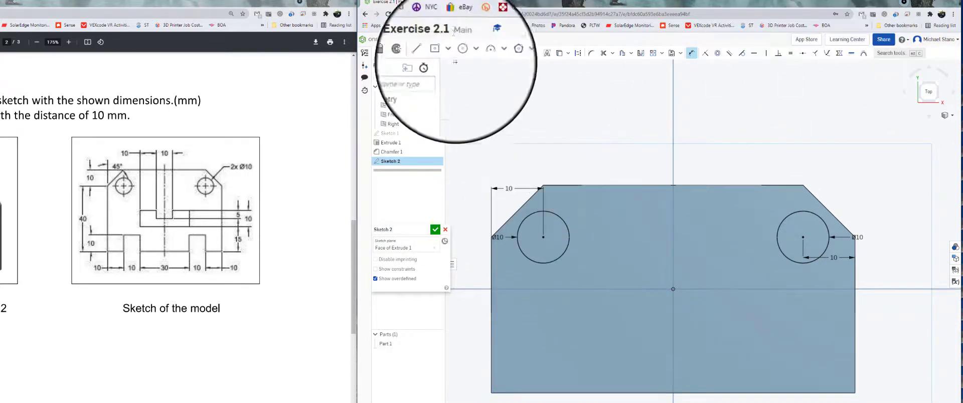
- Finish the circle sketch and cut both 10 mm circles through the plate with a Remove extrude, 25 mm deep
click(435, 231)
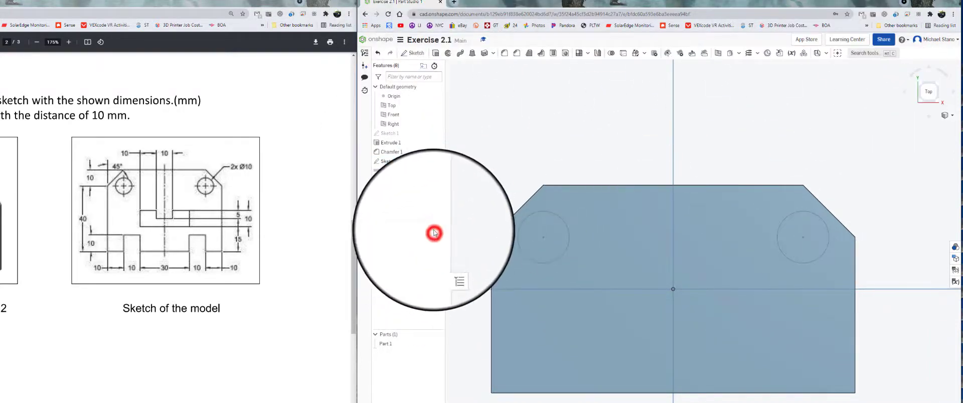
right_drag(483, 262, 495, 263)
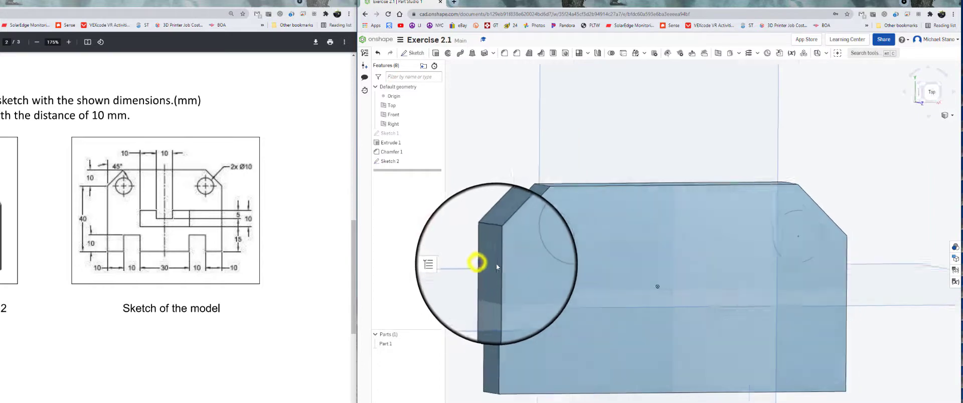
click(436, 53)
click(553, 241)
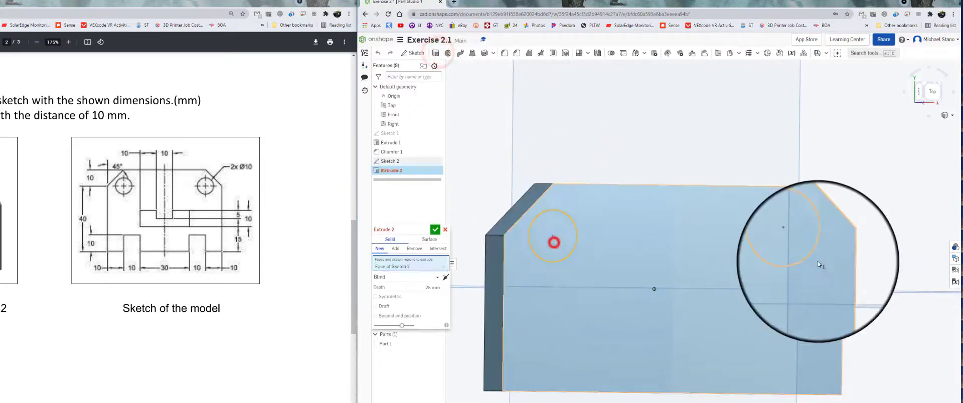
click(794, 251)
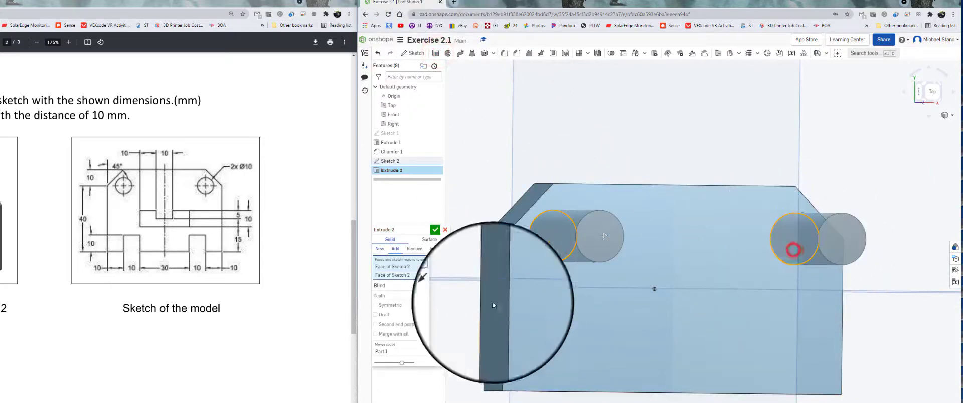
click(412, 251)
click(434, 232)
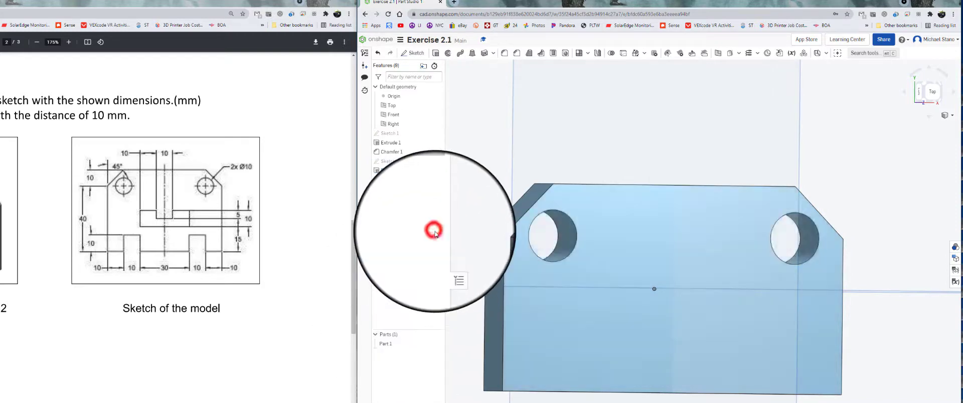
- Start a sketch on the plate's large face and draw a 10 mm by 10 mm corner rectangle up from the bottom edge, near the left corner
right_drag(679, 326, 673, 329)
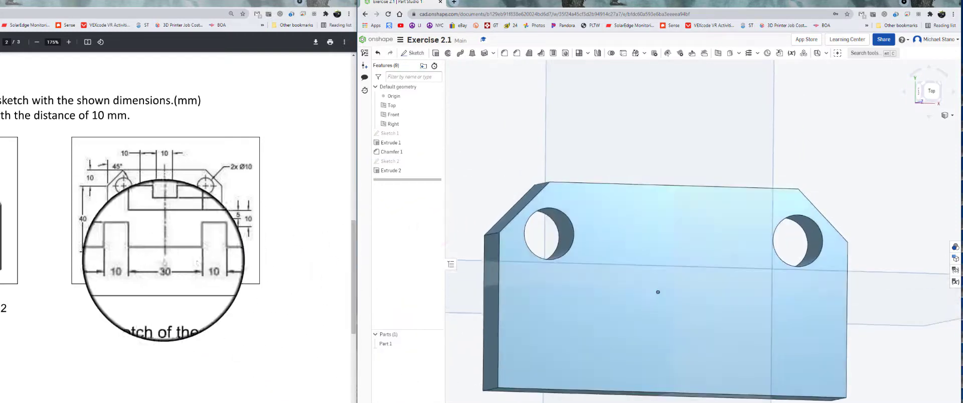
click(407, 54)
click(584, 344)
scroll(669, 315, up, 2)
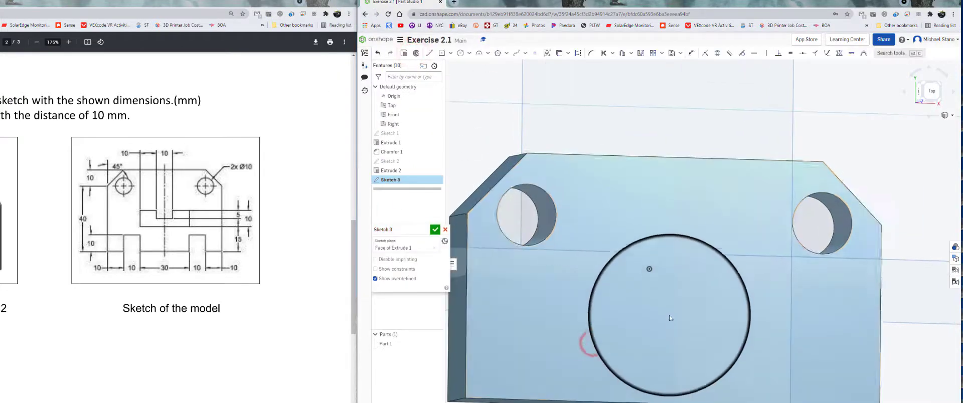
scroll(669, 315, down, 3)
click(931, 96)
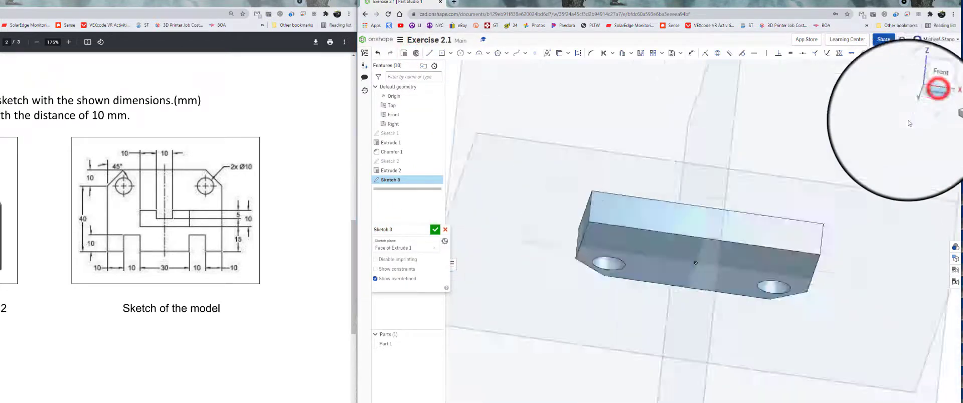
click(931, 93)
click(929, 97)
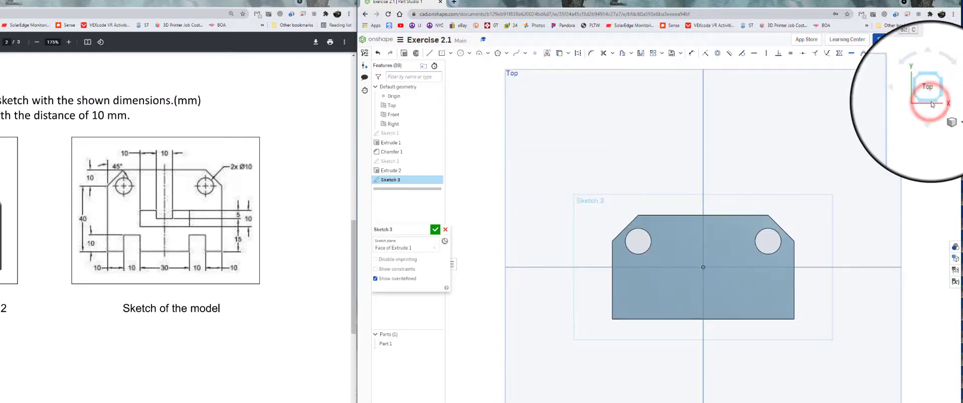
scroll(693, 299, up, 3)
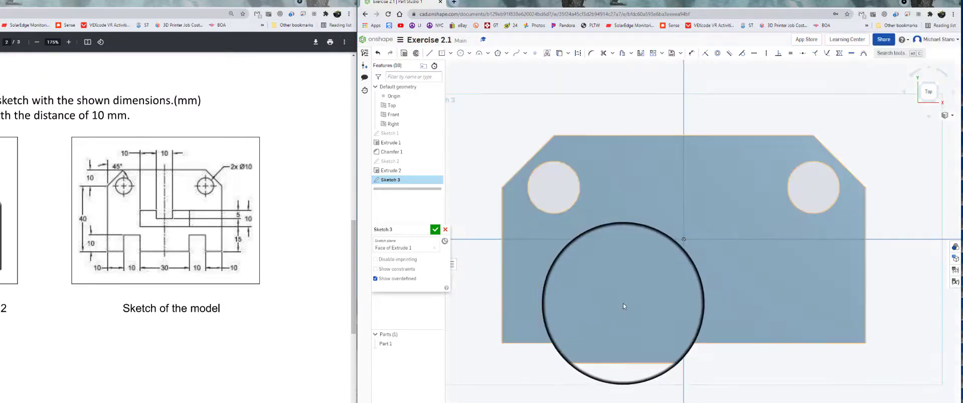
click(451, 53)
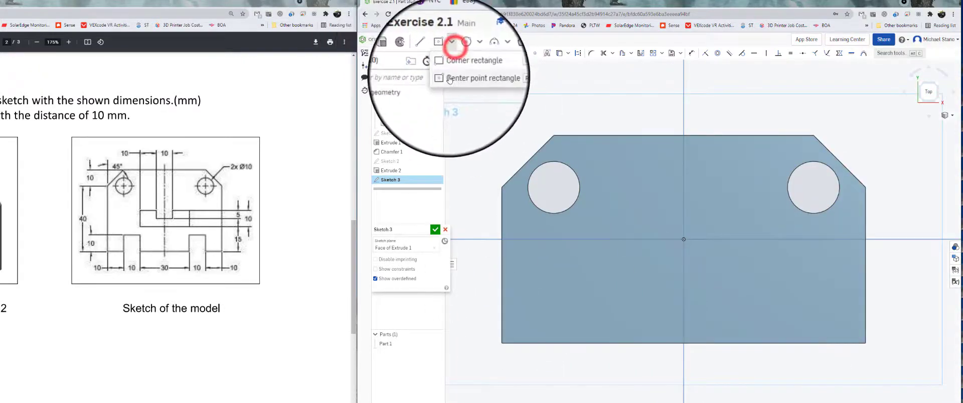
click(453, 65)
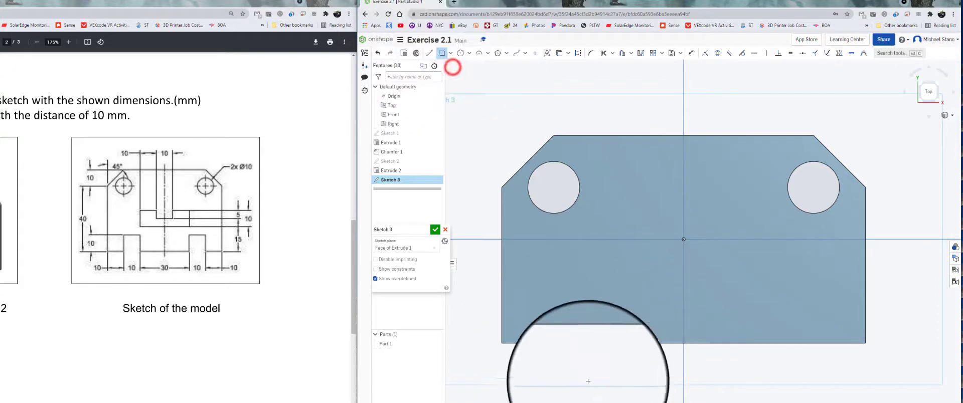
click(553, 344)
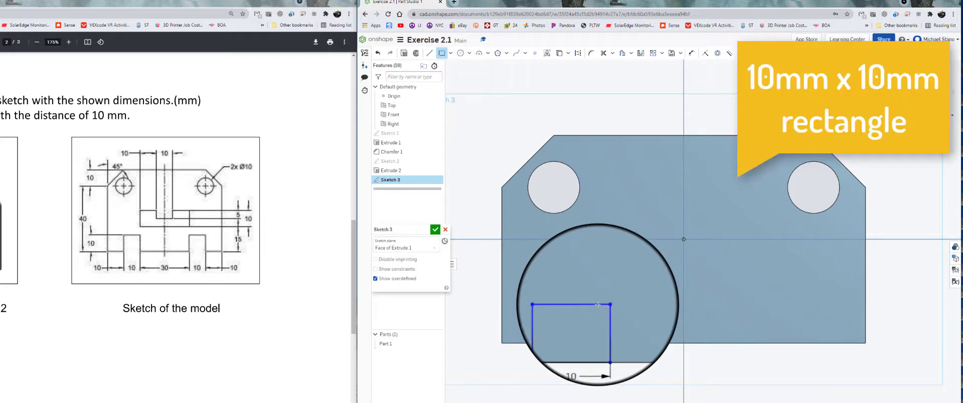
- Dimension the square's left side 10 mm from the plate's left edge and finish the sketch
scroll(597, 305, up, 2)
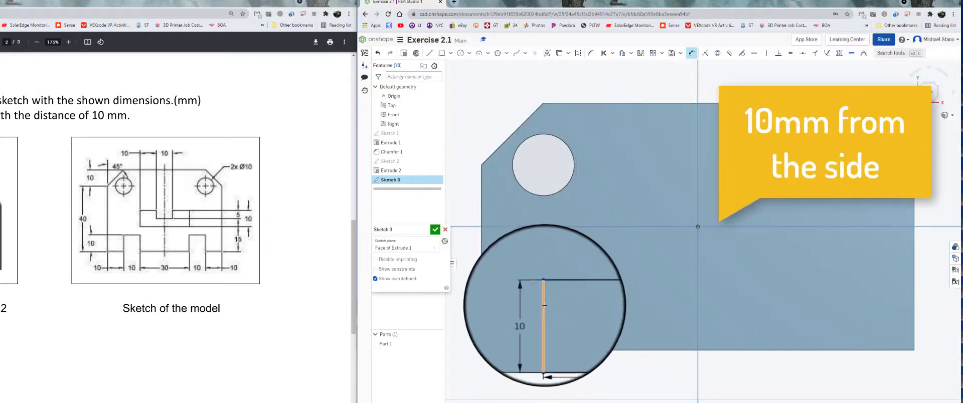
click(481, 314)
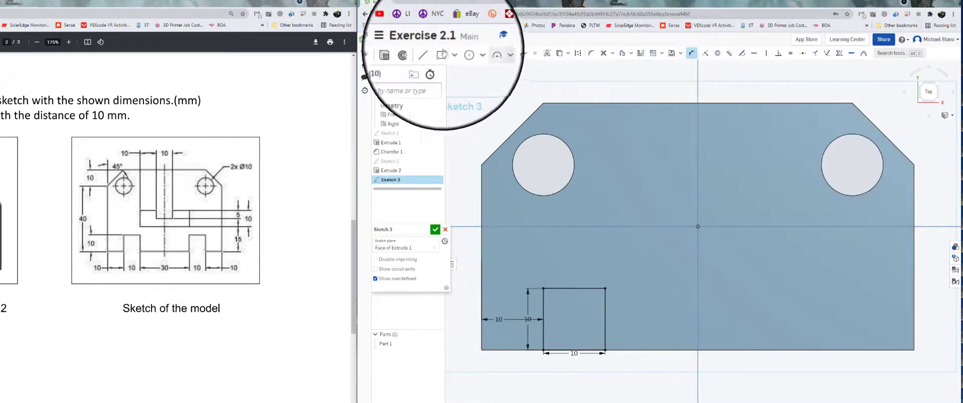
click(432, 229)
- Cut the square notch through the plate's bottom edge with a Remove extrude, 25 mm deep
click(434, 52)
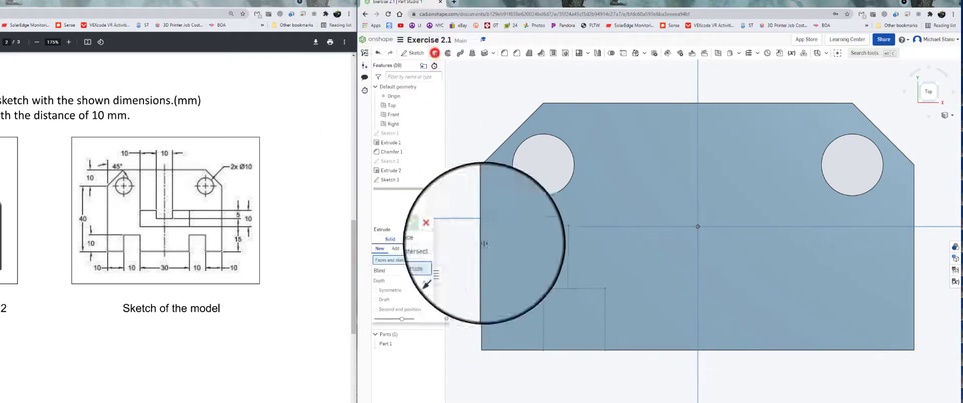
click(562, 321)
right_drag(564, 323, 672, 331)
click(416, 250)
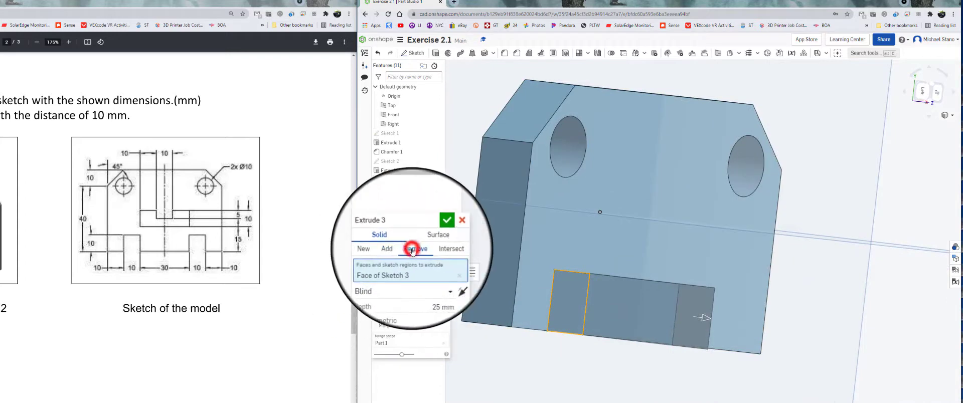
click(434, 230)
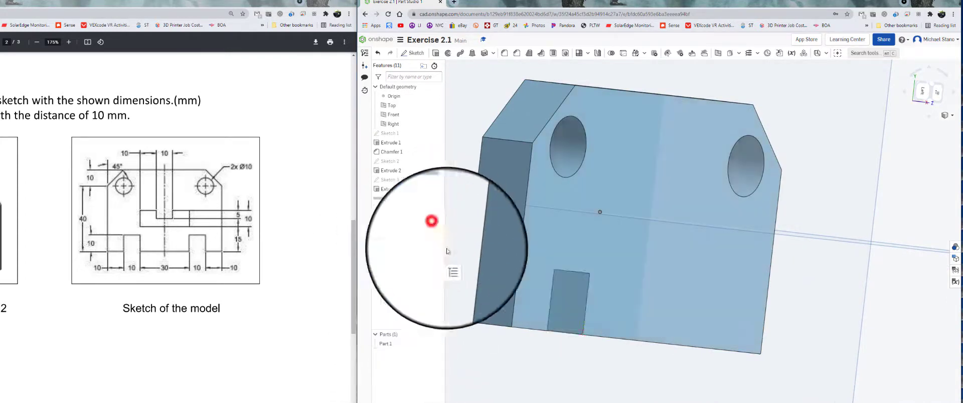
- Start another sketch on the plate's large face and draw a center point rectangle 30 mm wide and 10 mm tall, centered just below the origin
right_drag(601, 336, 579, 339)
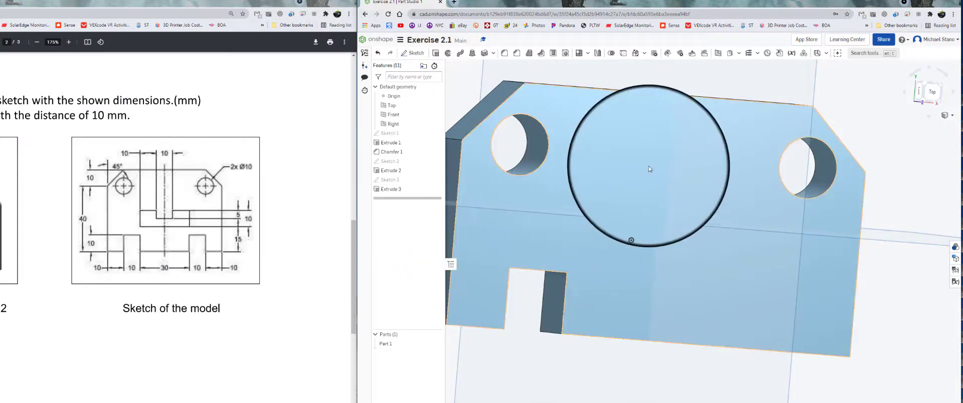
click(417, 54)
click(650, 218)
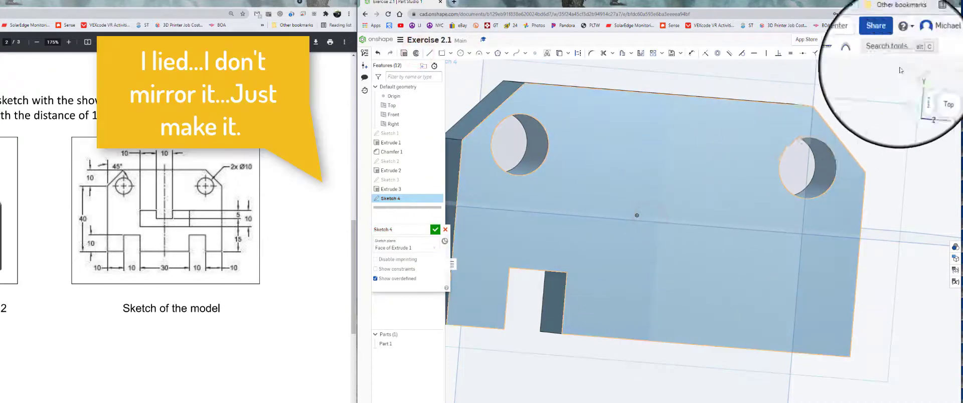
click(931, 93)
scroll(695, 261, up, 5)
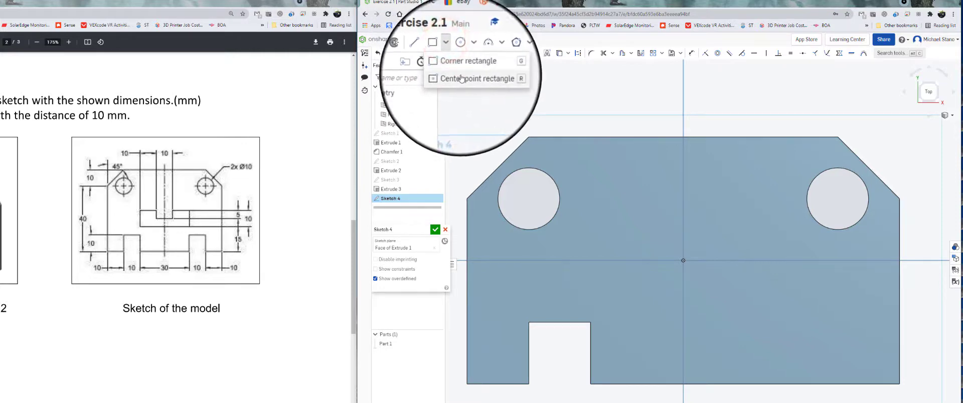
click(460, 76)
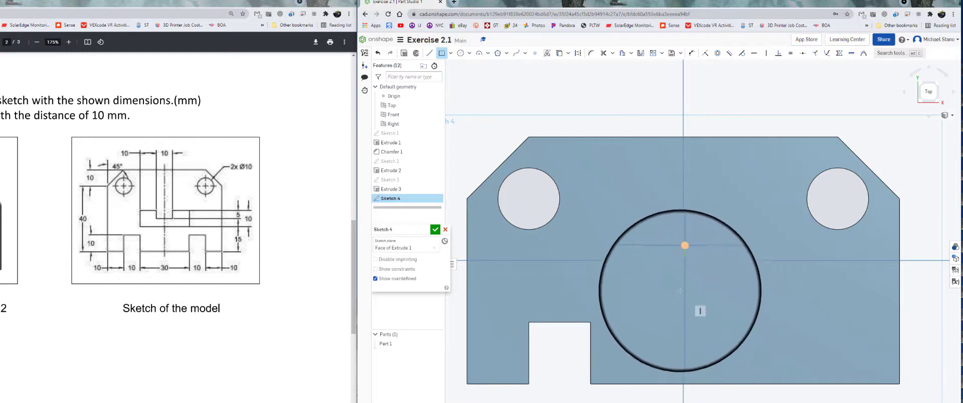
click(683, 277)
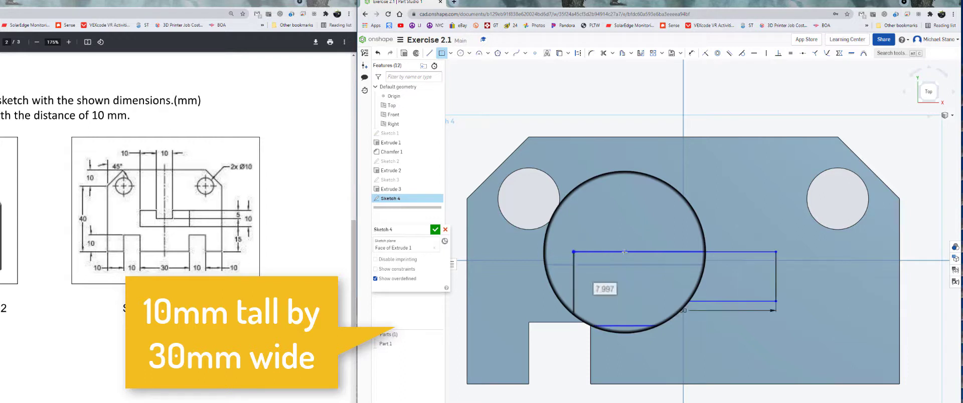
key(Return)
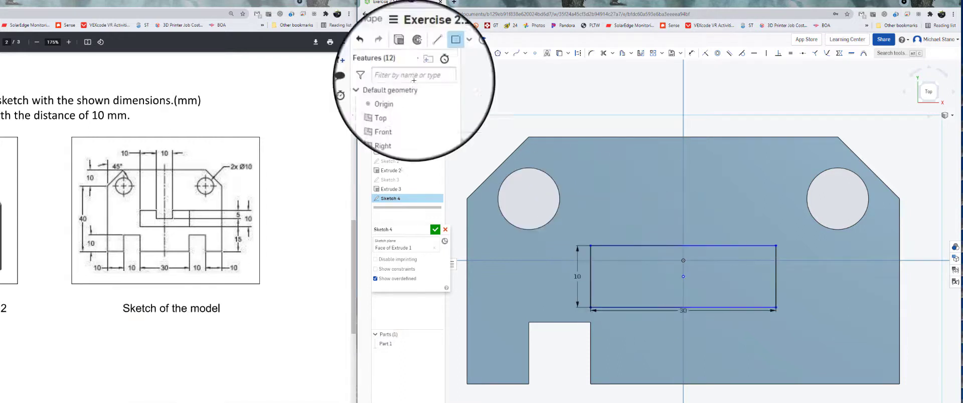
- Draw a corner rectangle 10 mm wide and 5 mm tall down from the top edge of the 30 mm rectangle
click(451, 53)
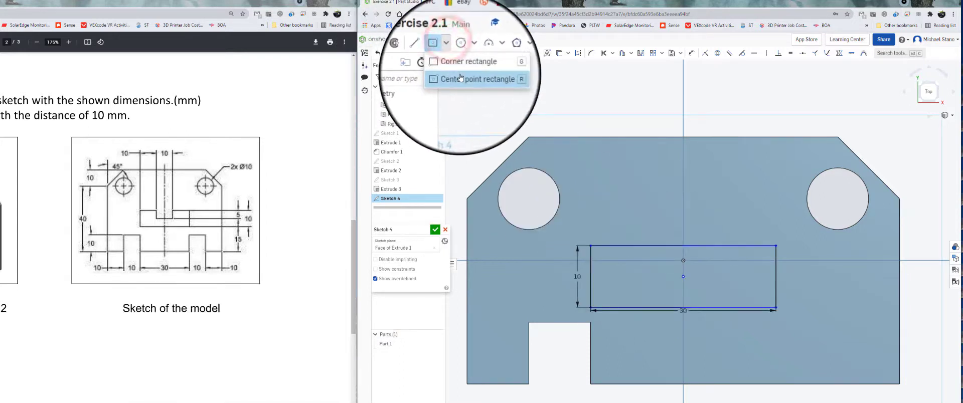
click(466, 65)
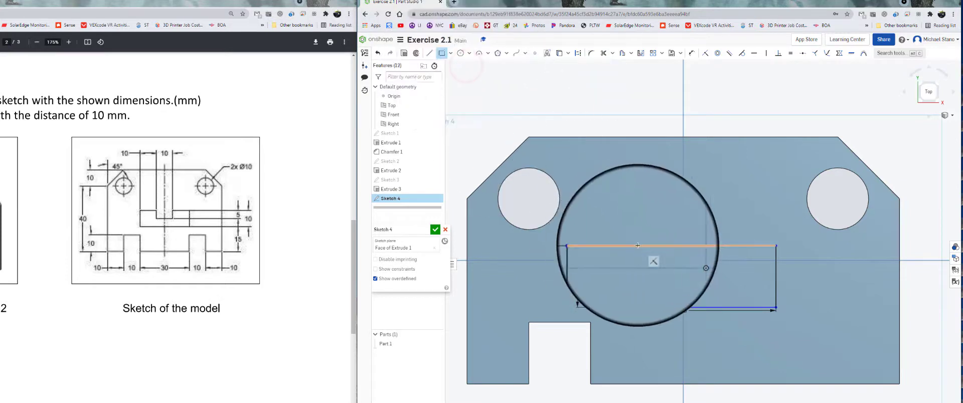
click(641, 245)
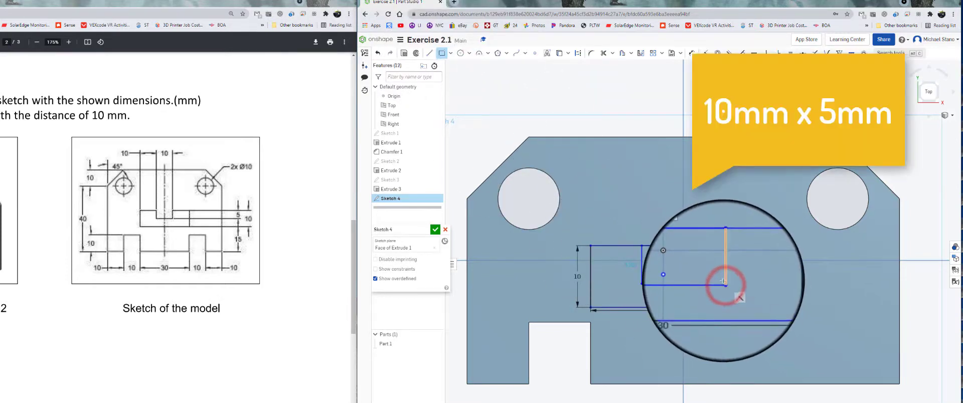
- Center the small rectangle by dimensioning its right side 5 mm horizontally from the origin, and finish the sketch
scroll(724, 284, up, 3)
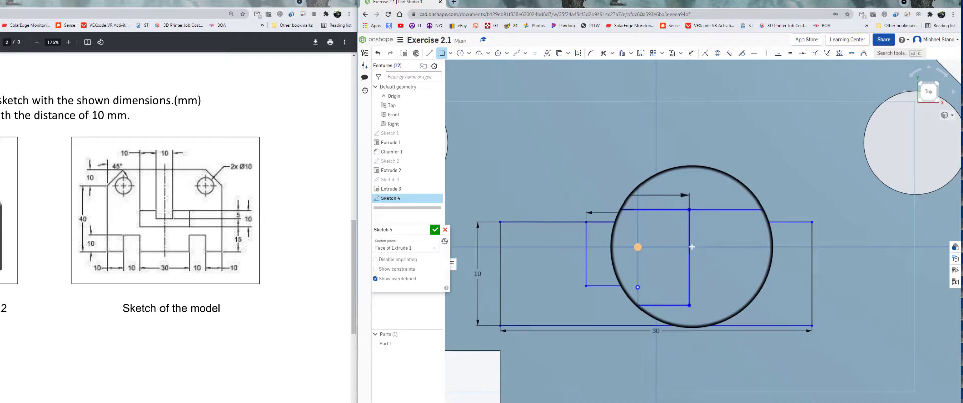
drag(691, 246, 659, 246)
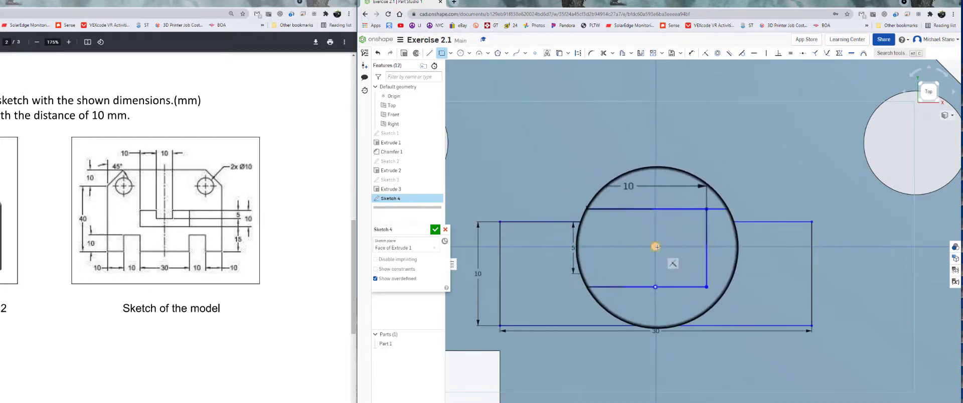
click(656, 246)
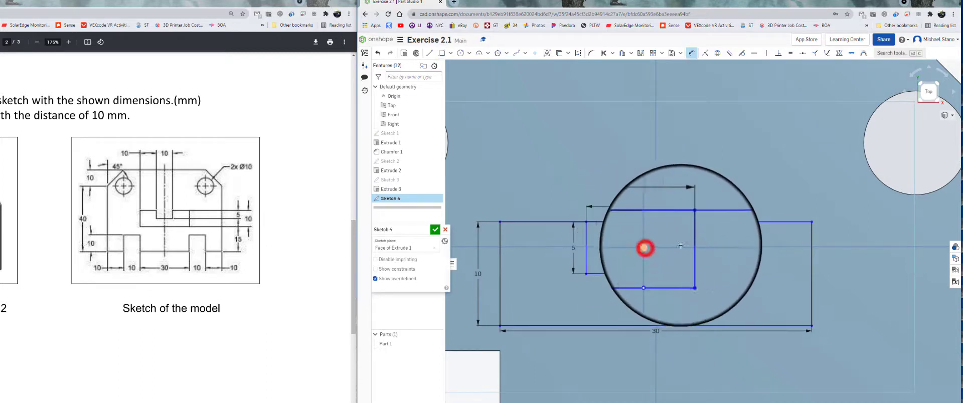
click(691, 242)
click(667, 189)
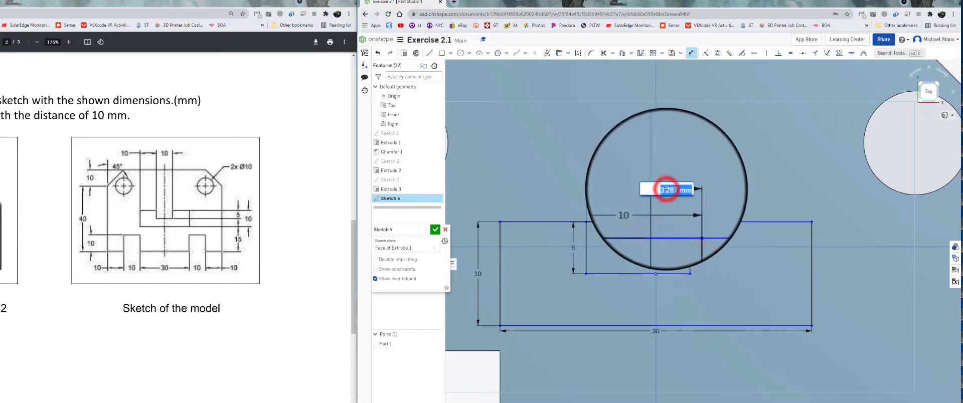
scroll(657, 201, down, 4)
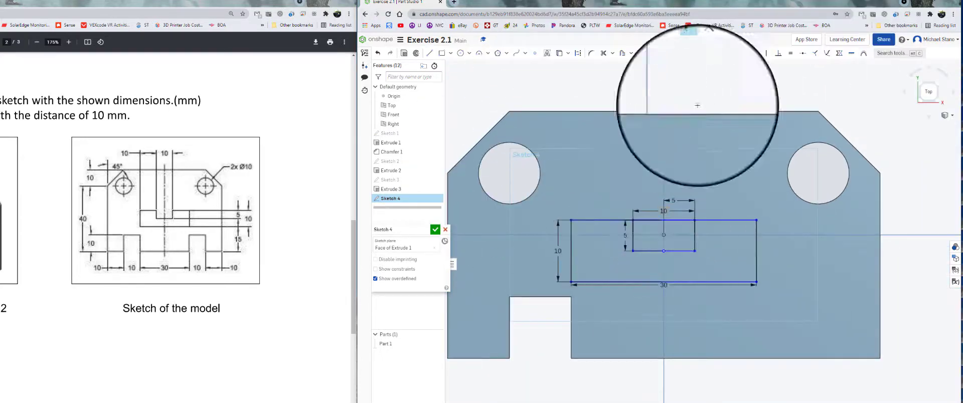
click(435, 229)
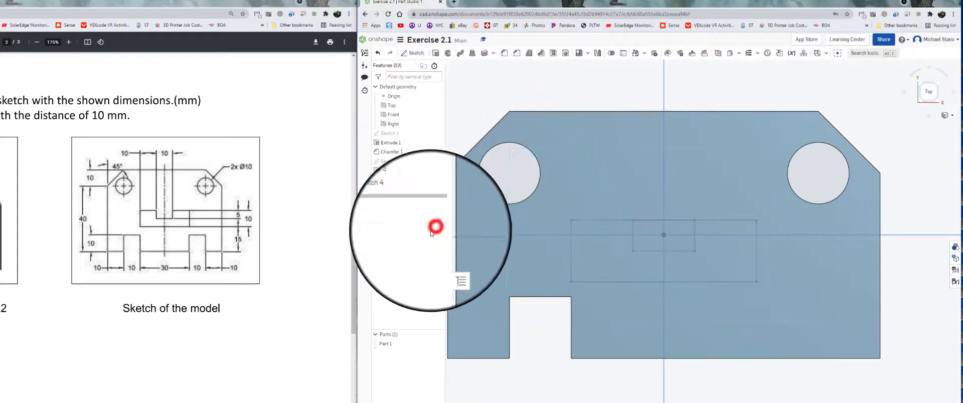
- Cut the U-shaped region around the small rectangle through the plate with a Remove extrude
click(435, 53)
click(590, 253)
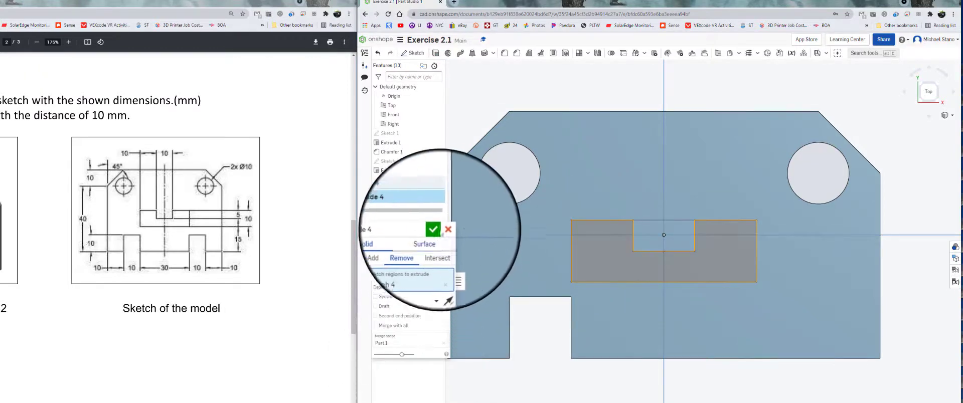
click(434, 229)
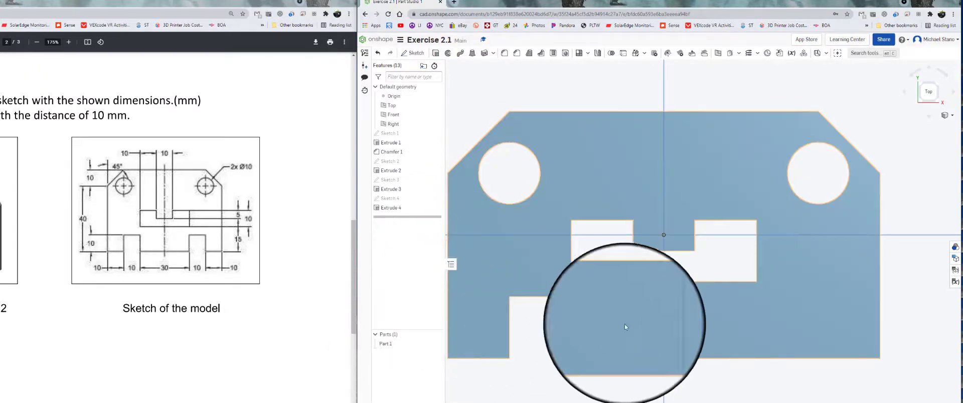
- Mirror the bottom-edge notch cut across the Right plane with a feature mirror
right_drag(624, 324, 570, 329)
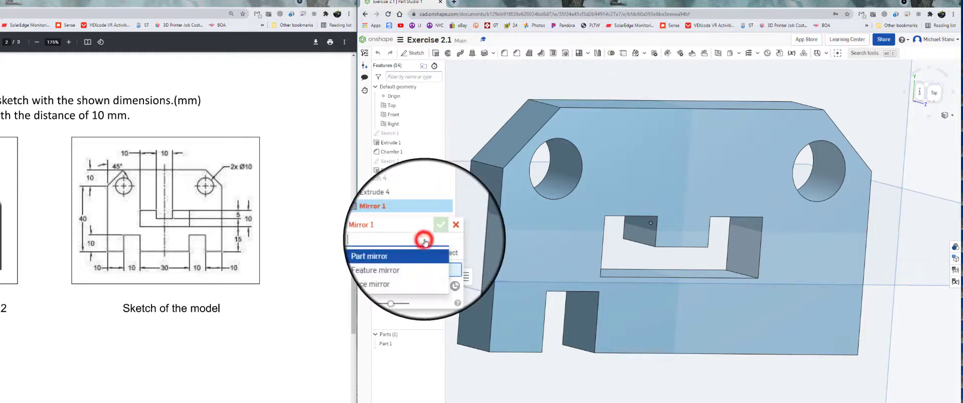
click(396, 260)
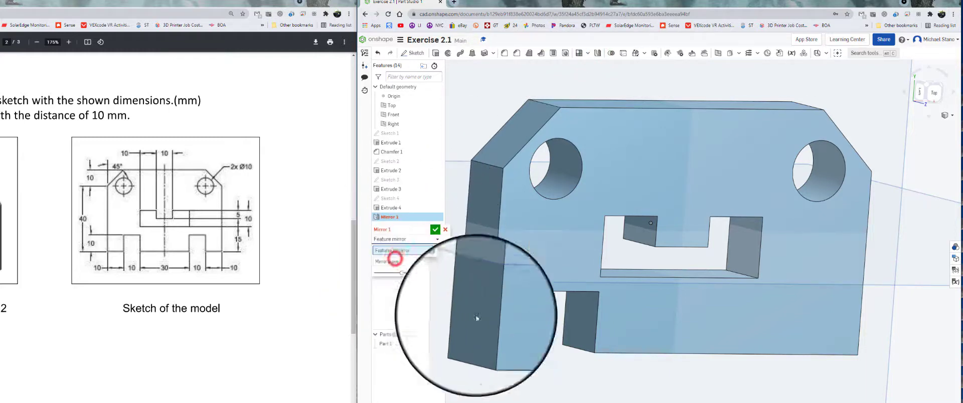
click(582, 323)
right_drag(582, 323, 544, 334)
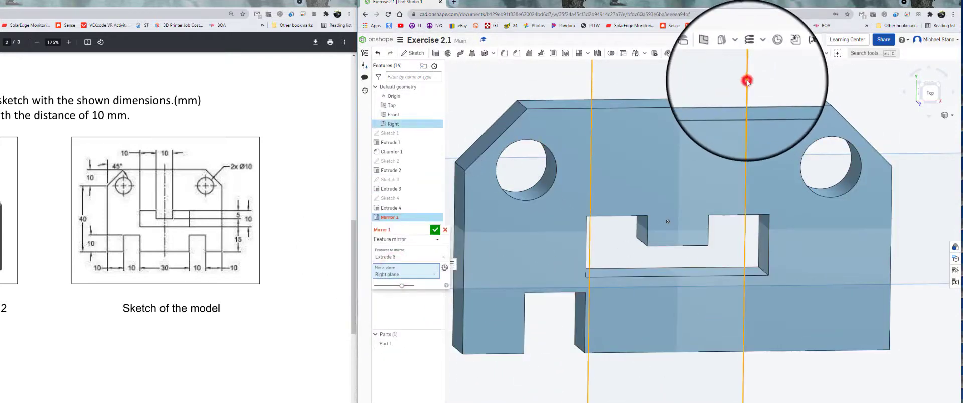
click(431, 229)
- Assign the material Aluminum - 6061 from the material library to the part
right_drag(539, 264, 518, 272)
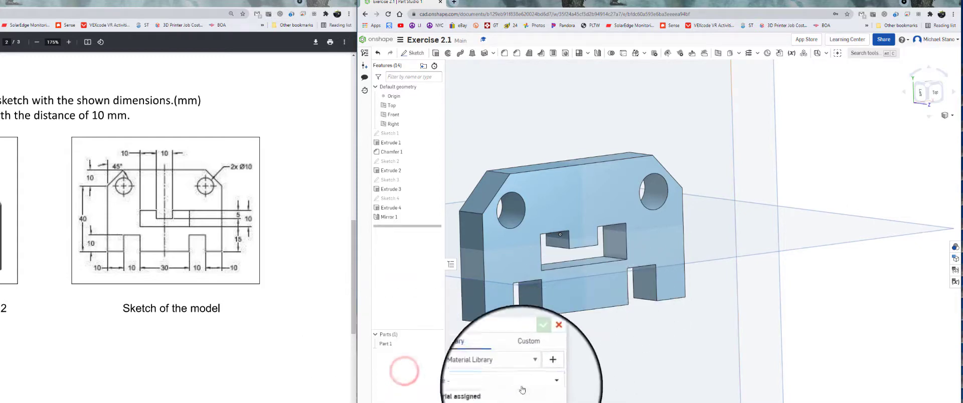
click(512, 383)
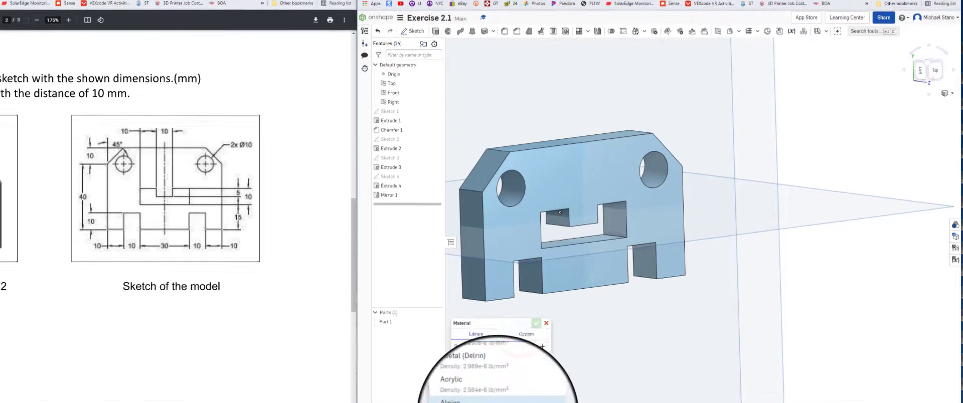
scroll(502, 401, down, 3)
scroll(500, 368, down, 3)
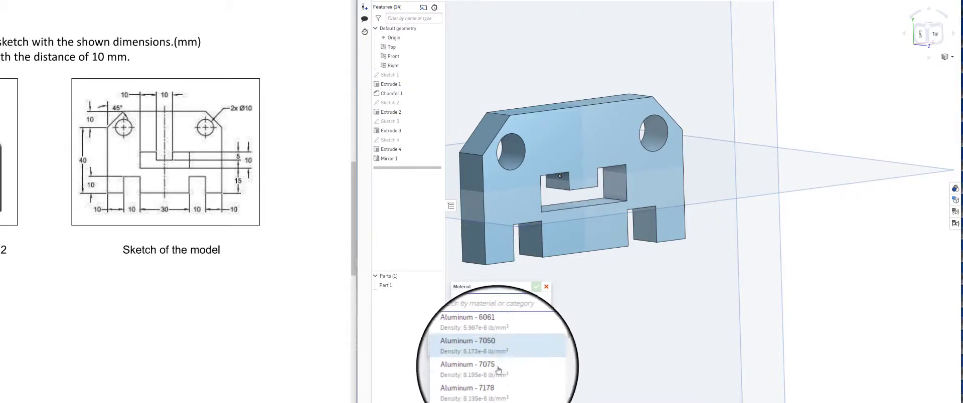
click(486, 343)
click(531, 312)
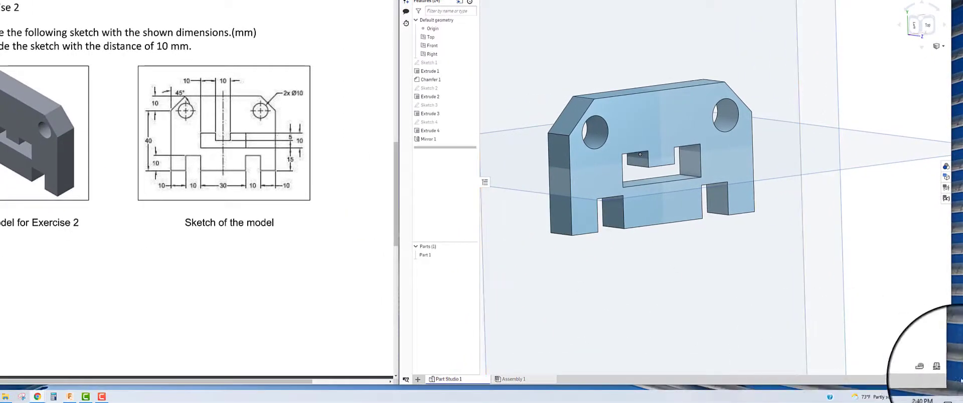
- Check the mass properties of the finished part and close the read-out
click(944, 371)
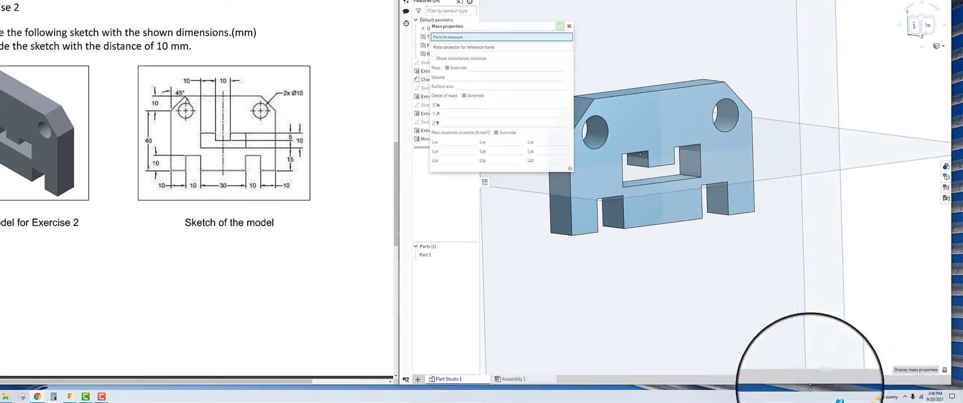
click(666, 125)
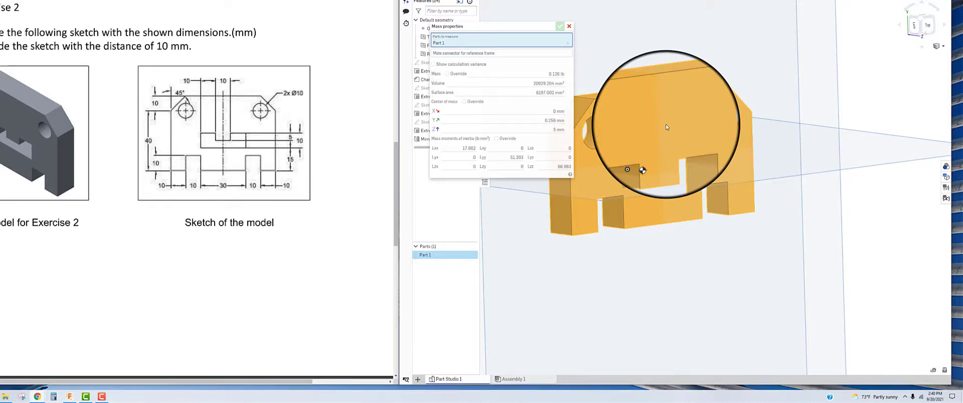
click(574, 26)
- Go to the Exercise 3 page of the PDF drawing and rotate it upright
scroll(613, 268, up, 2)
scroll(612, 267, down, 4)
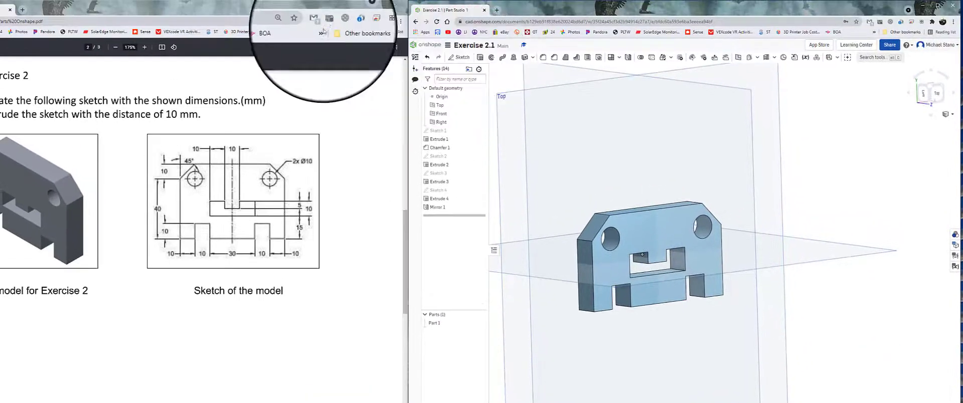
scroll(151, 225, down, 10)
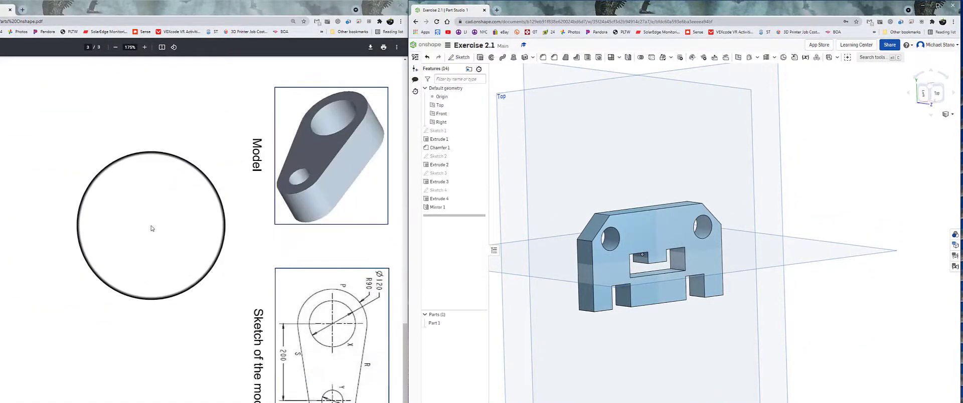
click(174, 47)
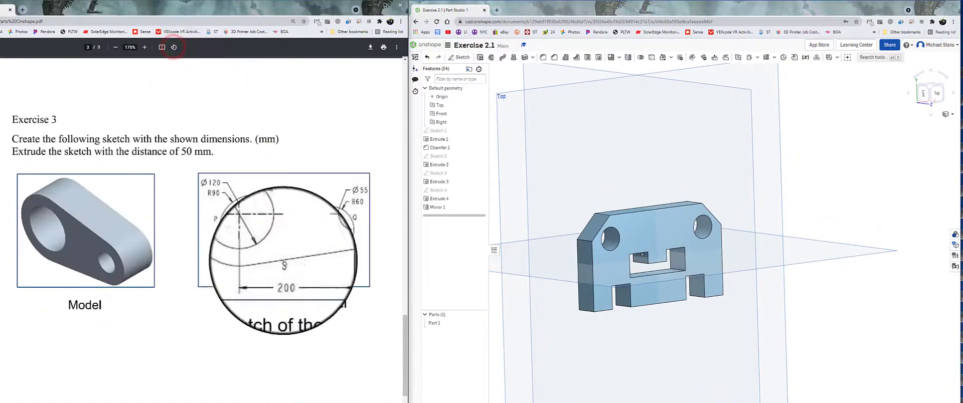
- Close the Exercise 2.1 document and create a new document named Exercise 3.1
click(448, 45)
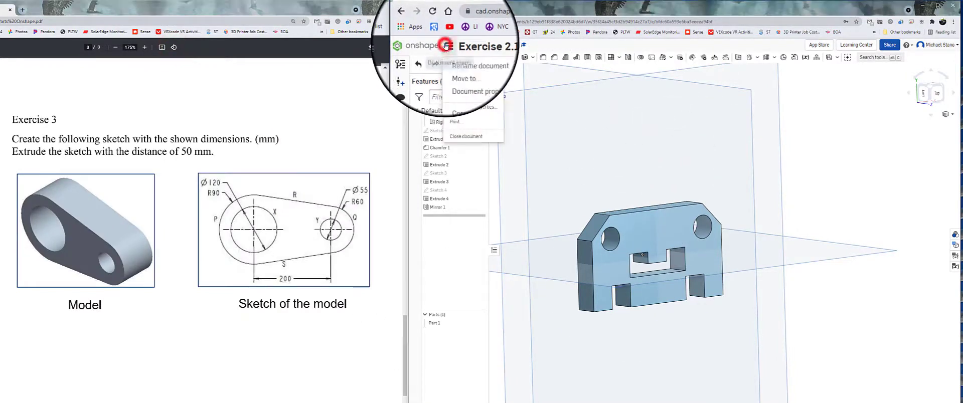
click(461, 136)
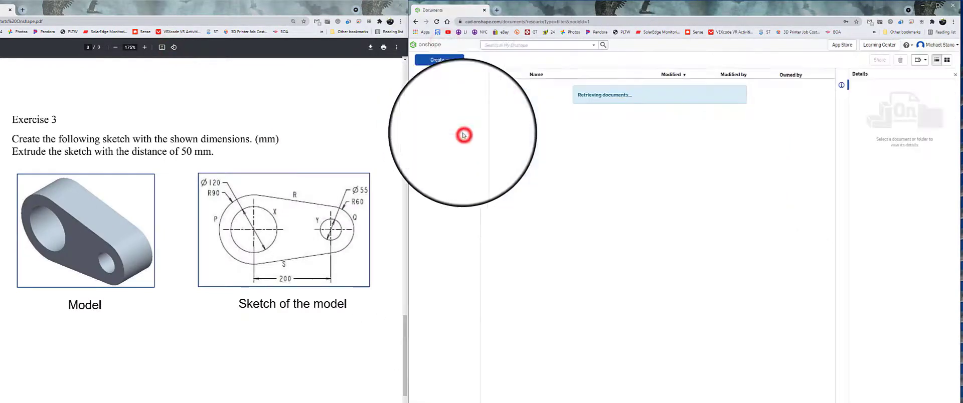
click(438, 60)
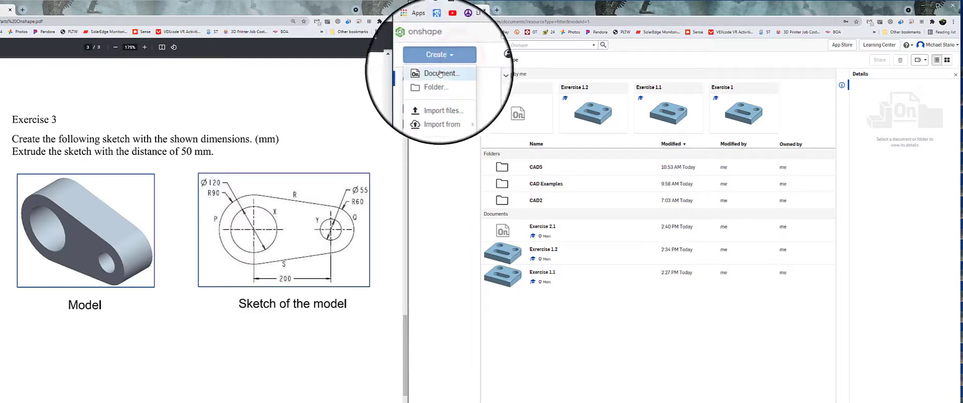
click(440, 73)
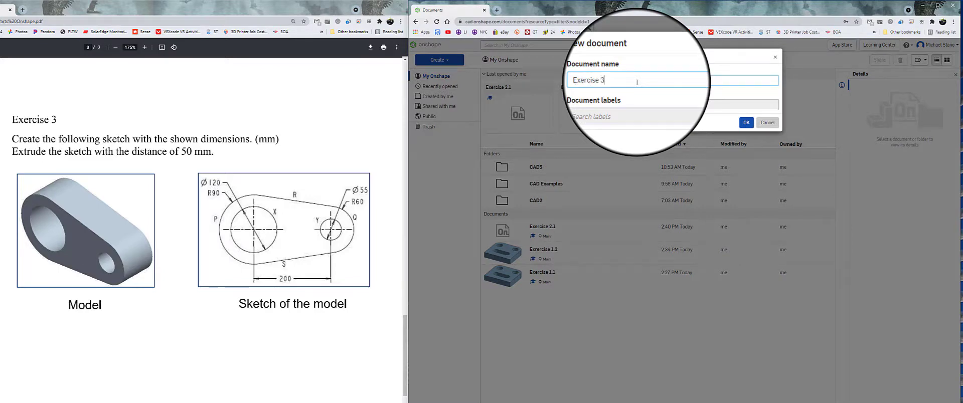
text(Exercise 3.1)
key(Return)
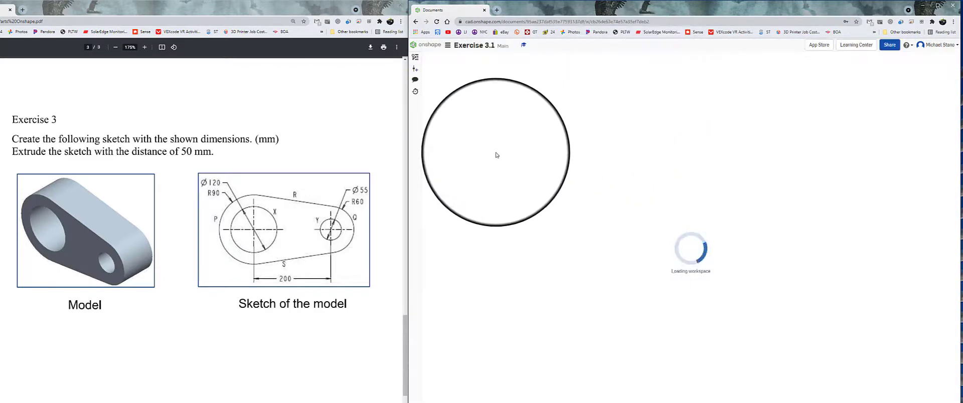